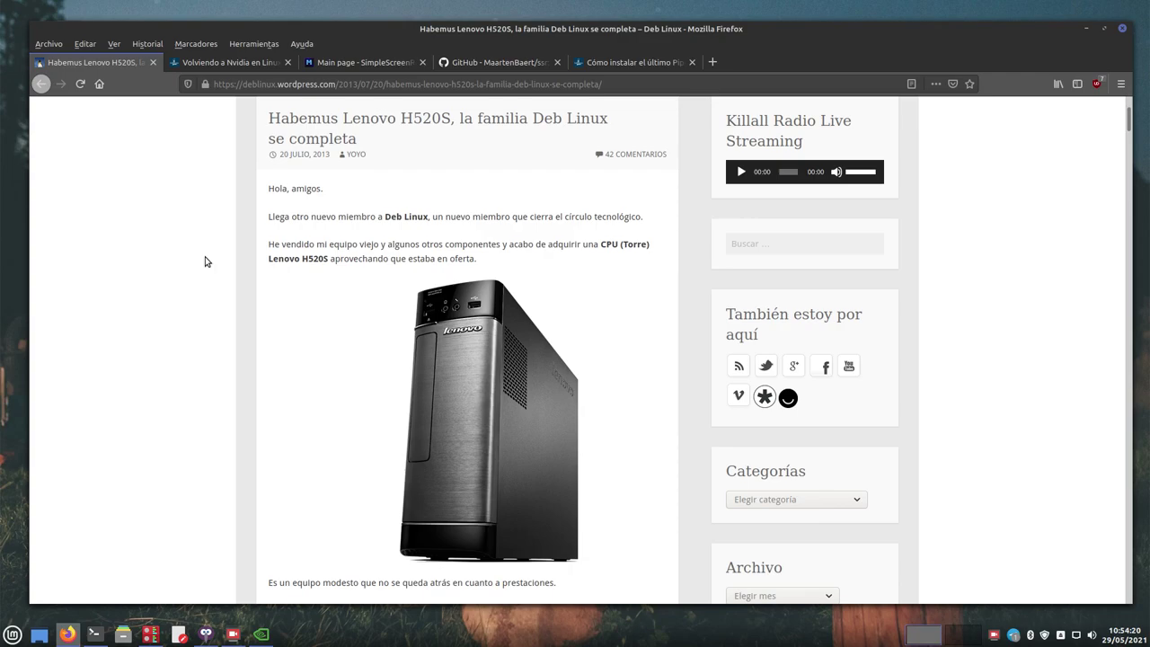
Step: Review the Lenovo H520S article, including the tower photo and the list of hardware specifications
scroll(205, 261, "up", 3)
scroll(205, 260, "down", 8)
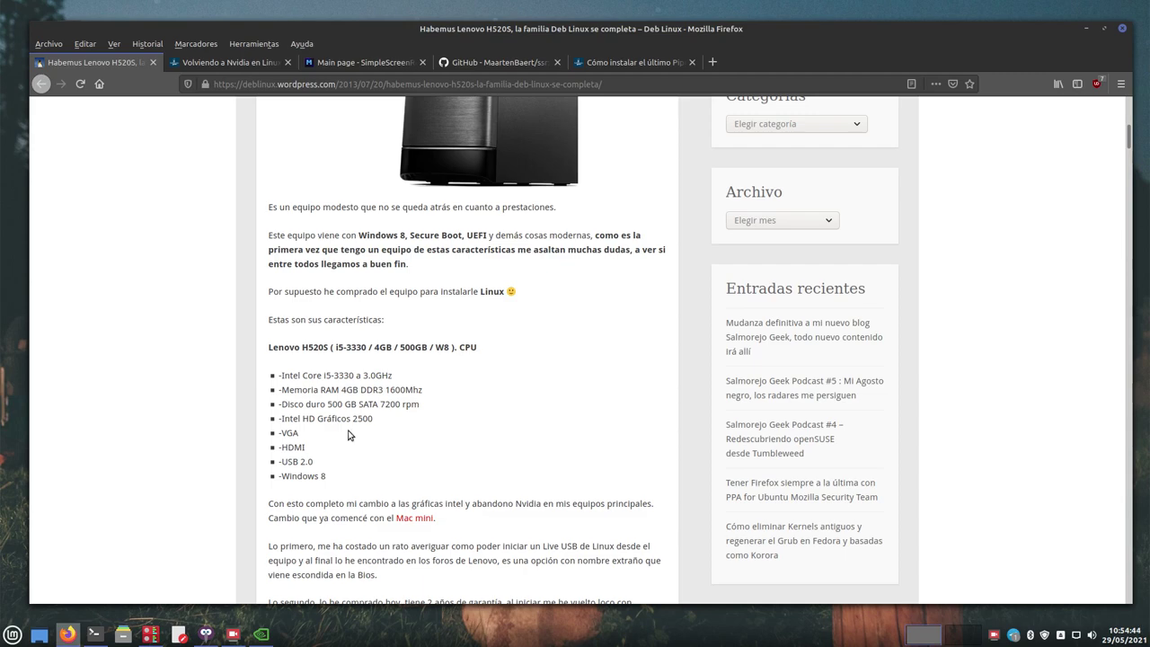
scroll(349, 434, "up", 5)
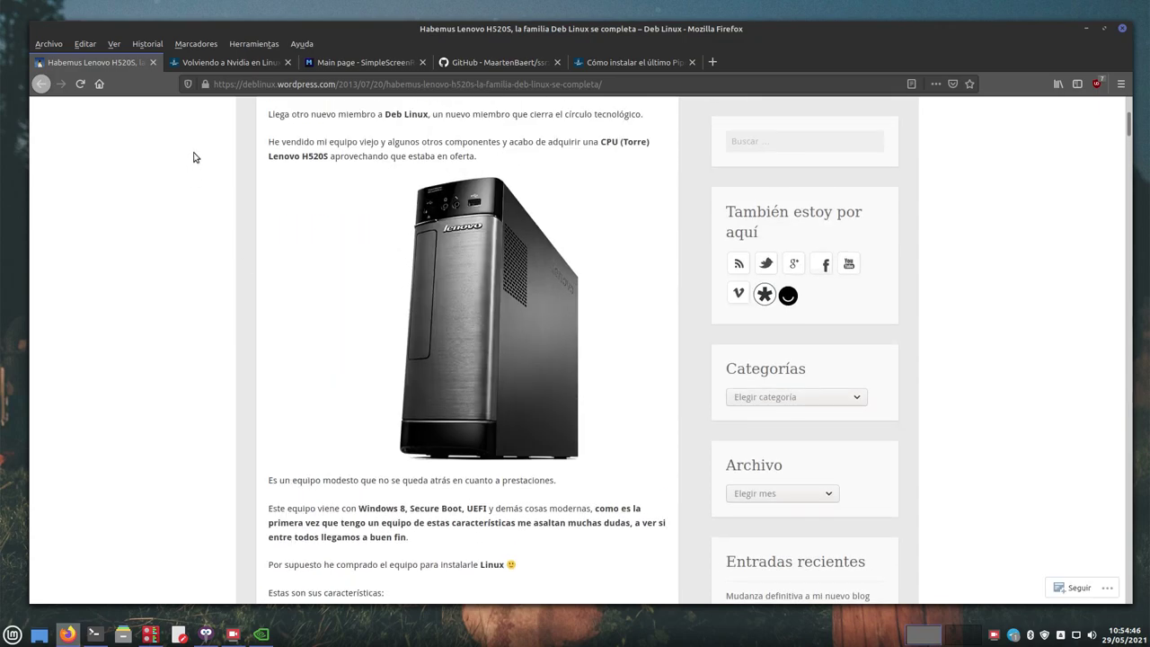
Step: View the Asus GeForce 210 card in the Nvidia article, dismissing the cookie notice, and minimize the browser
left_click(237, 64)
scroll(245, 402, "down", 3)
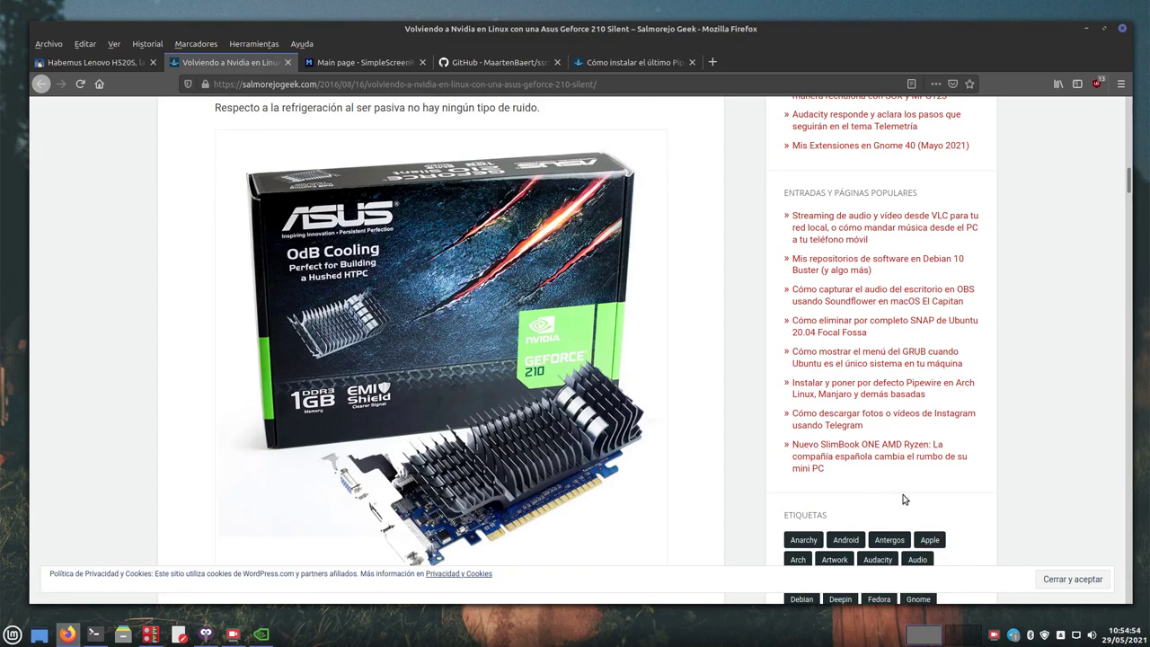
left_click(1047, 577)
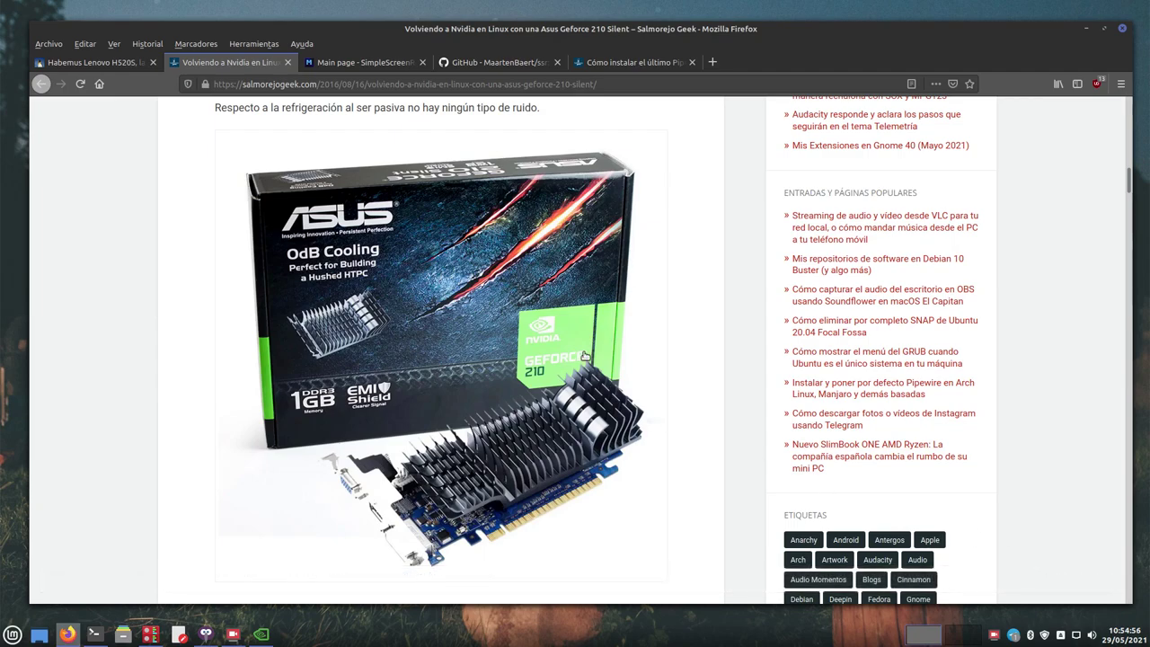
scroll(468, 274, "up", 1)
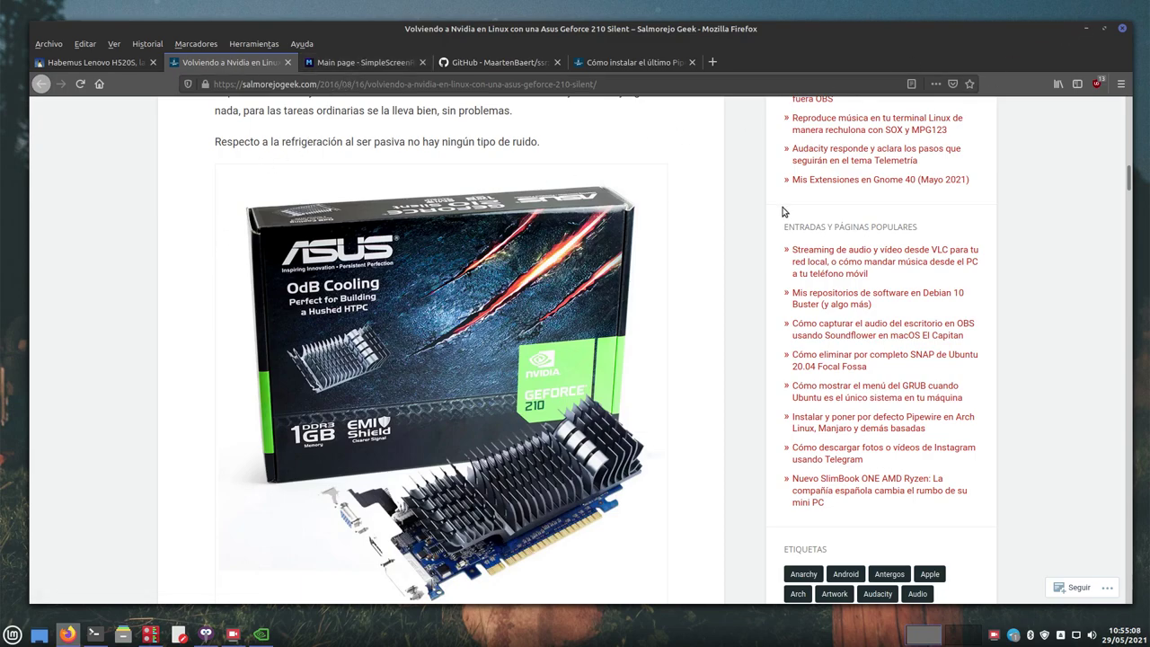
left_click(1086, 31)
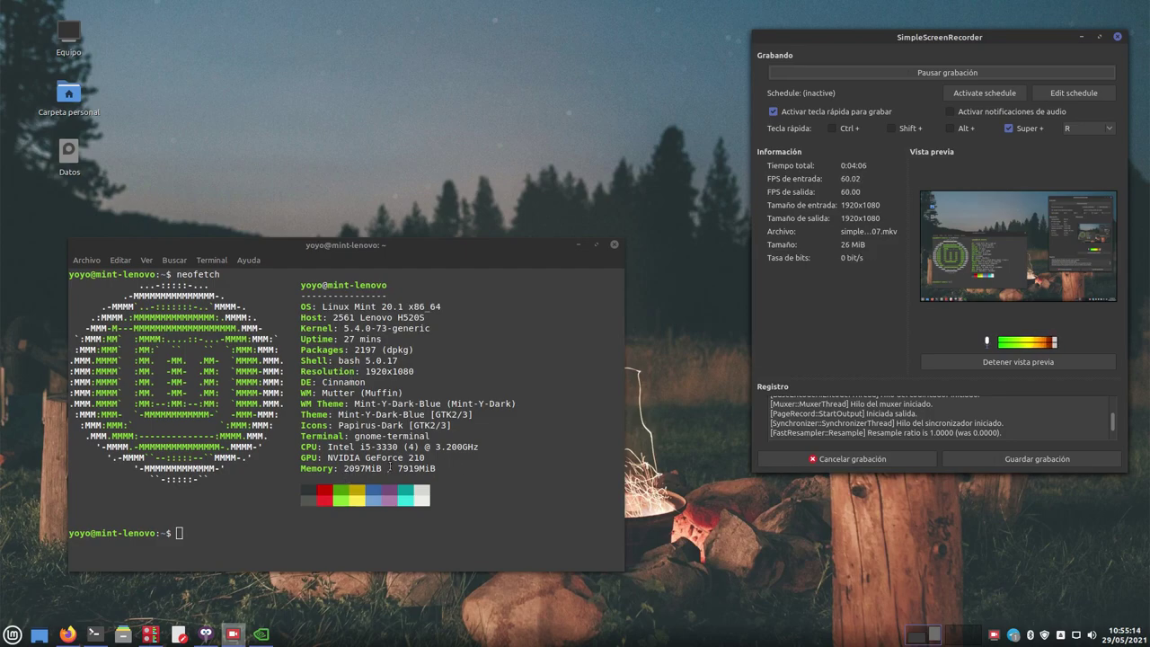
Step: Check the NVIDIA driver version in NVIDIA X Server Settings, with the terminal minimized, and minimize the settings window
left_click(264, 635)
left_click_drag(388, 94, 391, 55)
left_click(581, 262)
left_click(578, 245)
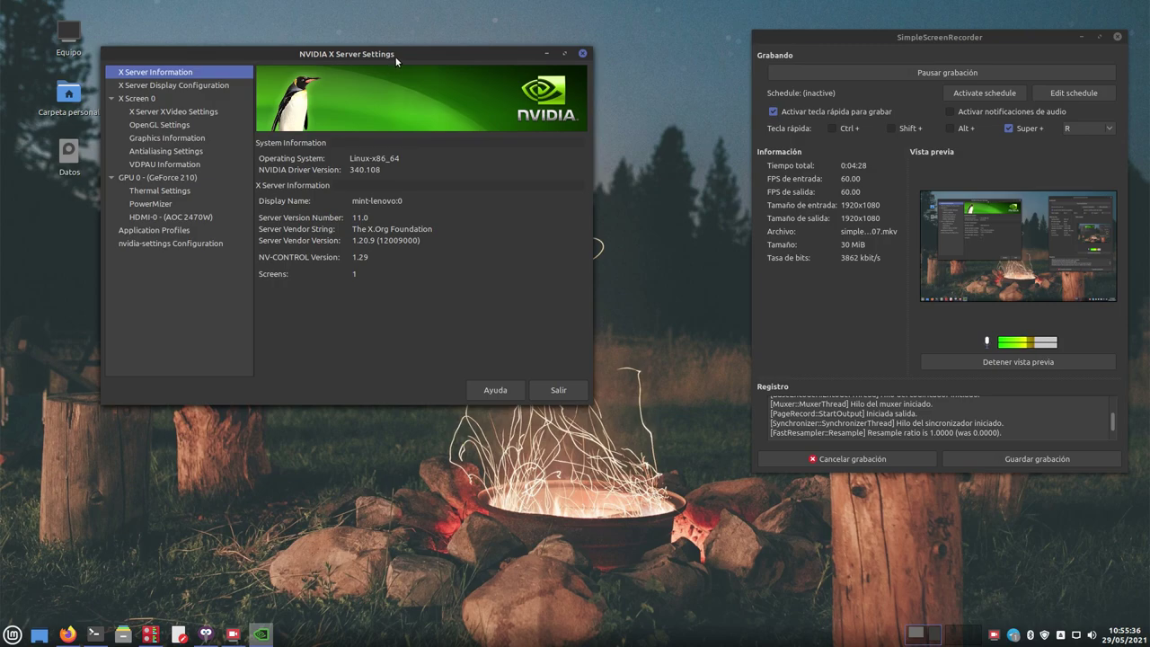
left_click_drag(395, 61, 415, 63)
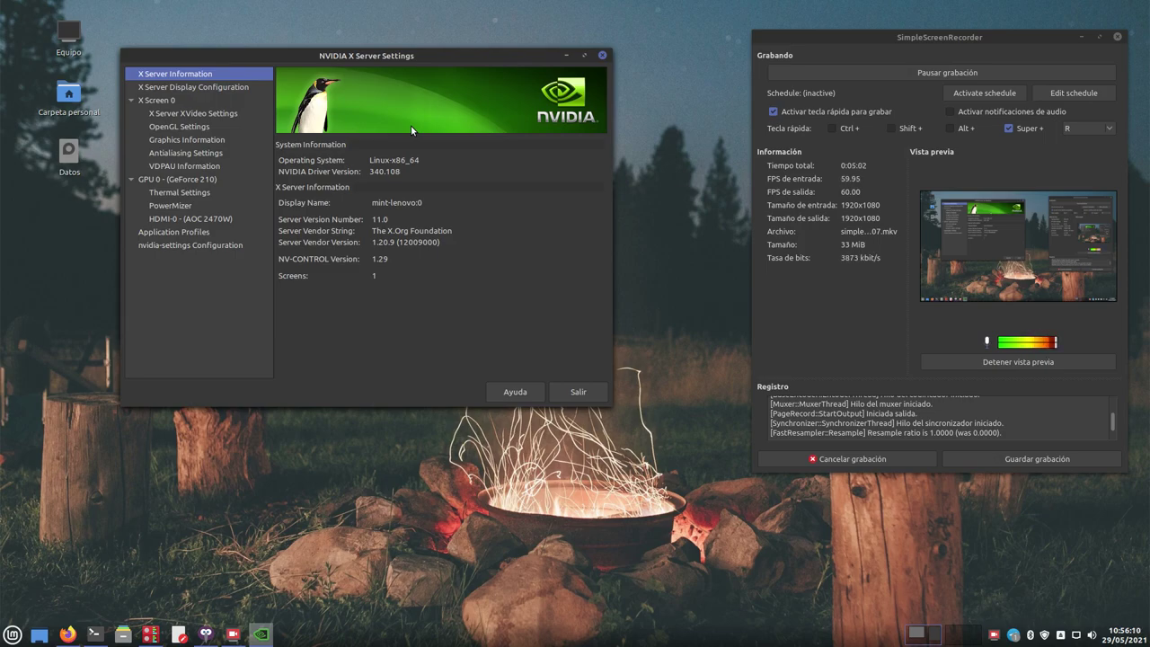
left_click_drag(402, 49, 449, 94)
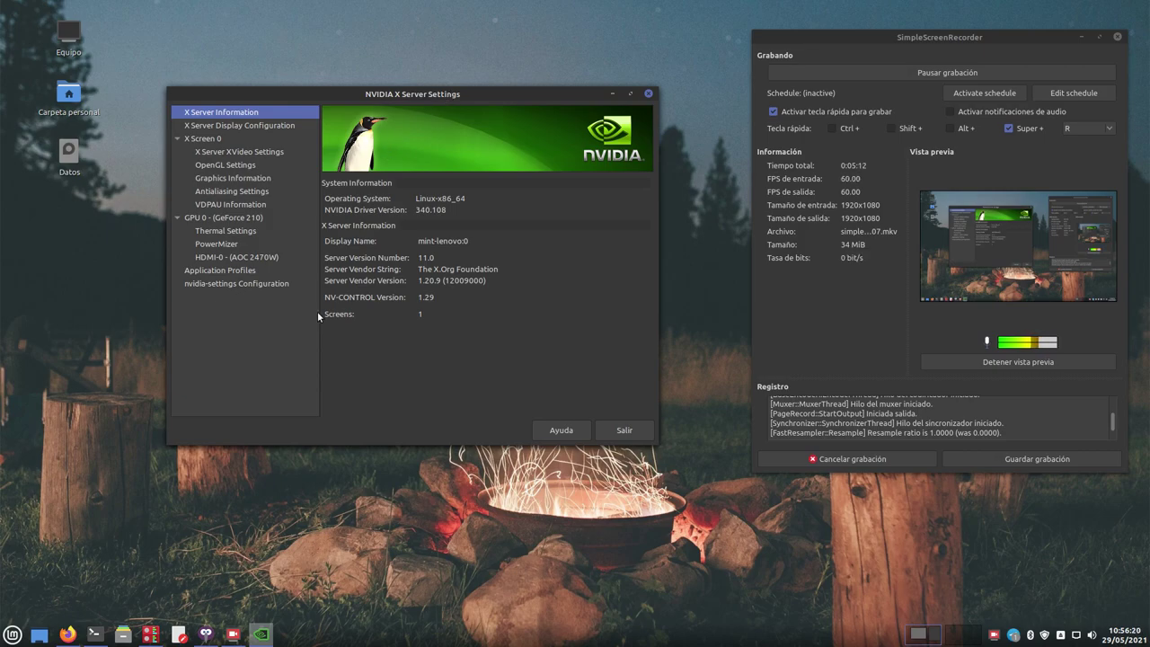
left_click(608, 93)
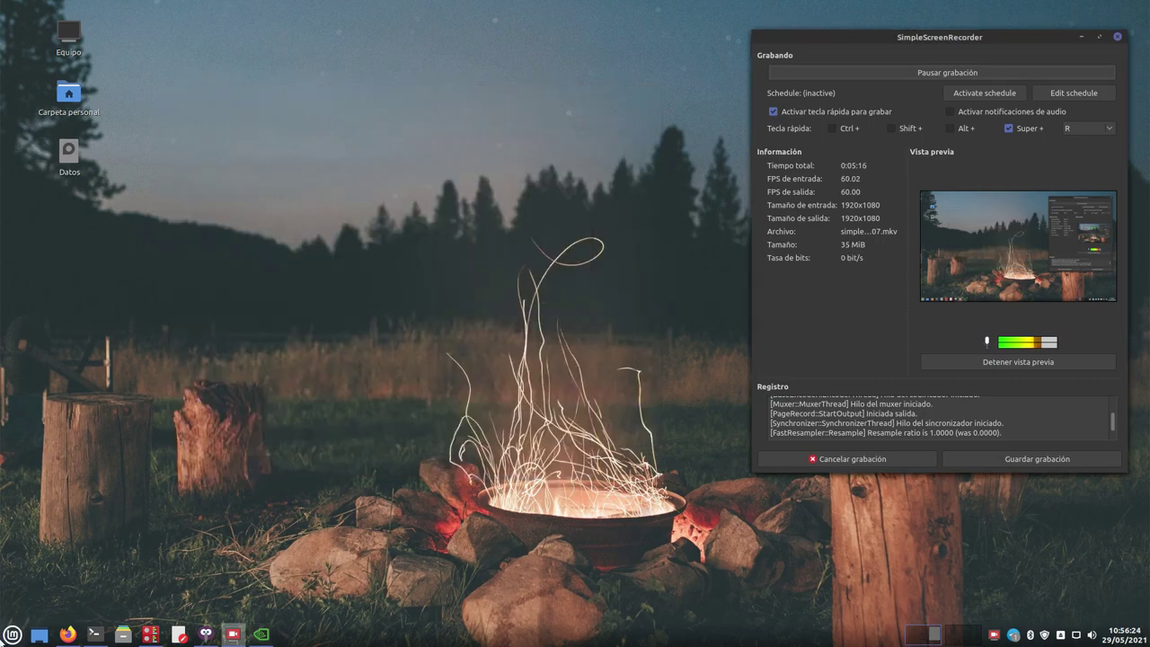
Step: Open System Settings from the desktop and enlarge its window to show the hardware and administration categories
left_click(13, 634)
mouse_move(108, 537)
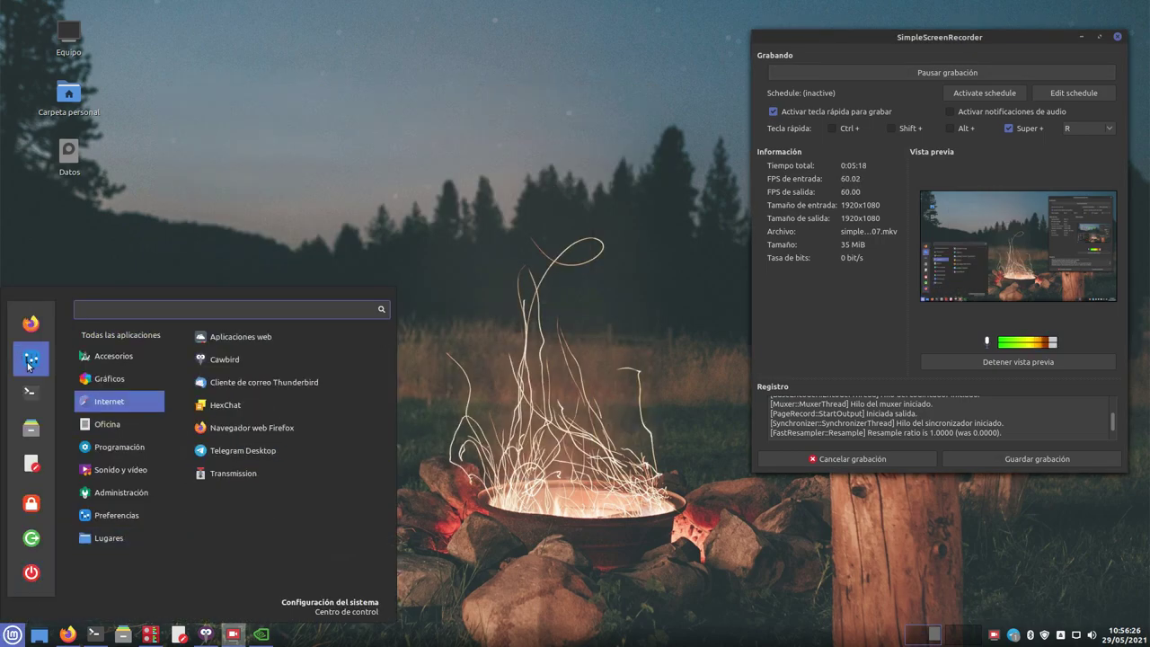
left_click(30, 358)
left_click_drag(580, 163, 306, 79)
left_click_drag(542, 420, 723, 609)
Step: Launch the Driver Manager and authenticate with the account password
left_click(355, 560)
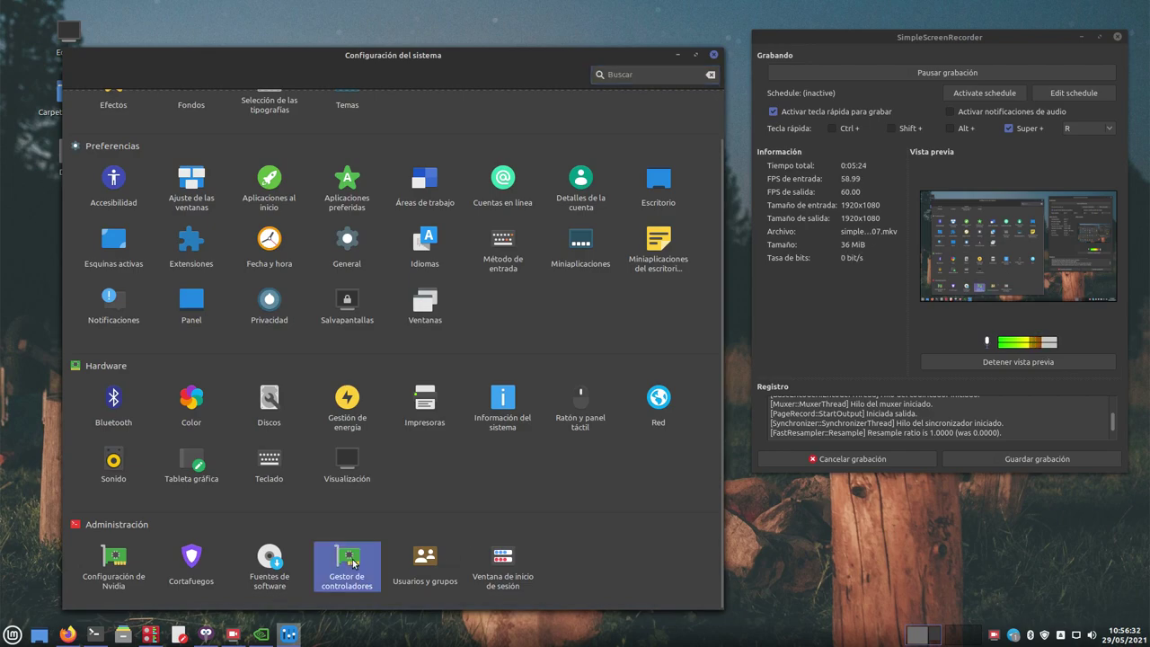
type("********")
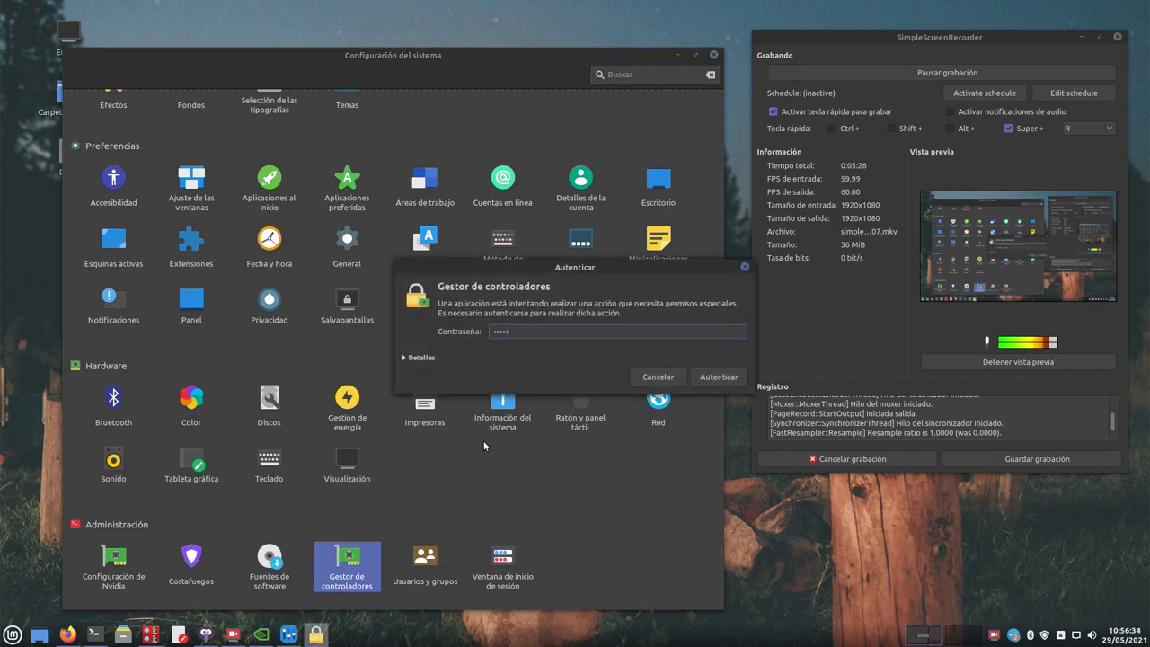
key("Return")
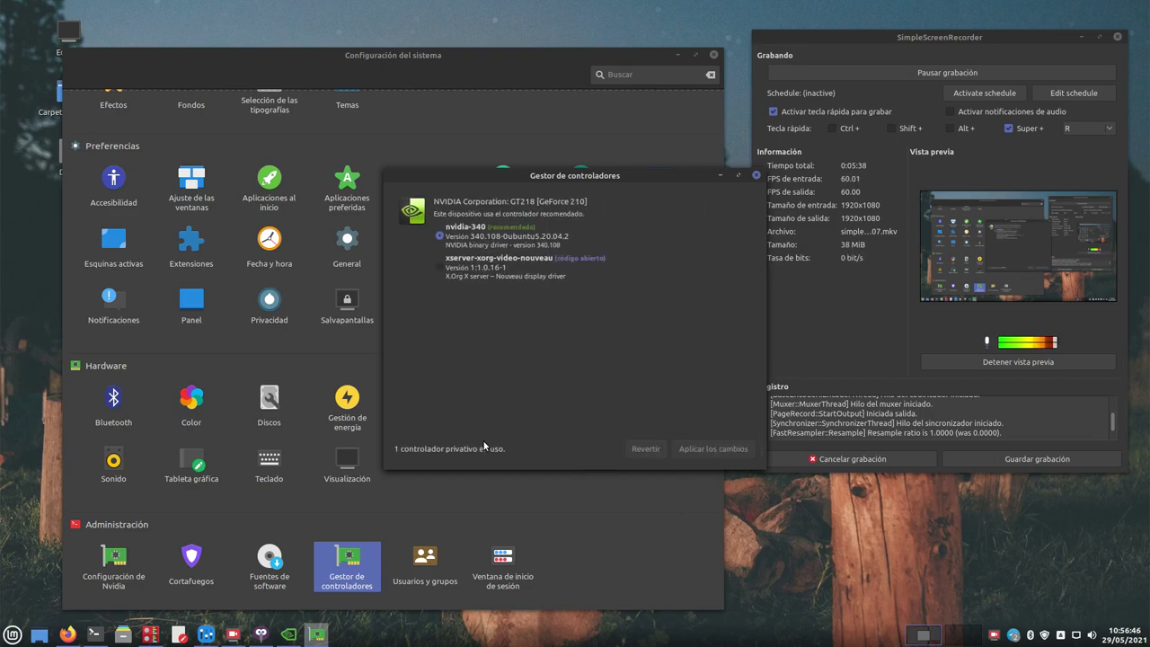
Step: Examine the available GeForce 210 drivers in the Driver Manager, and minimize it along with System Settings
left_click_drag(487, 176, 329, 146)
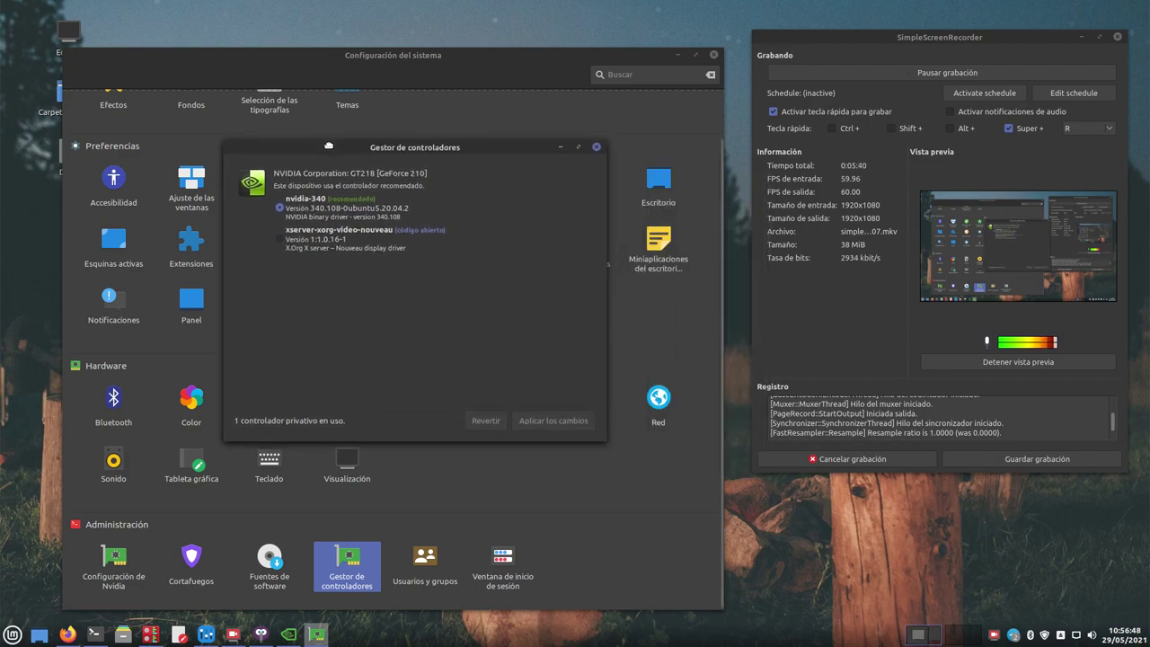
left_click(676, 55)
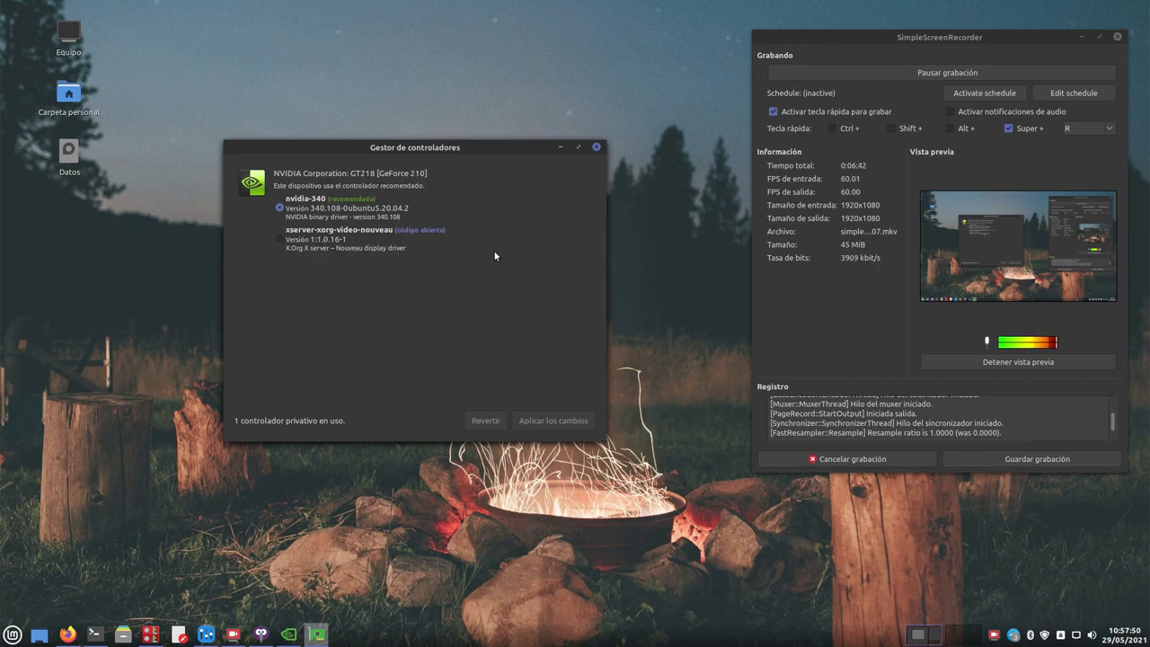
left_click(559, 147)
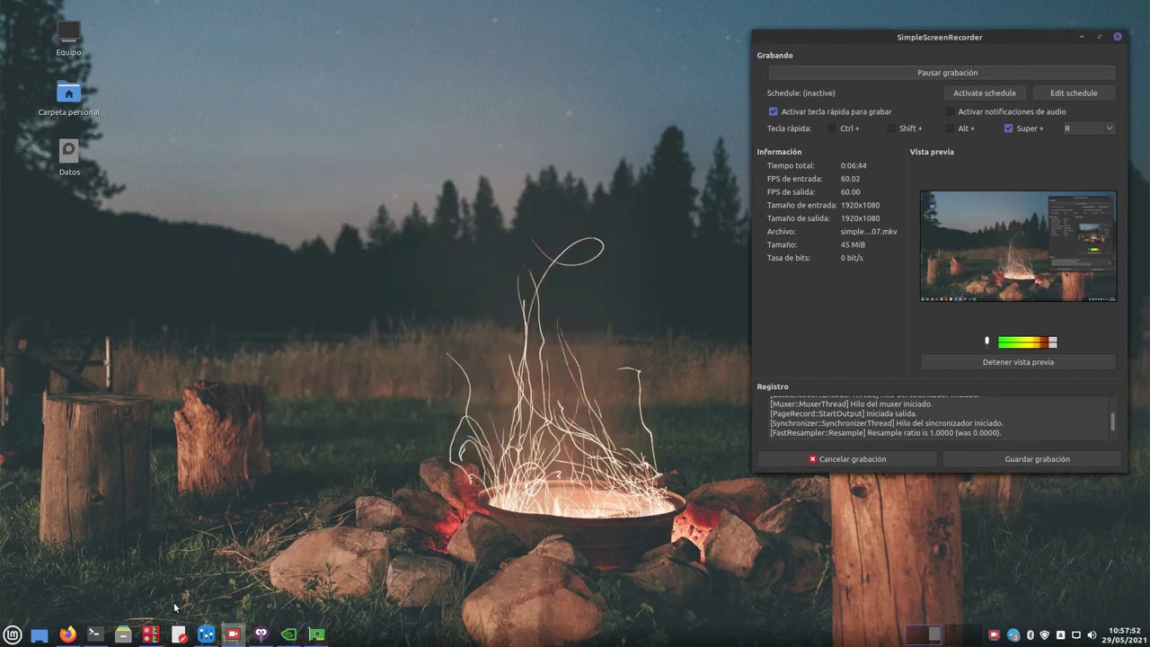
Step: Return to Firefox and look over the Lenovo H520S article's introduction and tower photo
left_click(67, 634)
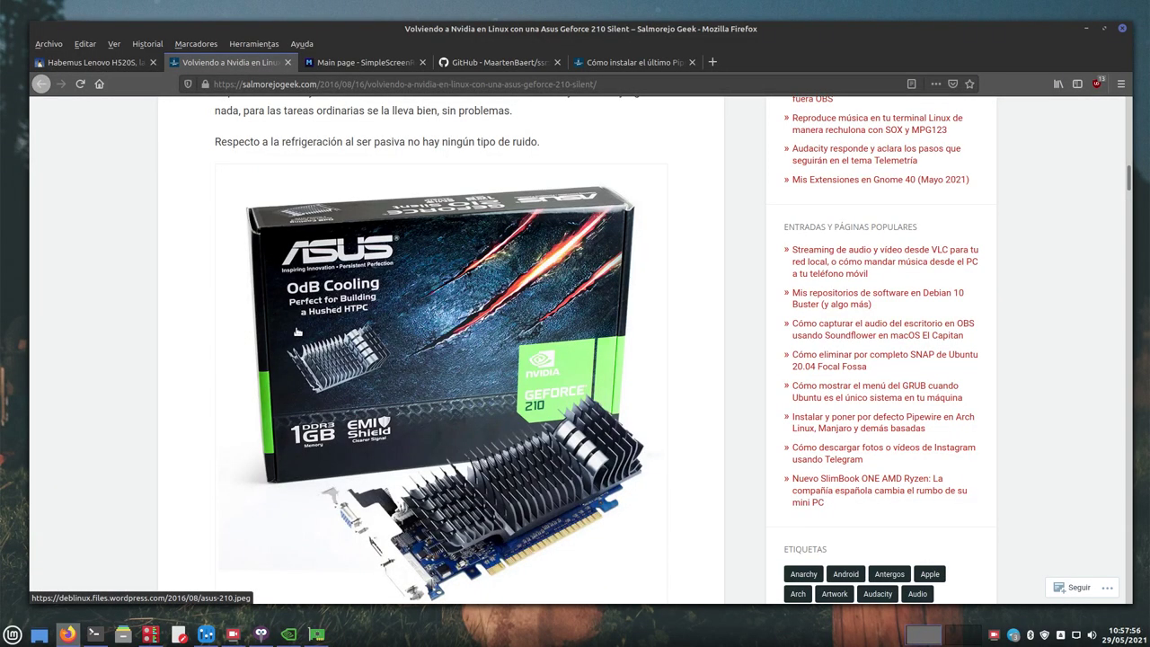
left_click(94, 62)
scroll(290, 326, "up", 5)
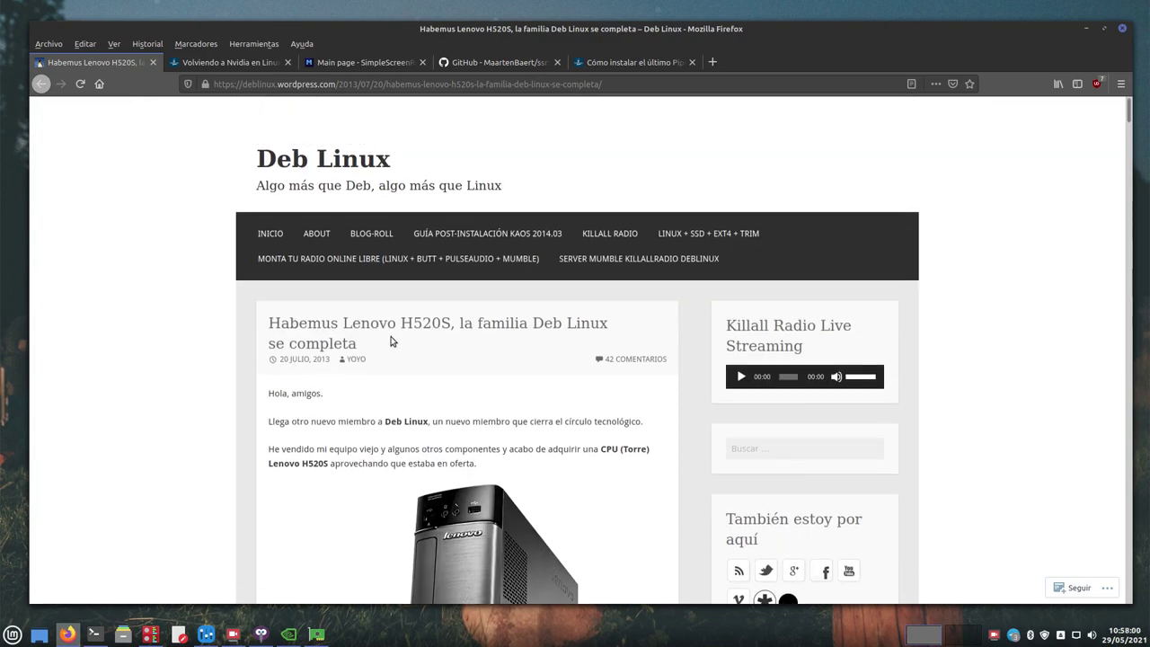
scroll(390, 341, "down", 5)
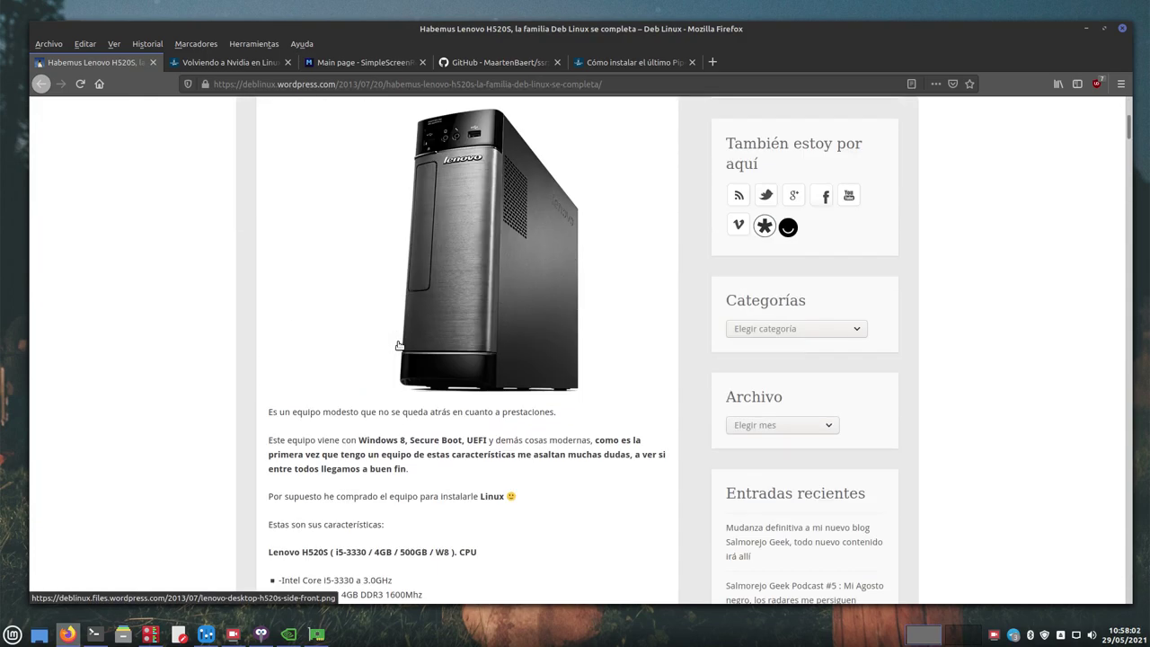
scroll(395, 323, "up", 1)
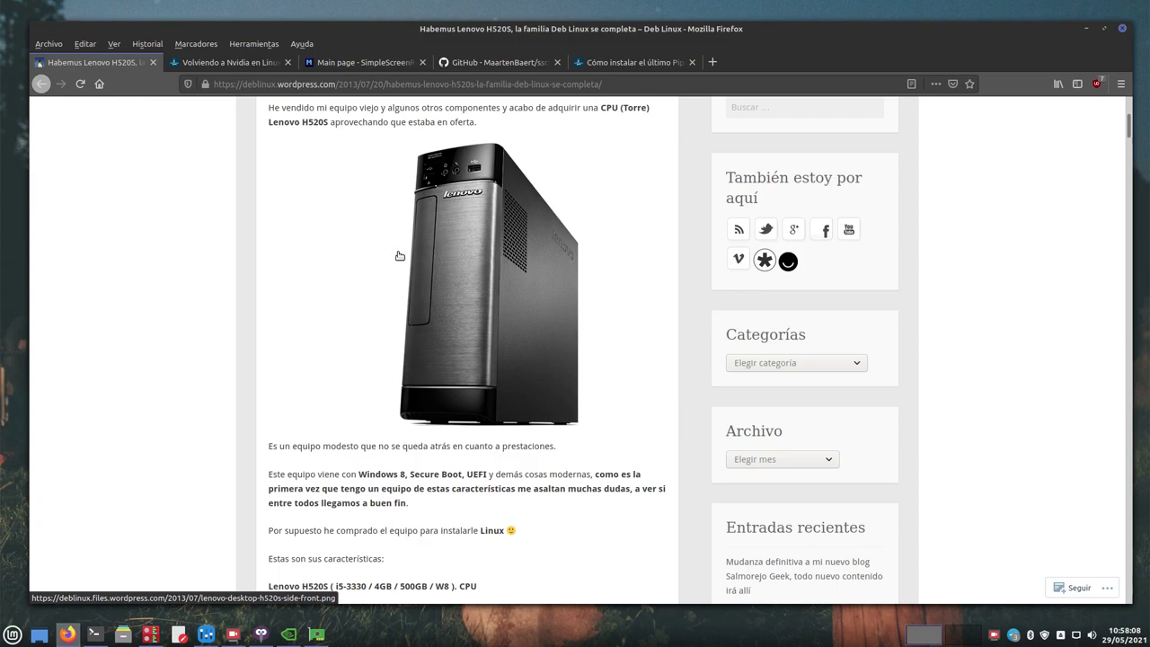
Step: Skim the GeForce 210 article's sections on installing the Nvidia 340-xx drivers in Antergos and Linux Mint 18
left_click(220, 64)
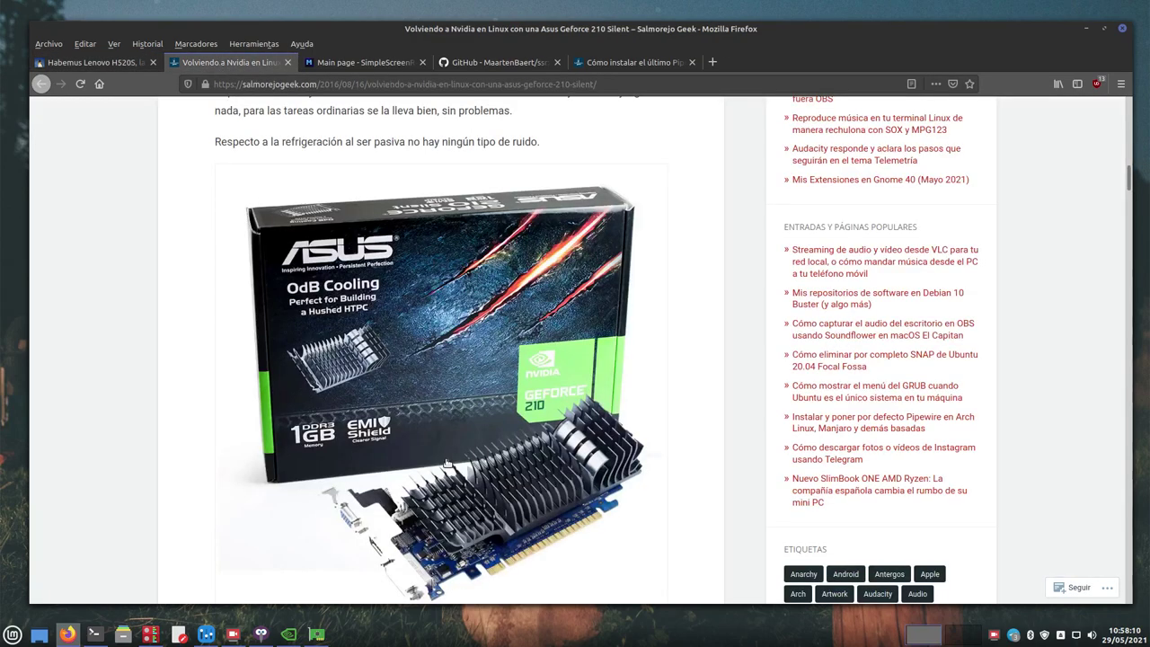
scroll(450, 458, "down", 5)
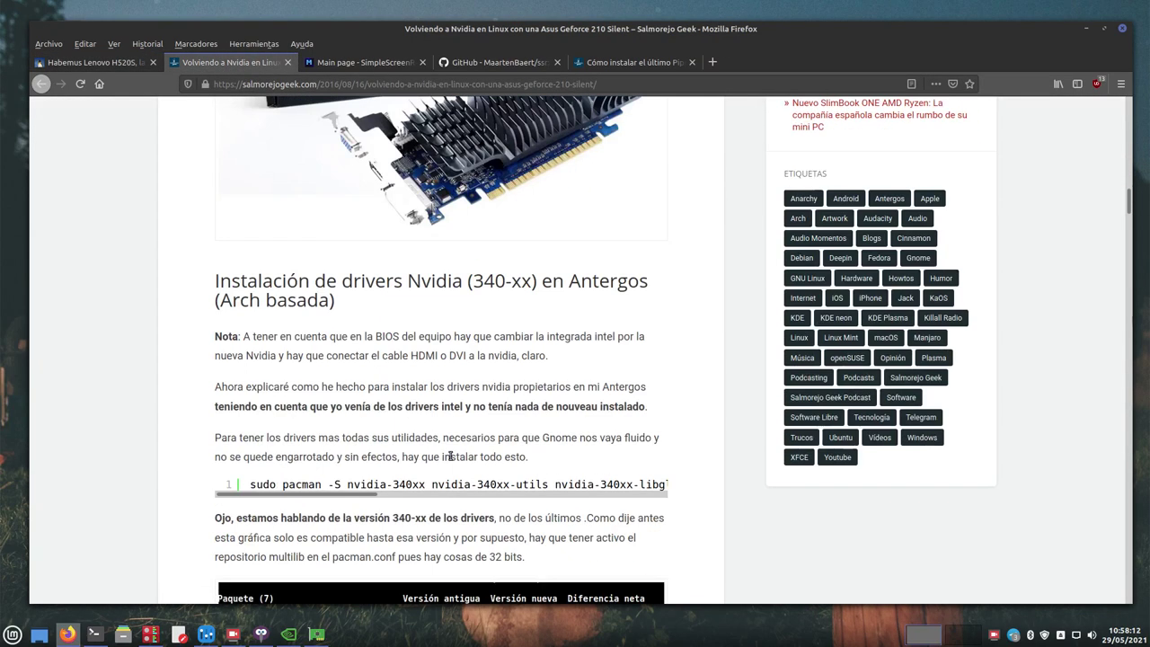
scroll(450, 456, "down", 5)
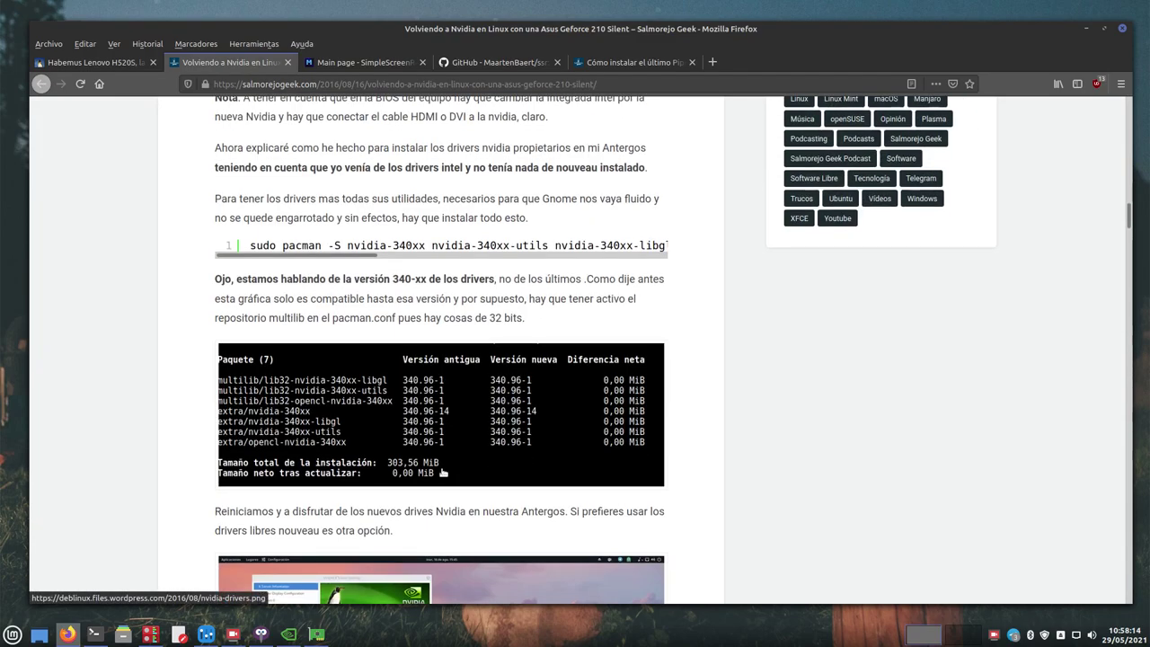
scroll(442, 473, "up", 2)
scroll(441, 473, "down", 11)
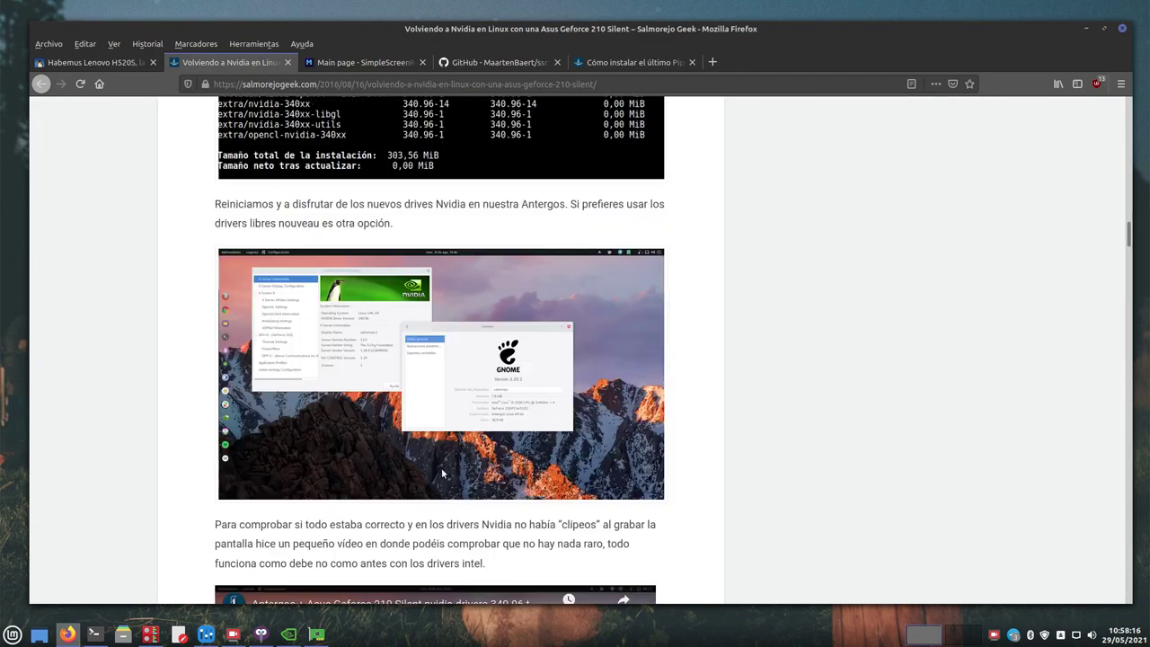
scroll(444, 473, "down", 4)
scroll(434, 488, "up", 1)
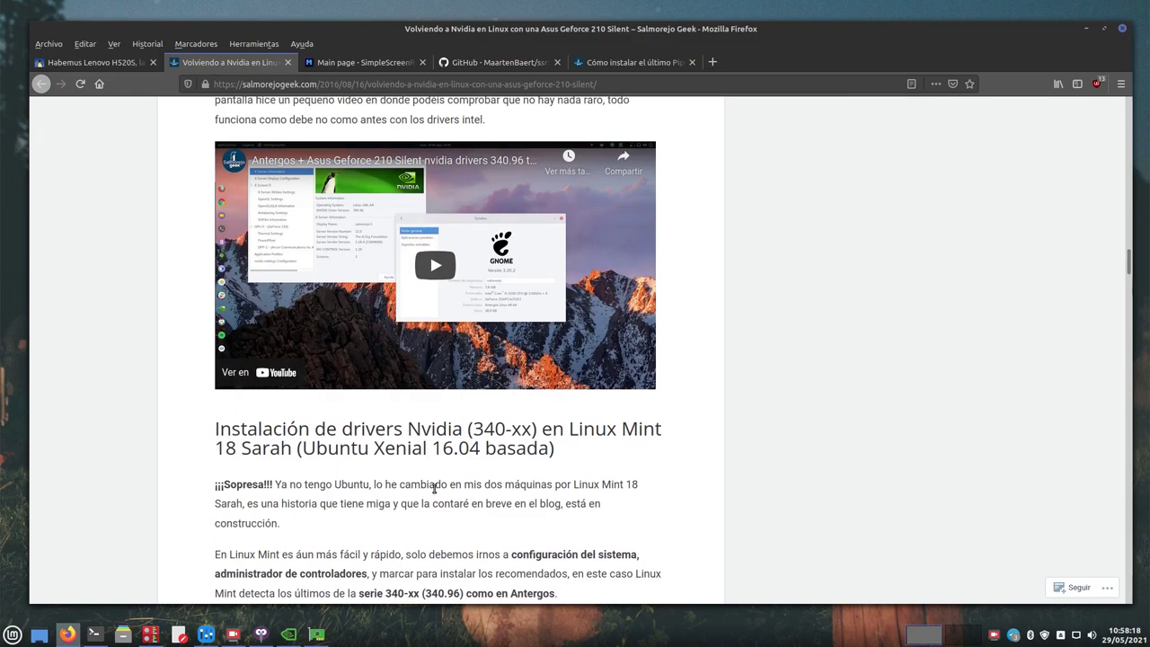
scroll(433, 493, "down", 10)
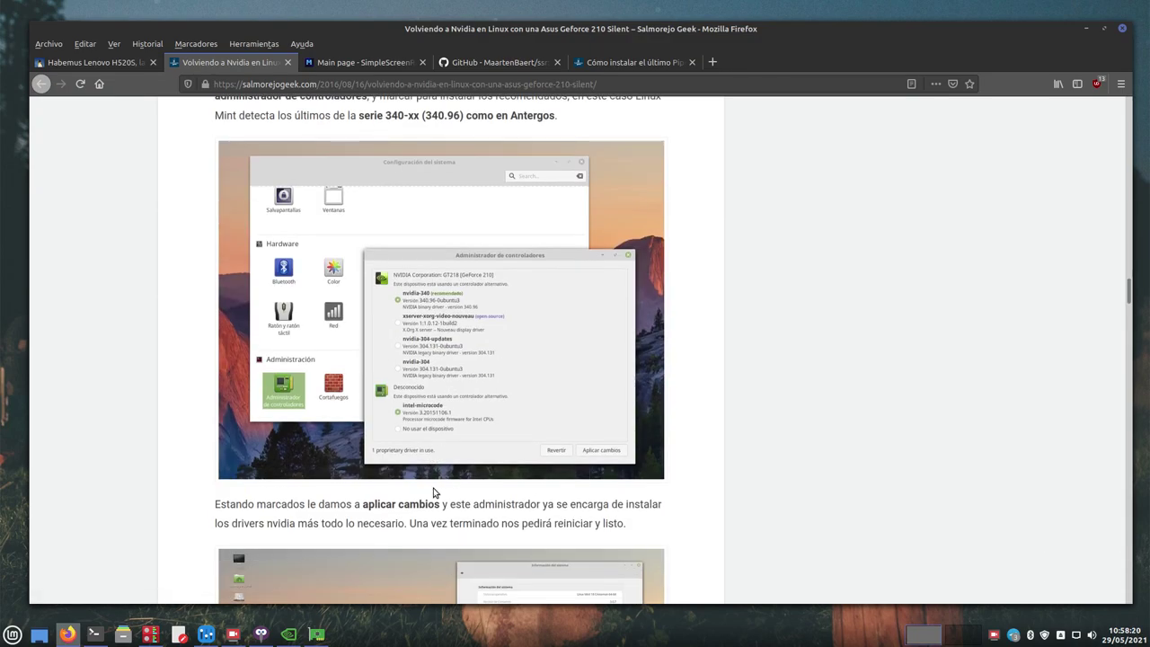
scroll(359, 433, "down", 4)
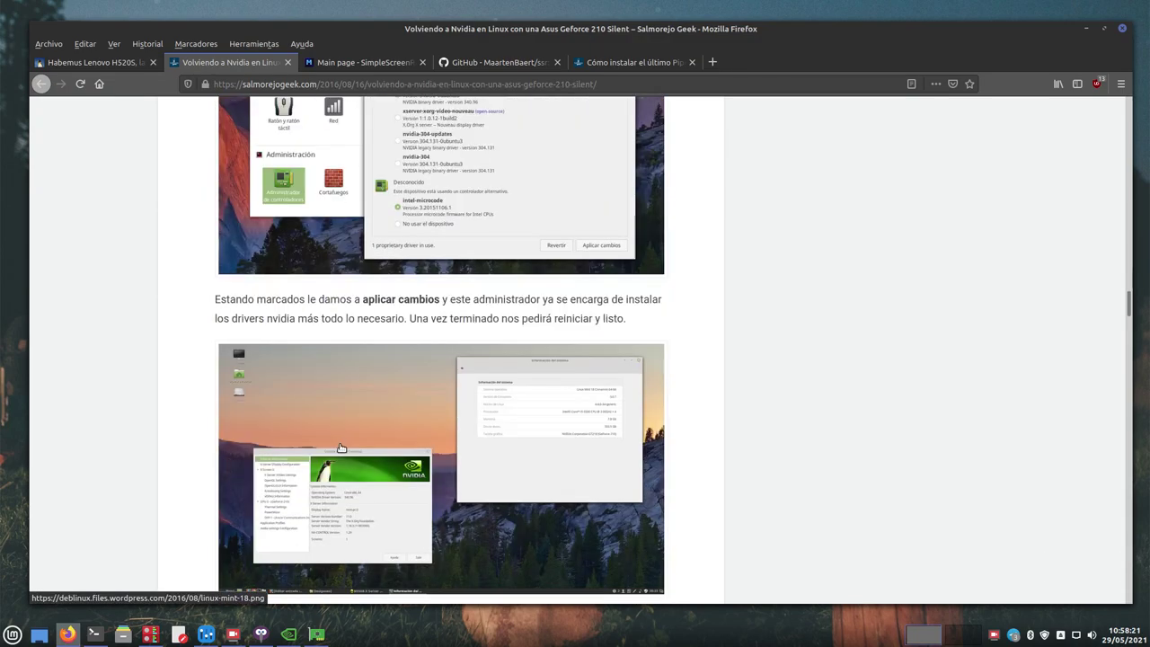
Step: Revisit the Lenovo H520S article to examine the tower's form factor in the photo
left_click(65, 70)
scroll(241, 388, "up", 4)
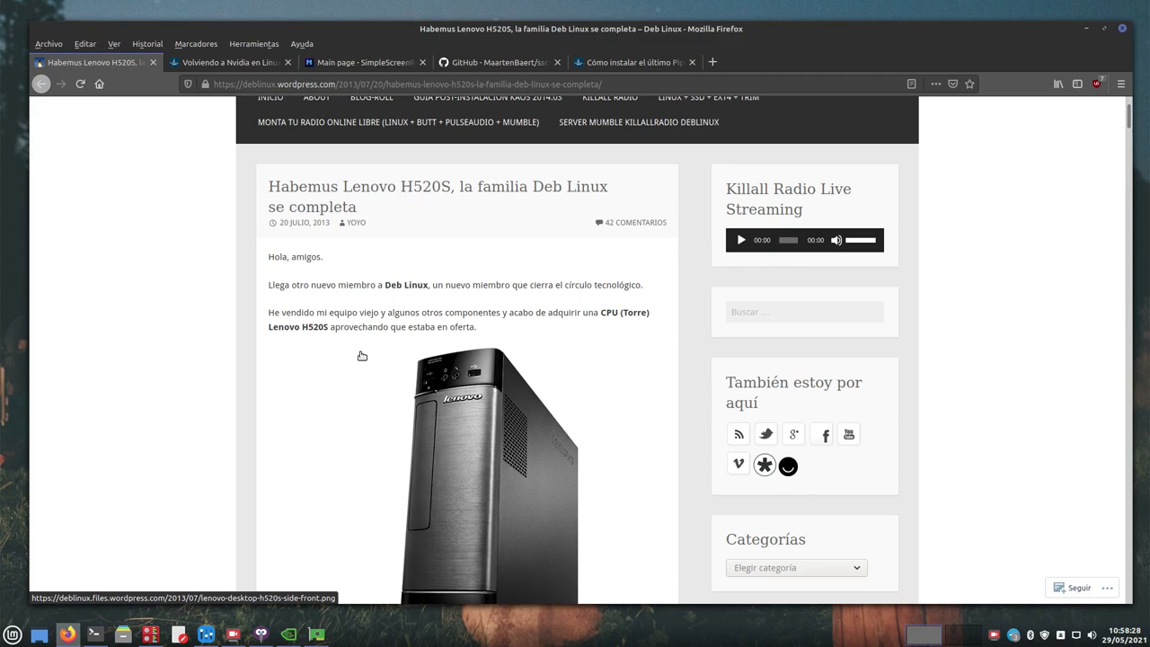
scroll(458, 382, "down", 3)
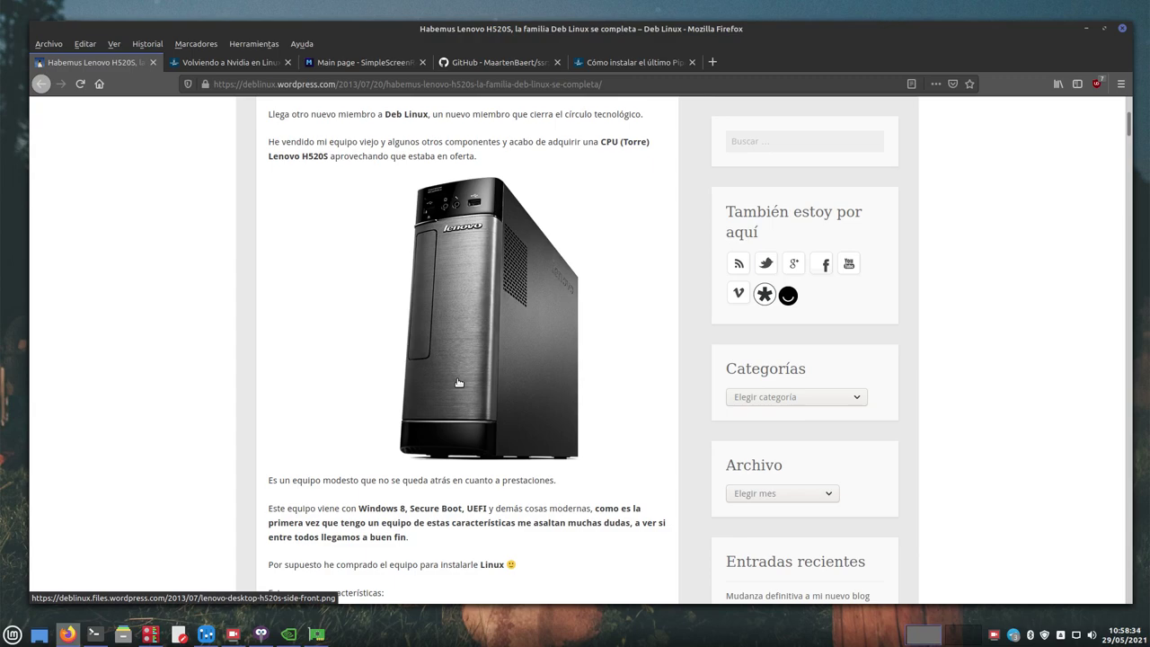
scroll(458, 383, "up", 3)
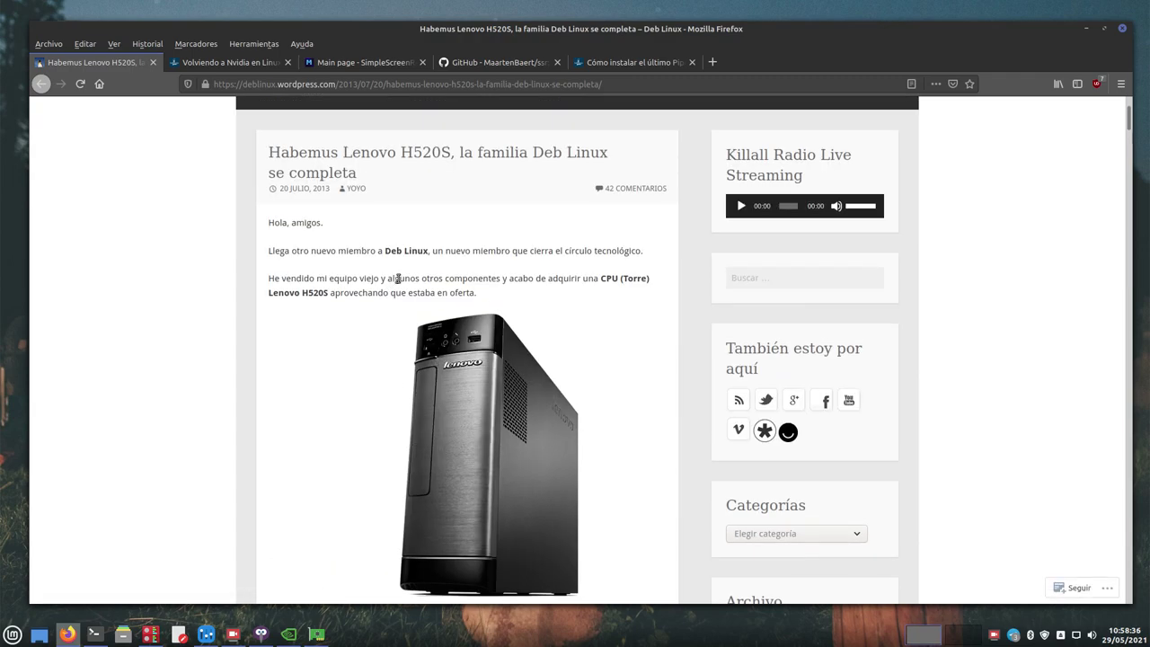
Step: Take another look at the X Server information, and clear the desktop by minimizing the browser, NVIDIA settings and recorder windows
left_click(1086, 30)
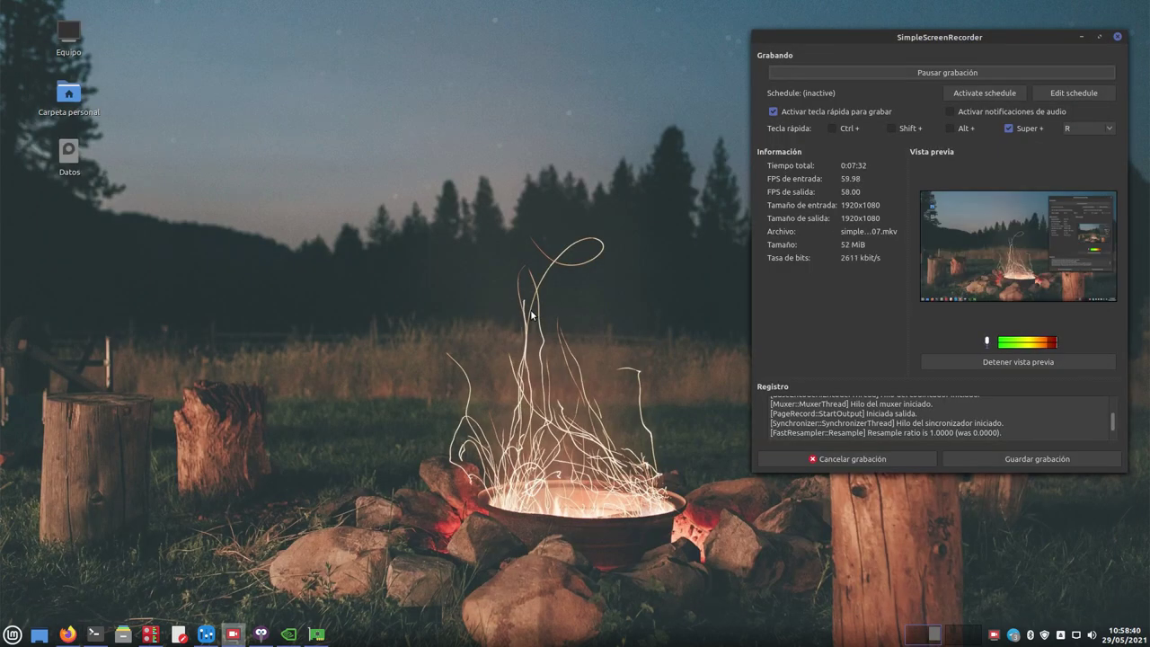
left_click(290, 635)
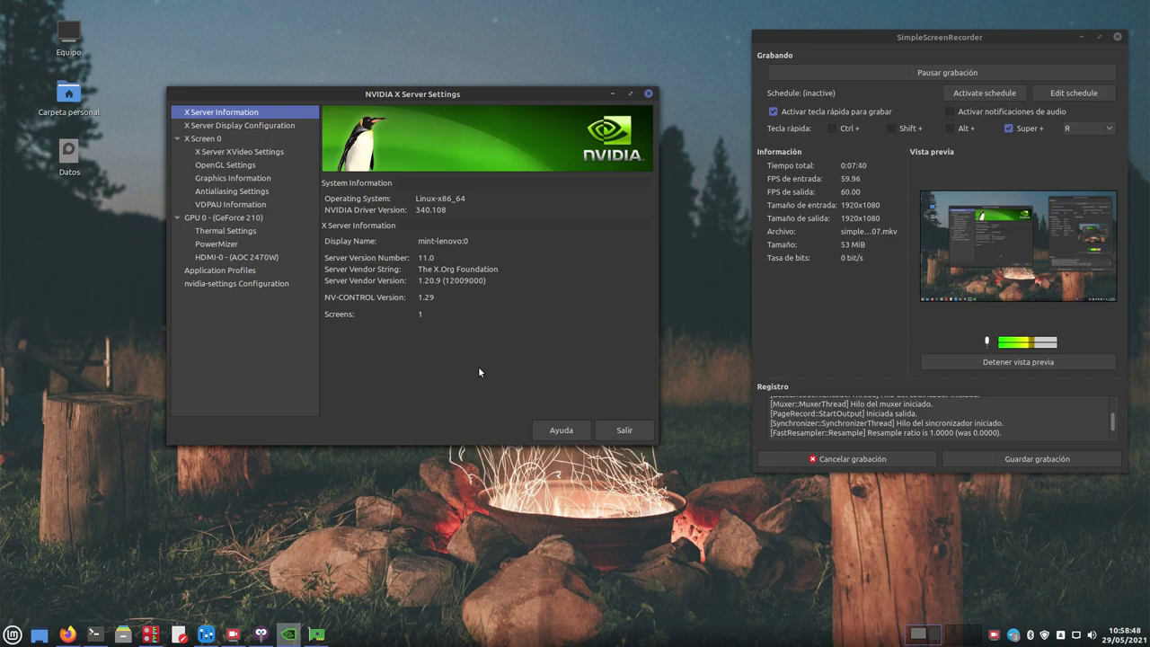
left_click(611, 93)
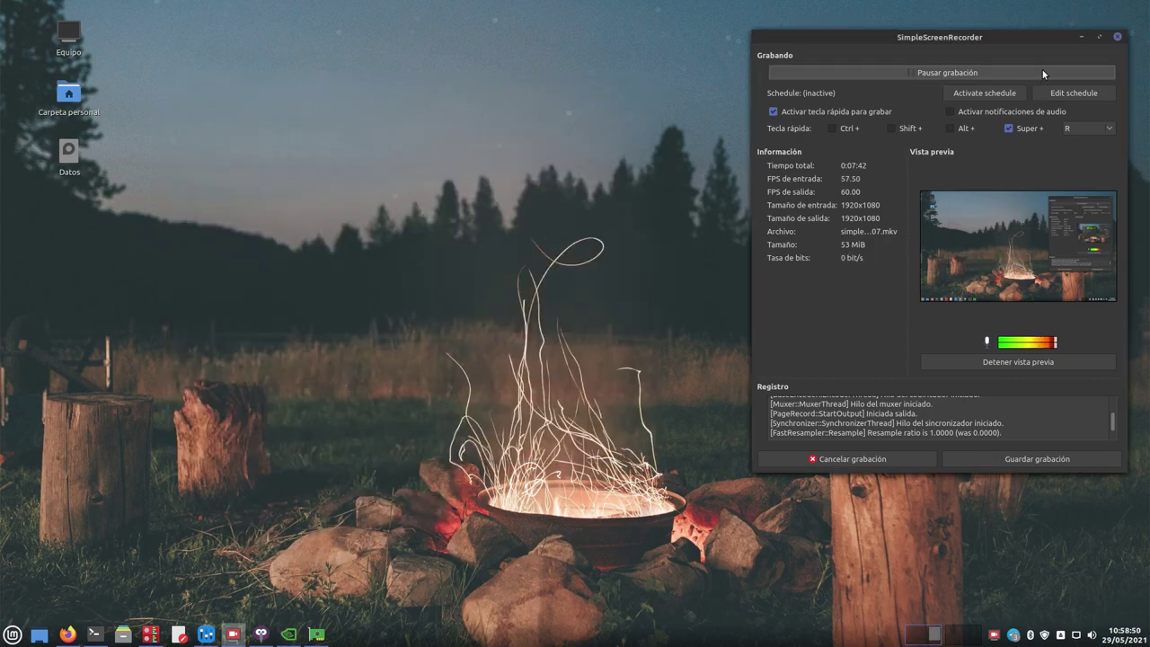
left_click(1079, 37)
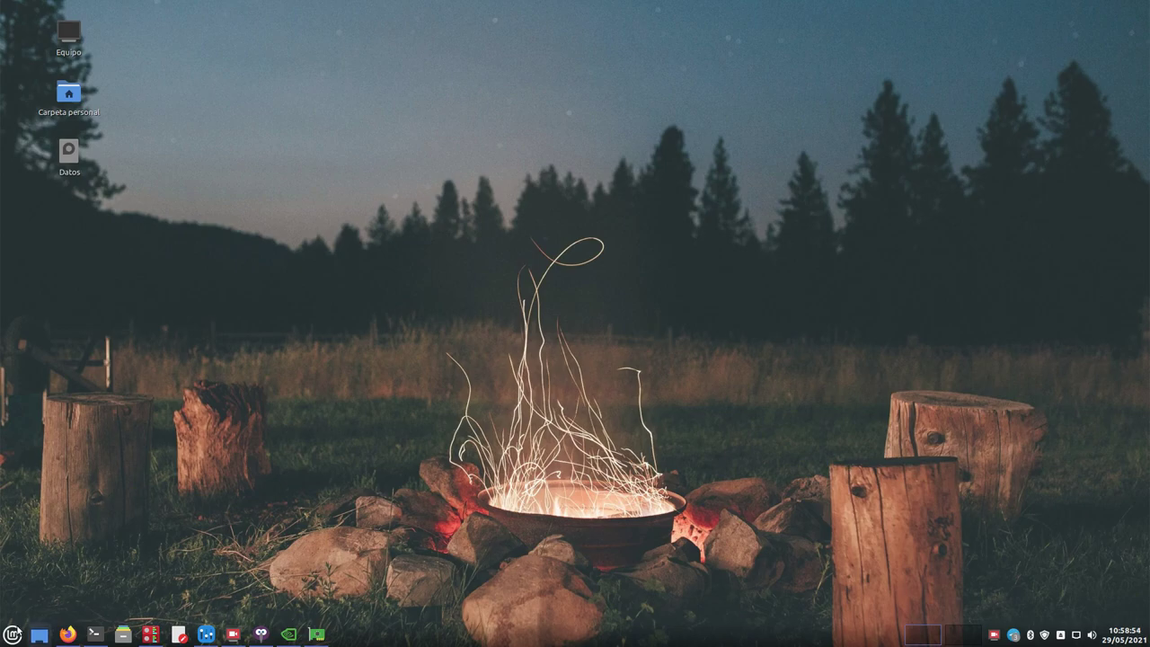
Step: Find and launch OBS Studio, reposition its window higher on the desktop, and enlarge it slightly
left_click(13, 635)
mouse_move(159, 352)
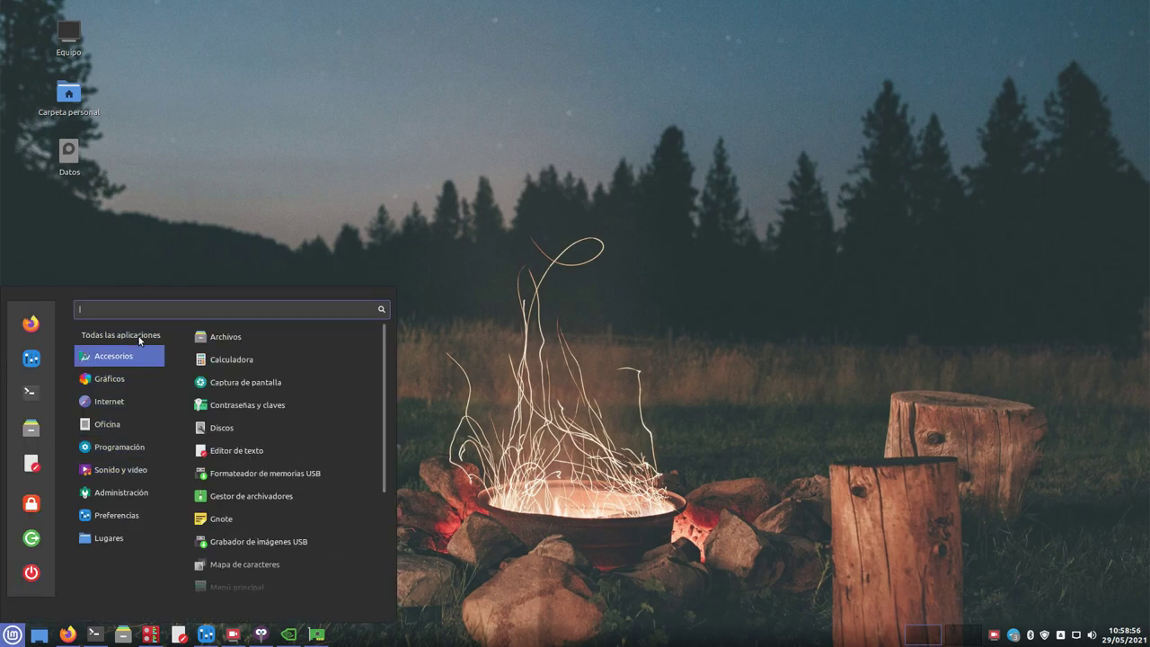
type("obs")
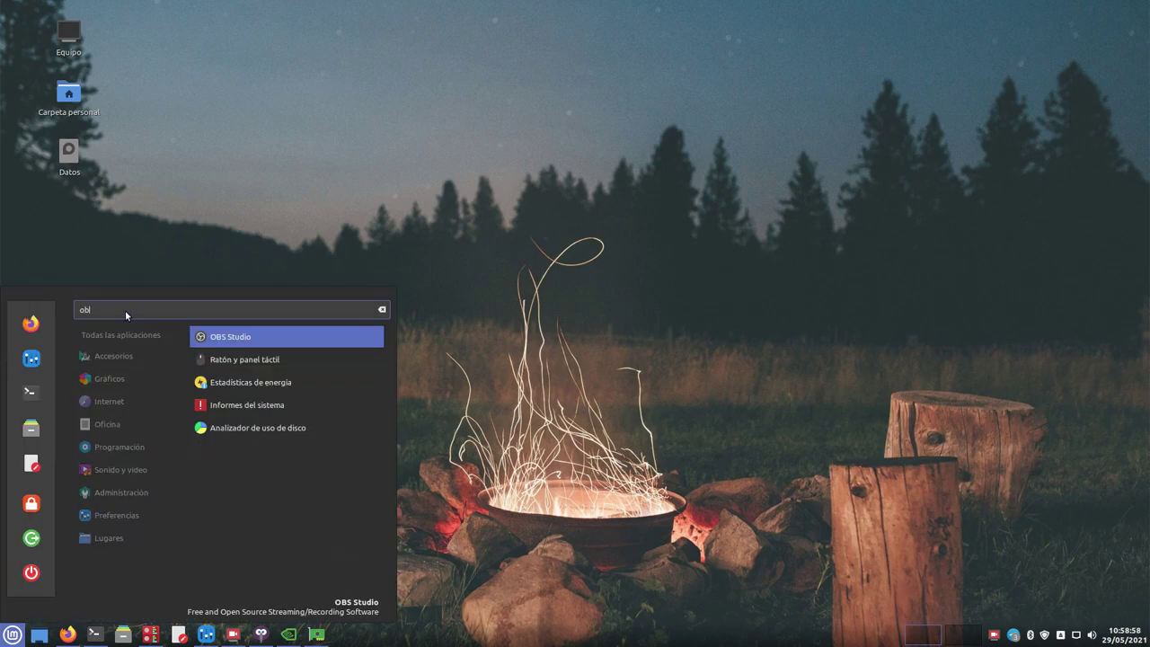
left_click(221, 339)
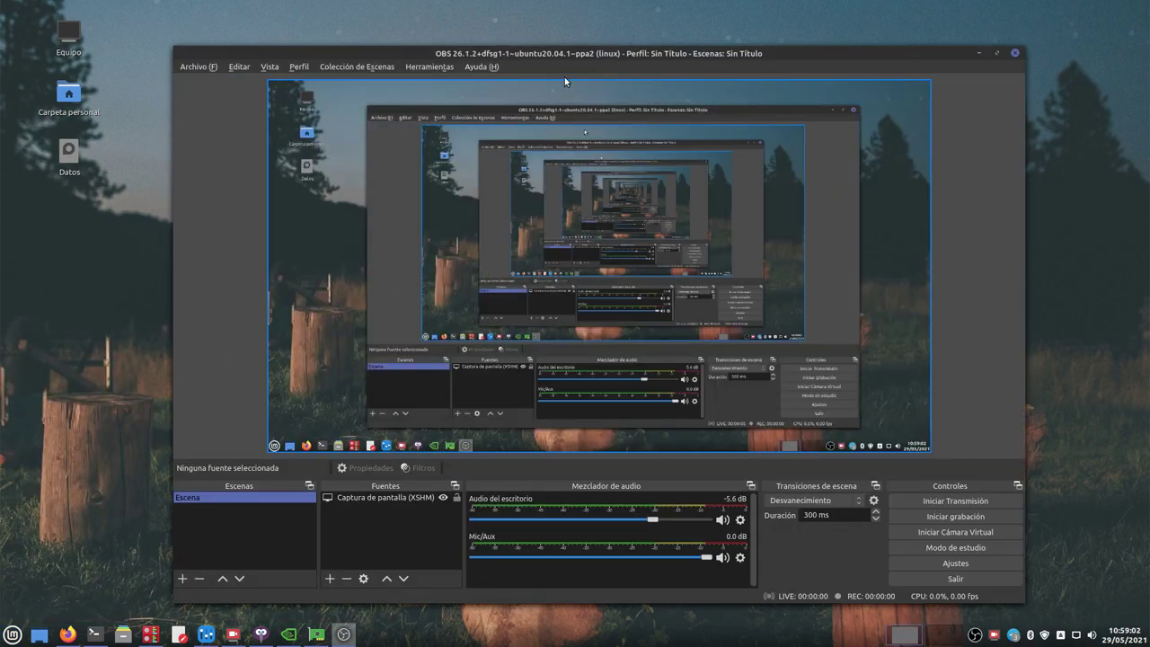
left_click_drag(591, 55, 526, 37)
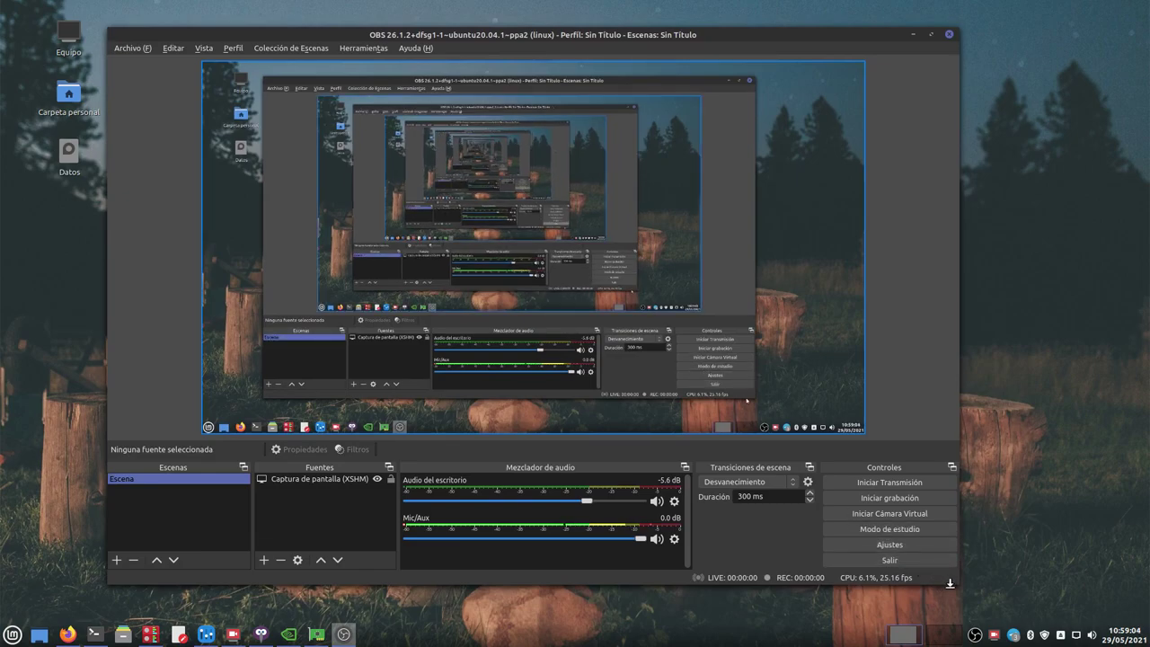
left_click_drag(951, 582, 1007, 591)
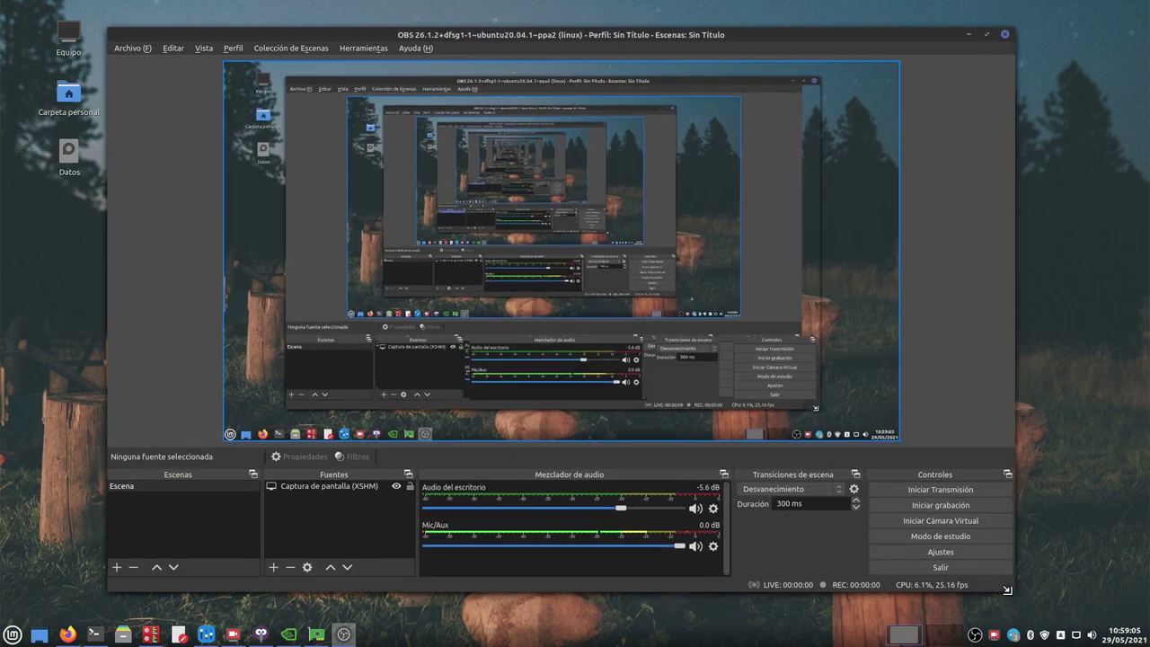
Step: Inspect the streaming encoder choices in the OBS output settings, keep NVIDIA NVENC H.264, discard the dialog and close OBS
left_click(925, 551)
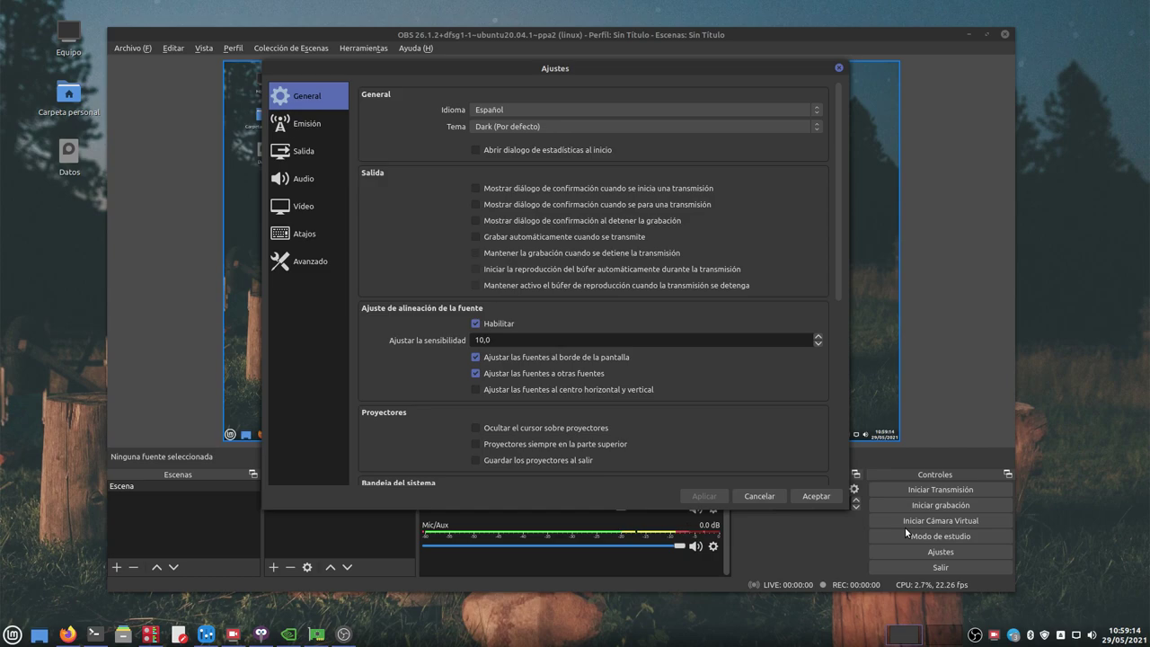
left_click(301, 151)
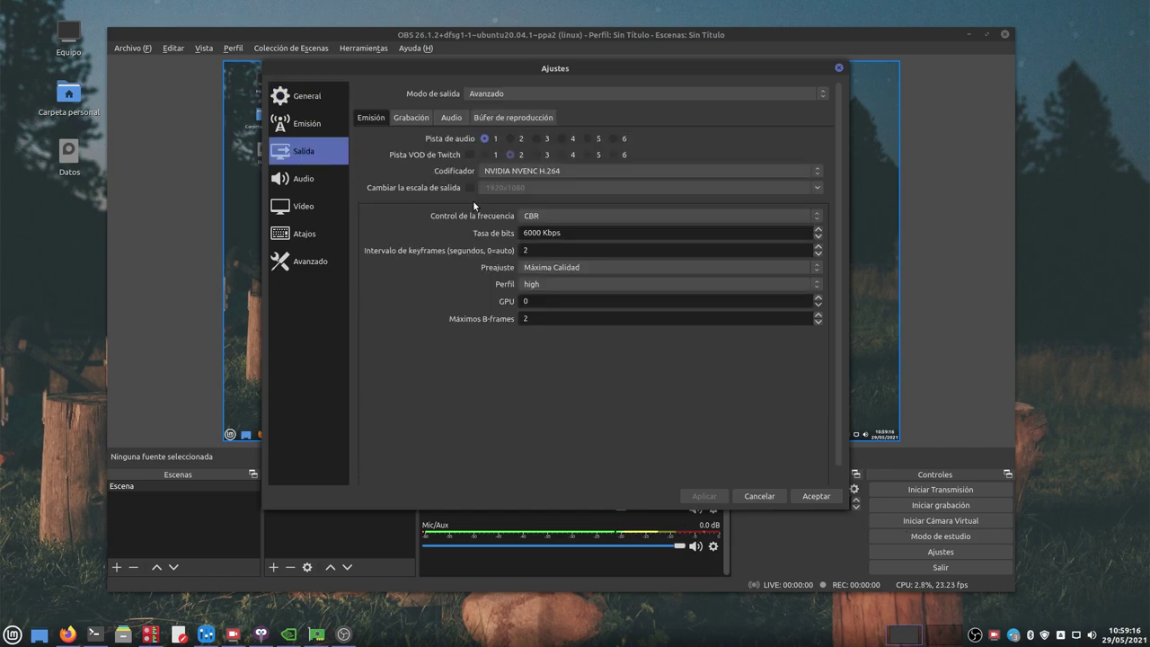
left_click(585, 172)
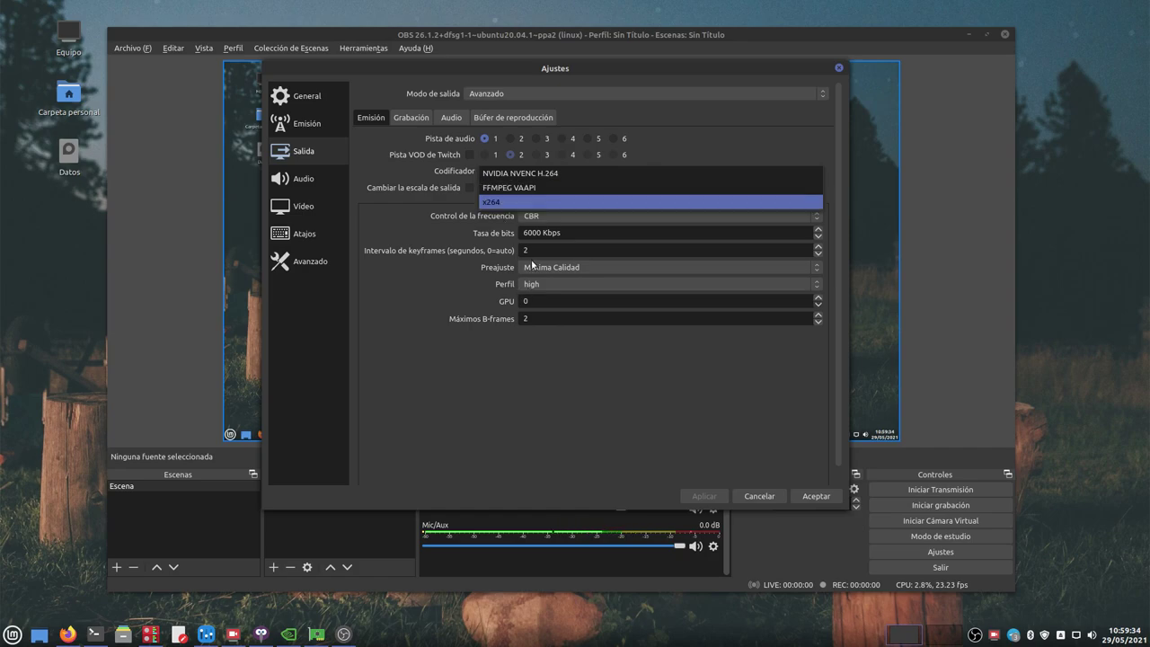
left_click(533, 175)
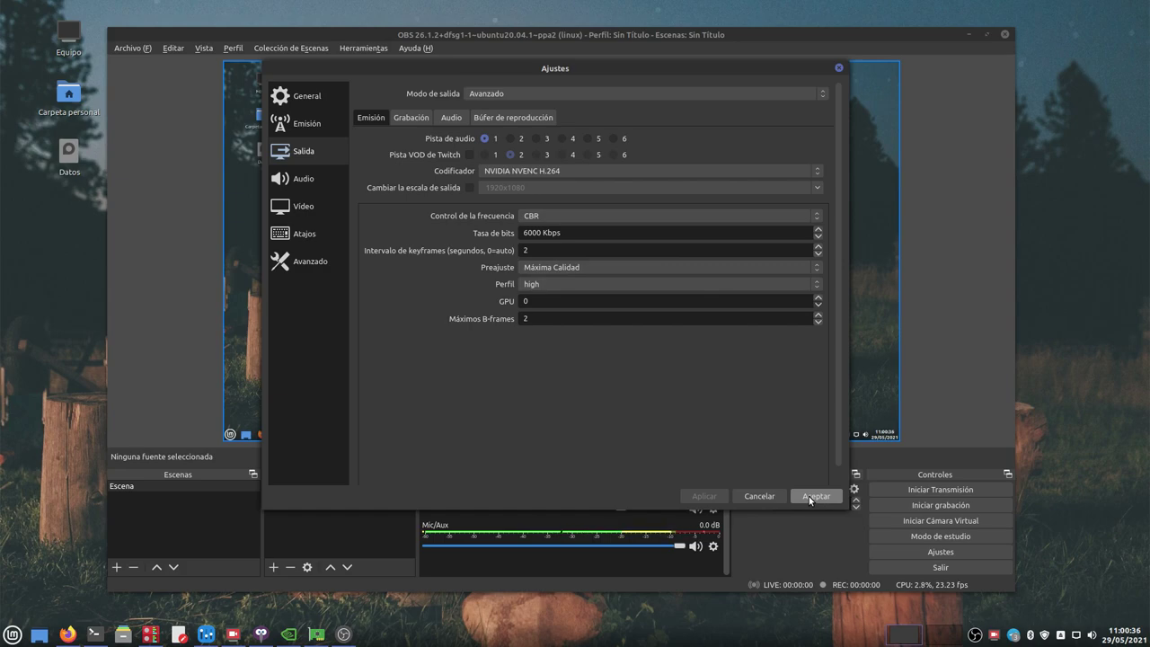
left_click(757, 496)
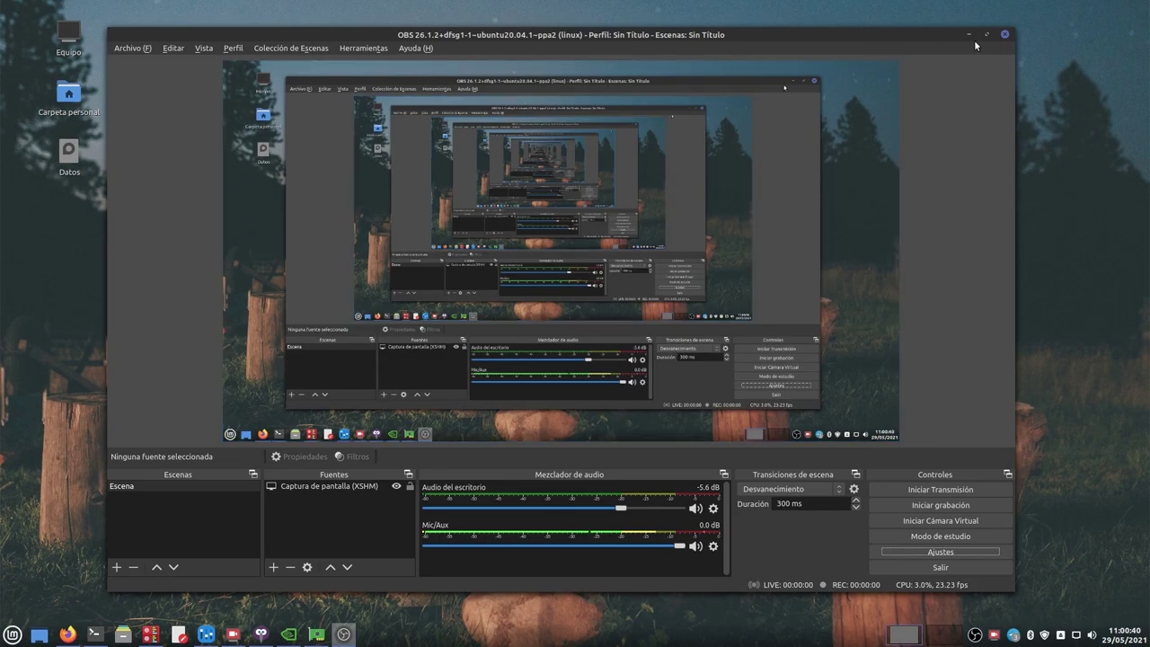
left_click(1003, 35)
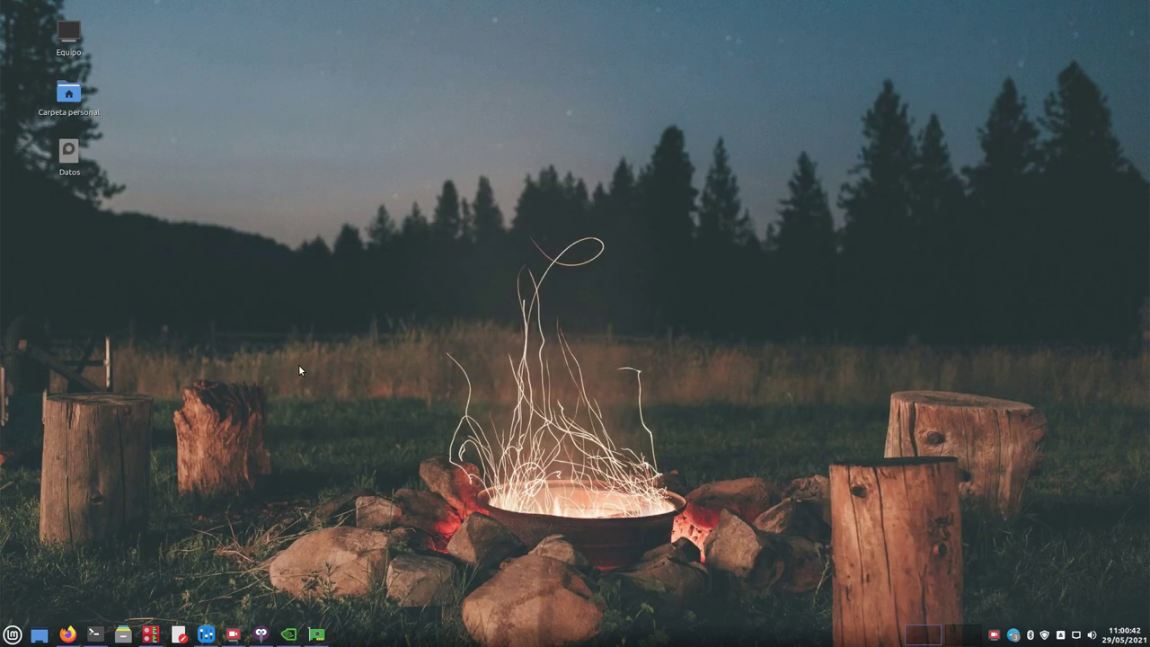
Step: Bring up the SimpleScreenRecorder window and shift it slightly inward from the desktop's edge
mouse_move(232, 634)
left_click(249, 552)
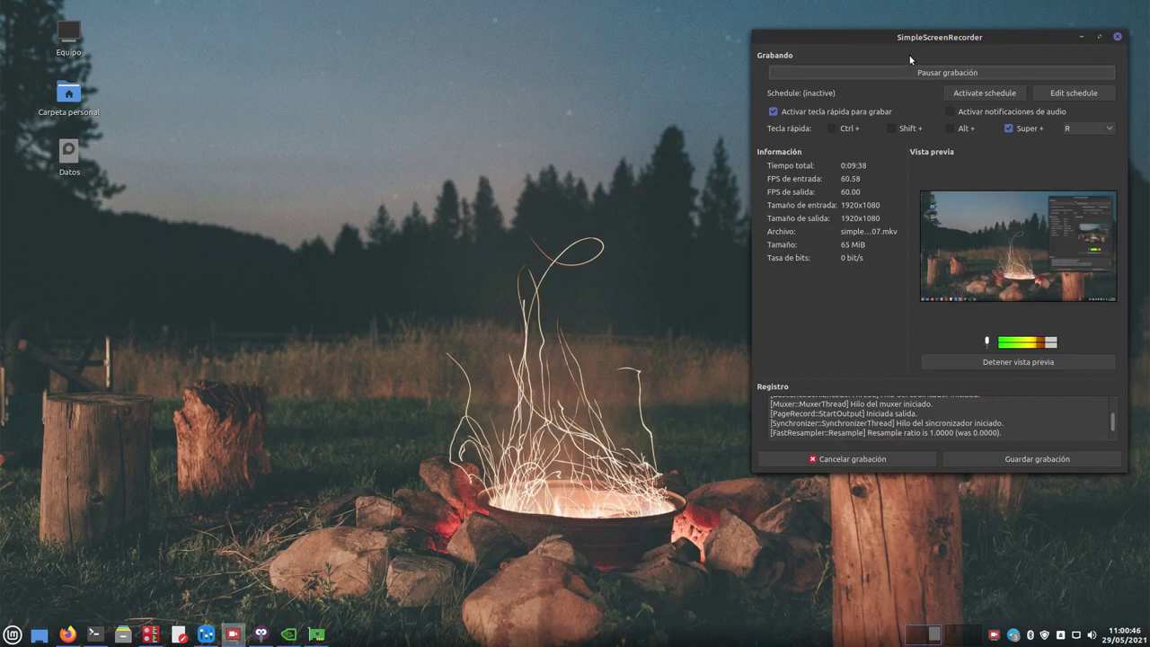
left_click_drag(963, 37, 941, 43)
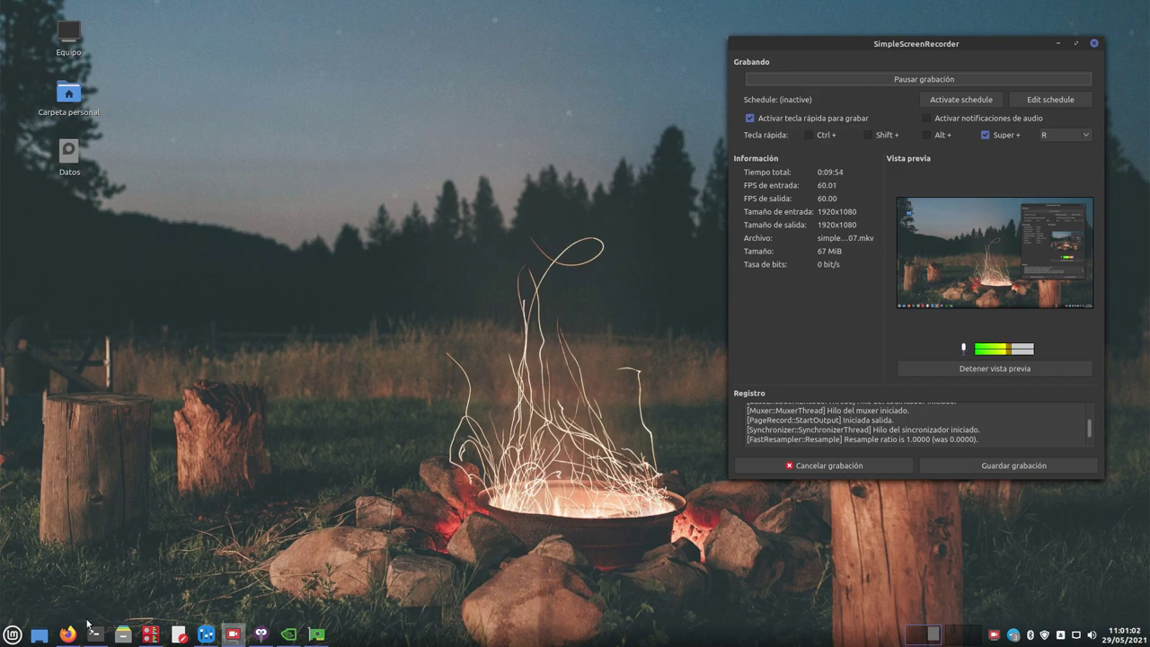
Step: Consult the SimpleScreenRecorder website in Firefox and highlight the PPA installation commands for Ubuntu and Linux Mint
mouse_move(59, 636)
left_click(68, 634)
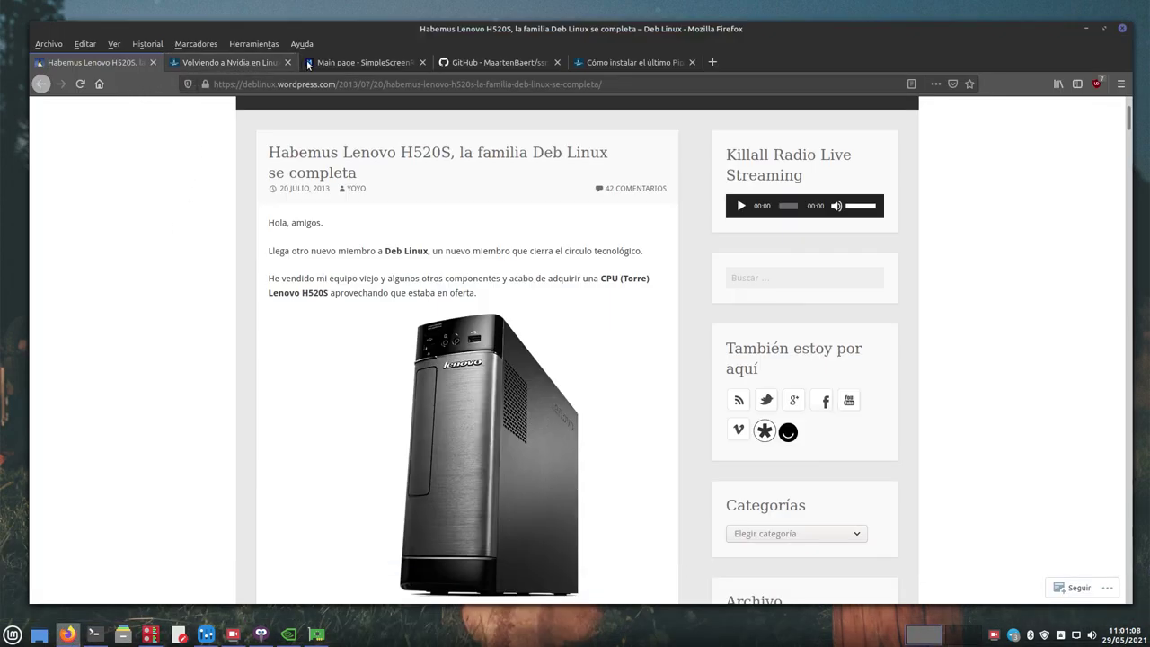
left_click(360, 62)
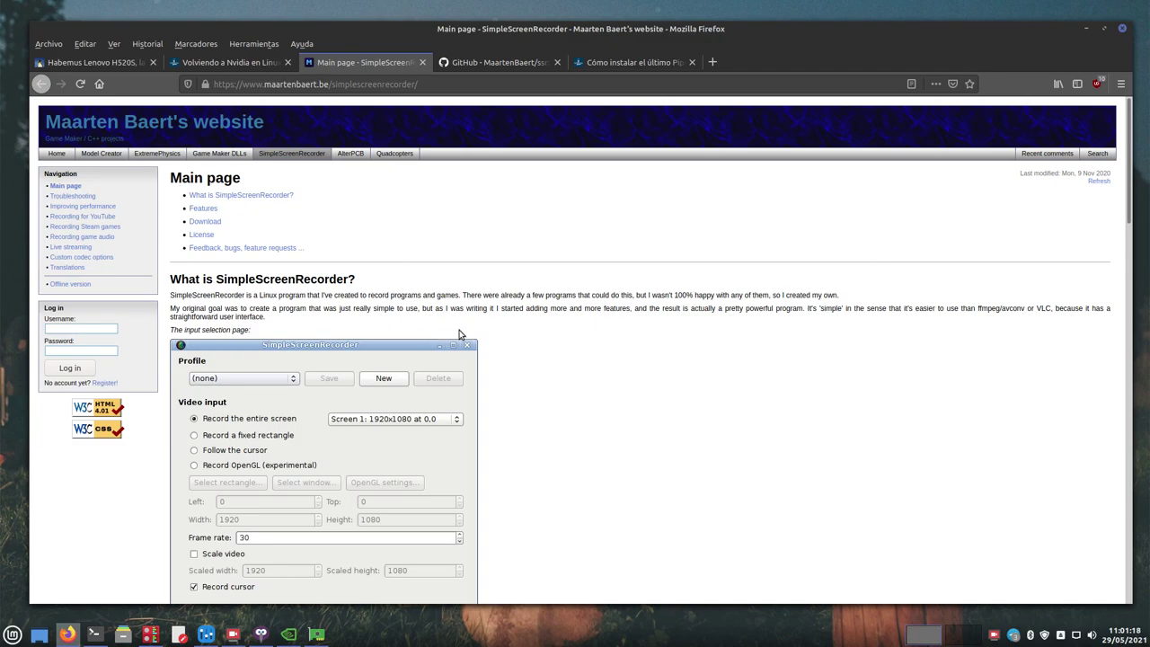
scroll(549, 321, "down", 3)
scroll(554, 321, "down", 20)
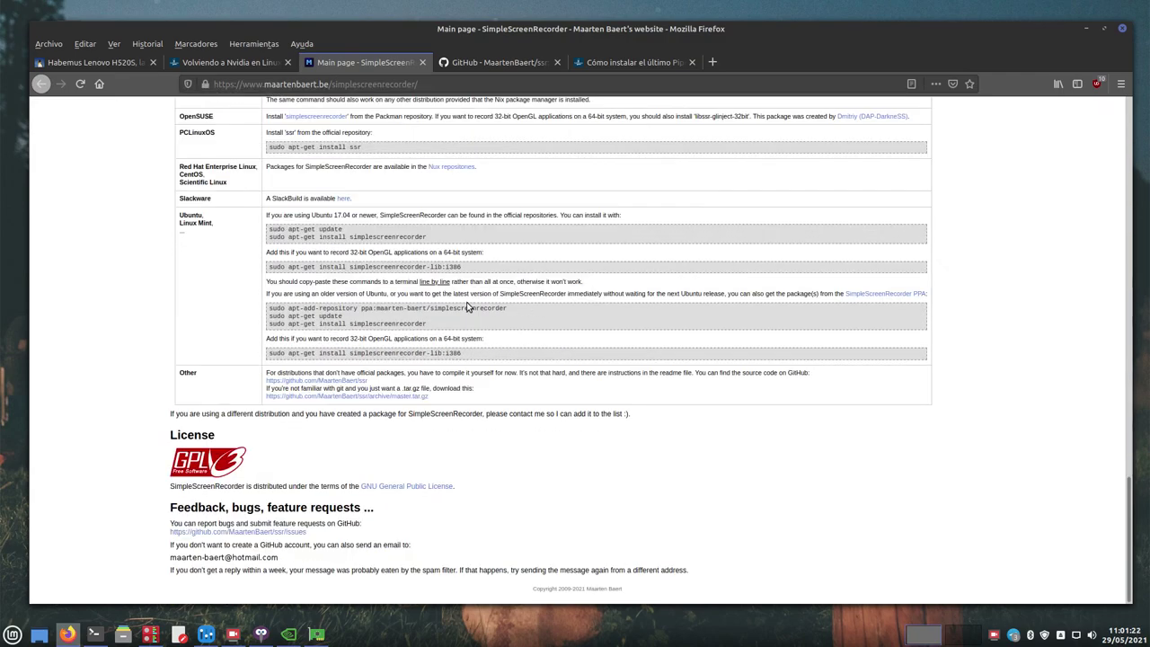
left_click_drag(431, 323, 268, 214)
left_click(428, 328)
left_click_drag(428, 328, 263, 315)
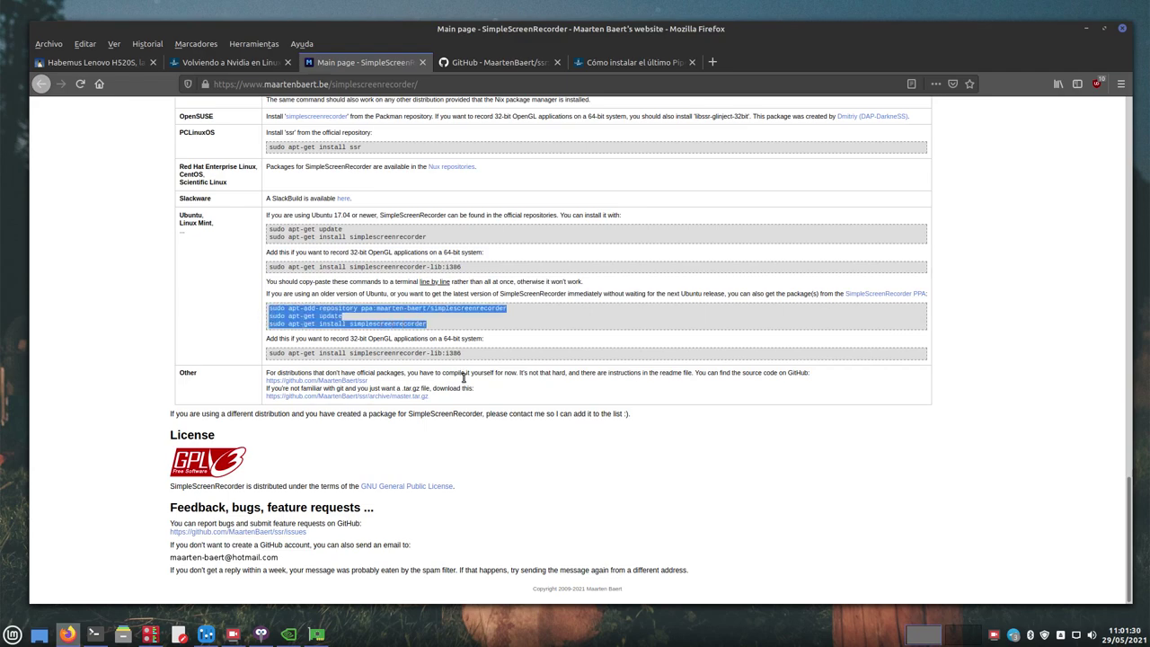
left_click(643, 469)
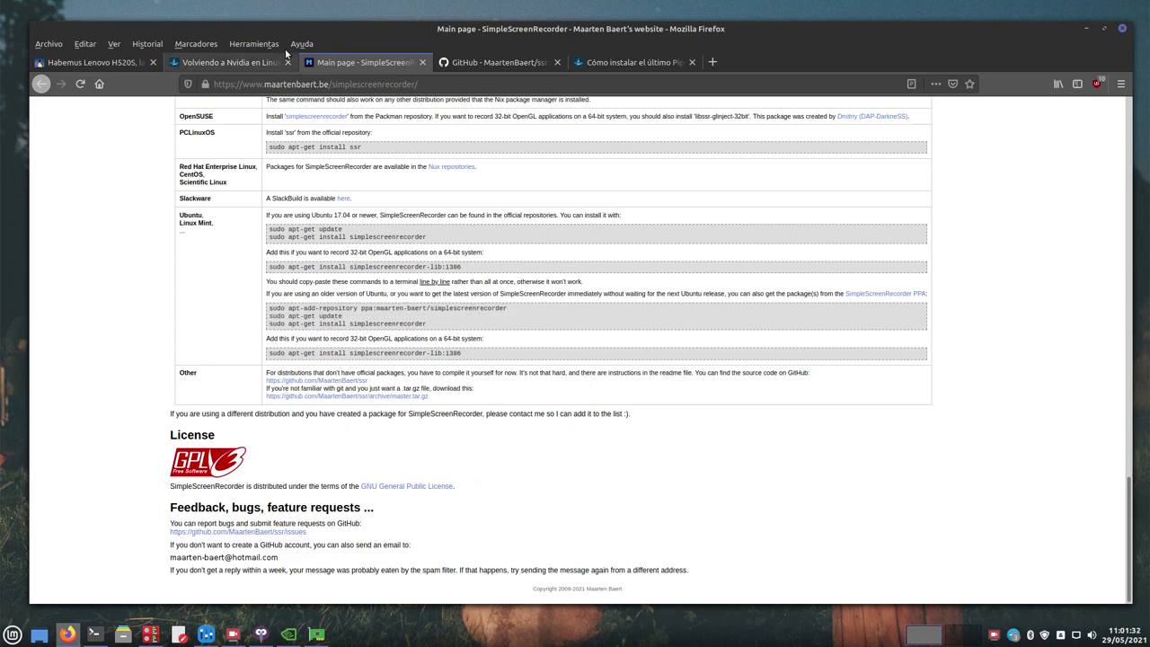
Step: Review the "New version." commit for CHANGELOG.md in SimpleScreenRecorder's GitHub repository, then minimize the browser
left_click(472, 63)
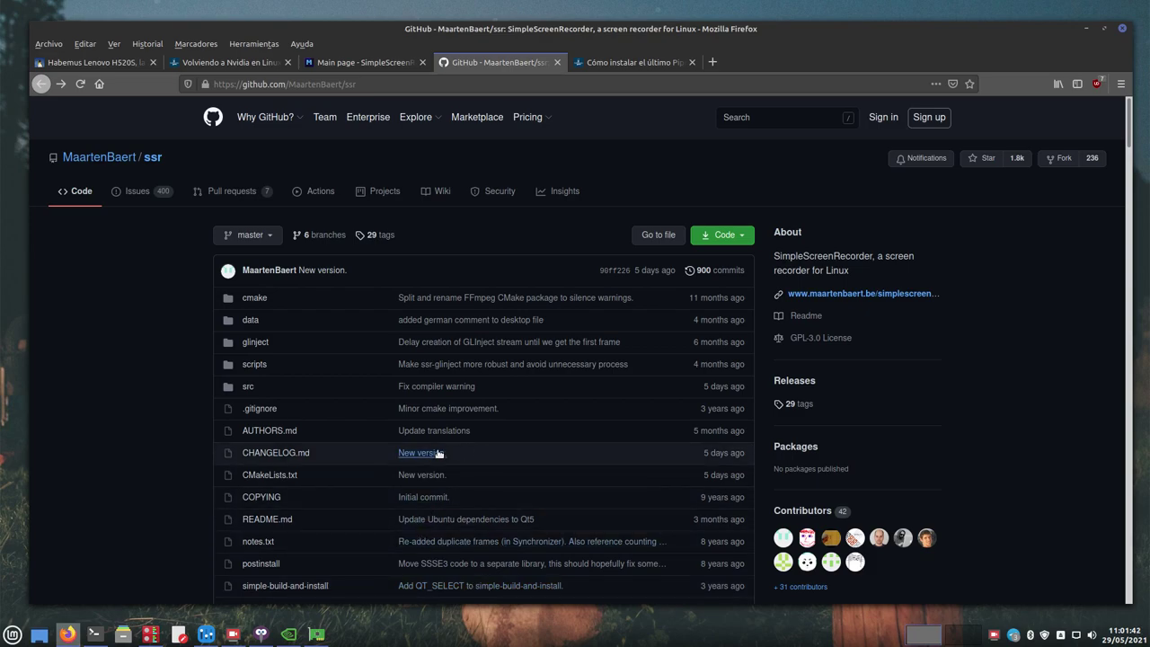
left_click(422, 453)
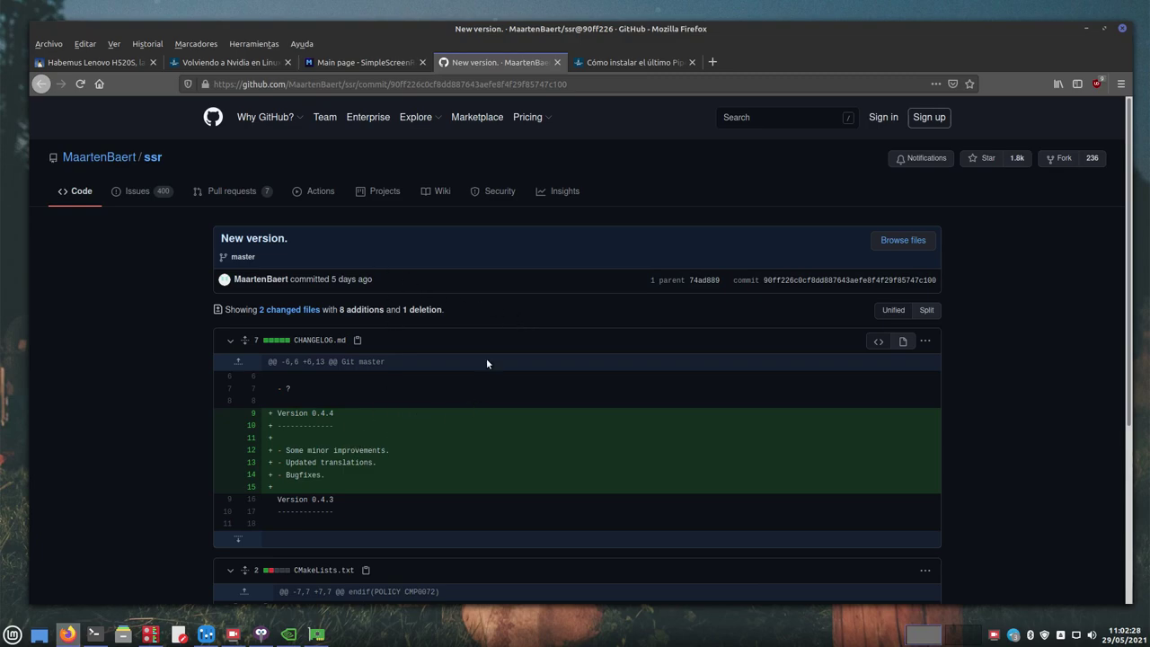
left_click(355, 63)
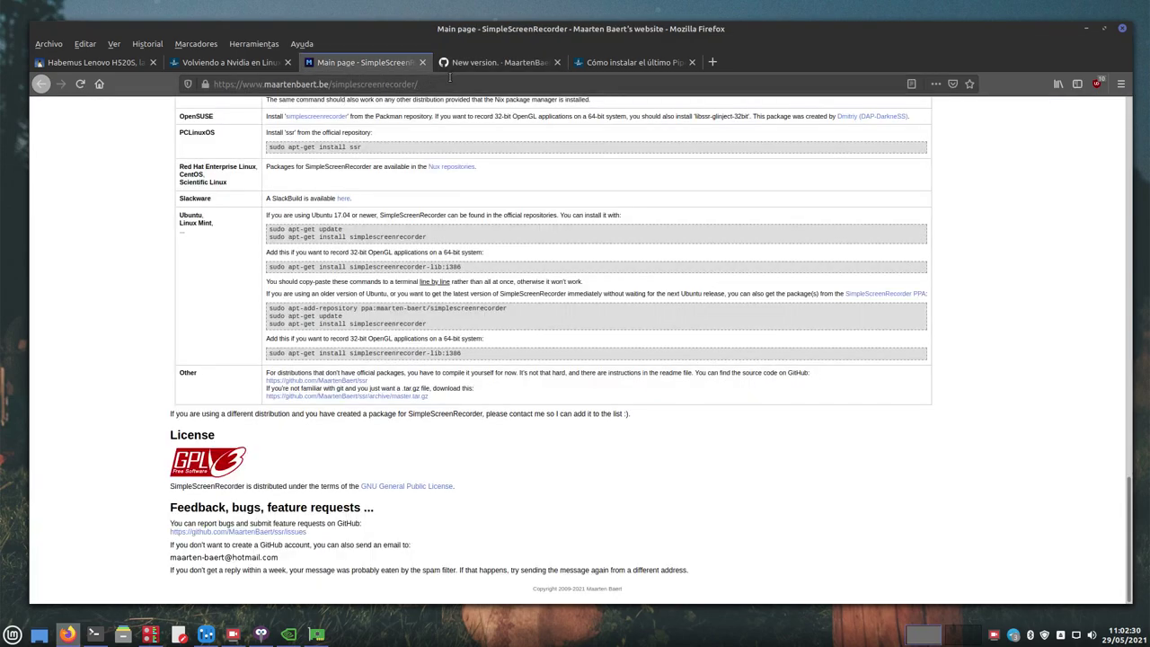
left_click(490, 63)
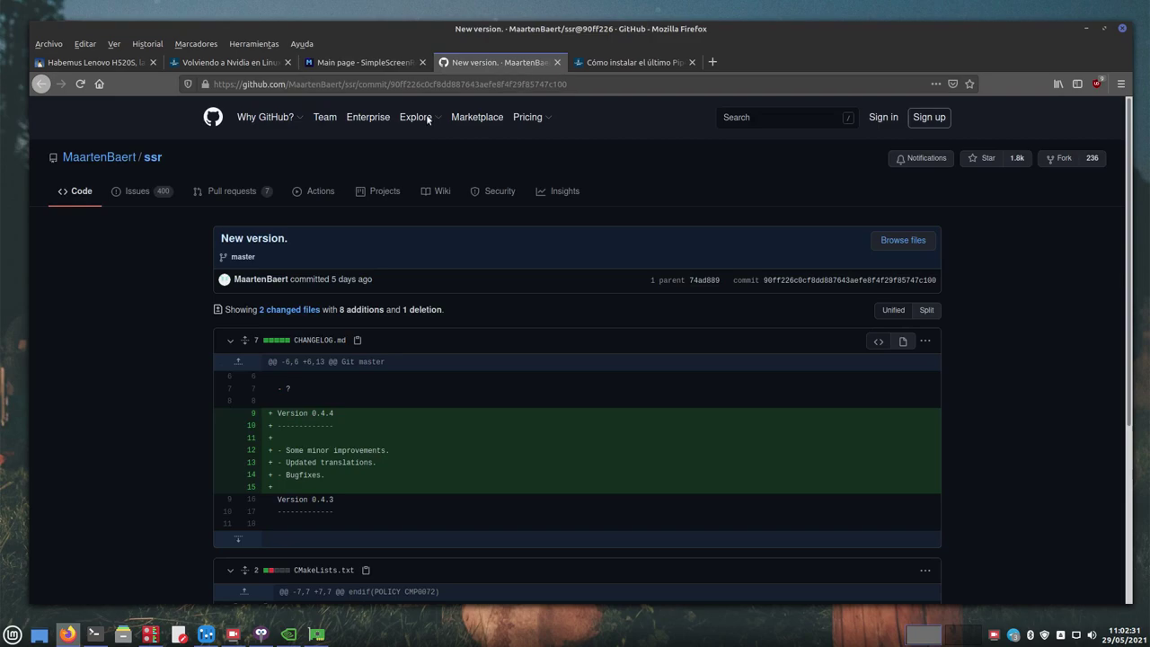
left_click(1080, 28)
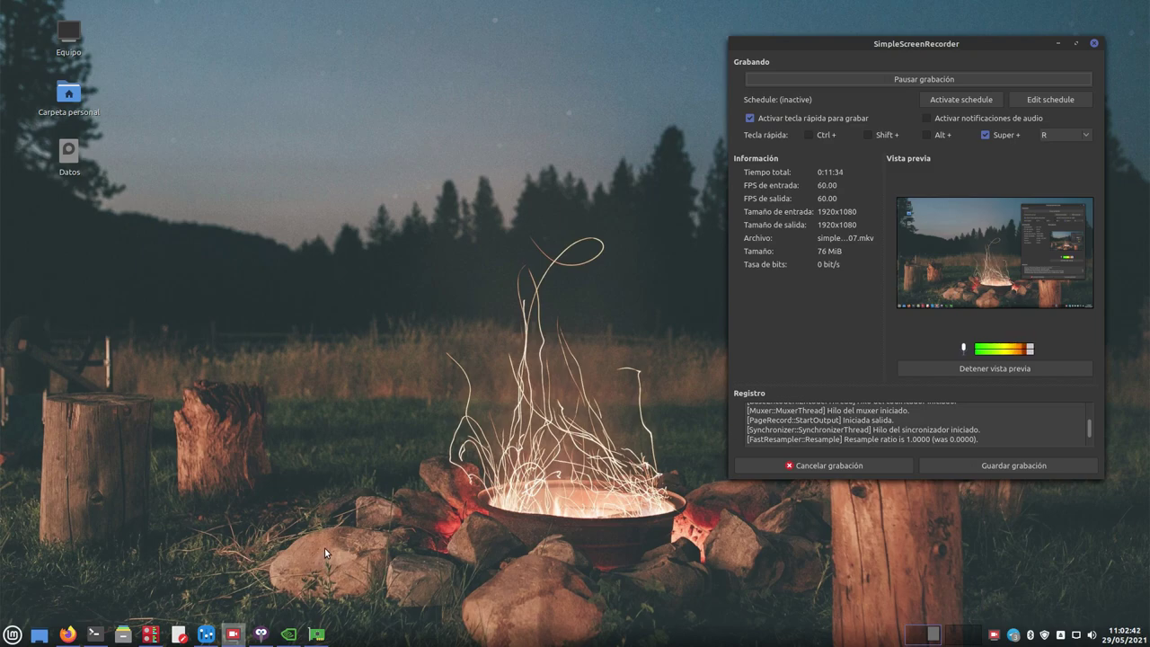
Step: Switch to Carla's patchbay, move the SimpleScreenRecorder node down between the capture and HDMI nodes, and minimize Carla
left_click(153, 633)
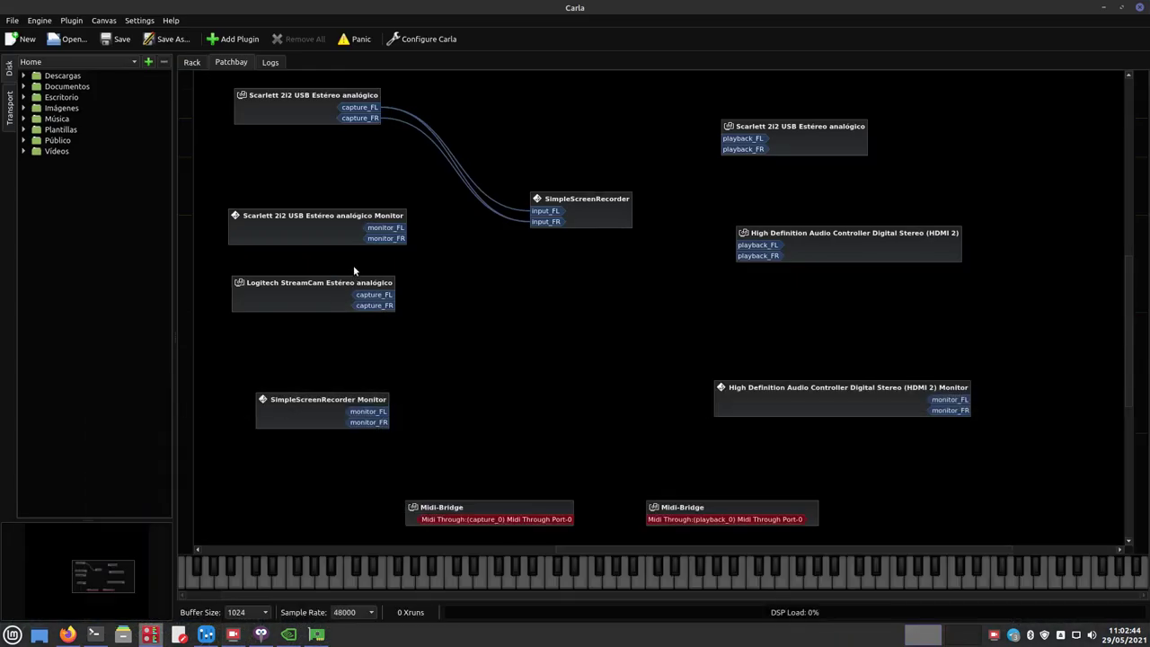
left_click_drag(612, 221, 649, 220)
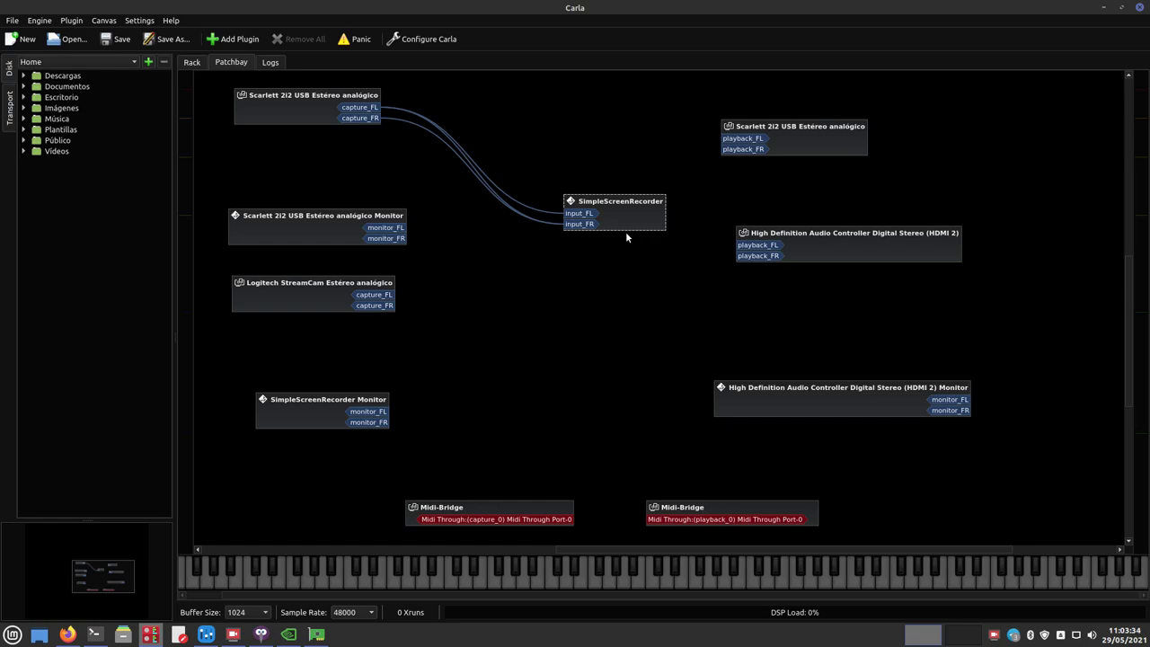
mouse_move(624, 221)
left_mouse_down()
mouse_move(628, 257)
mouse_move(629, 198)
left_mouse_up()
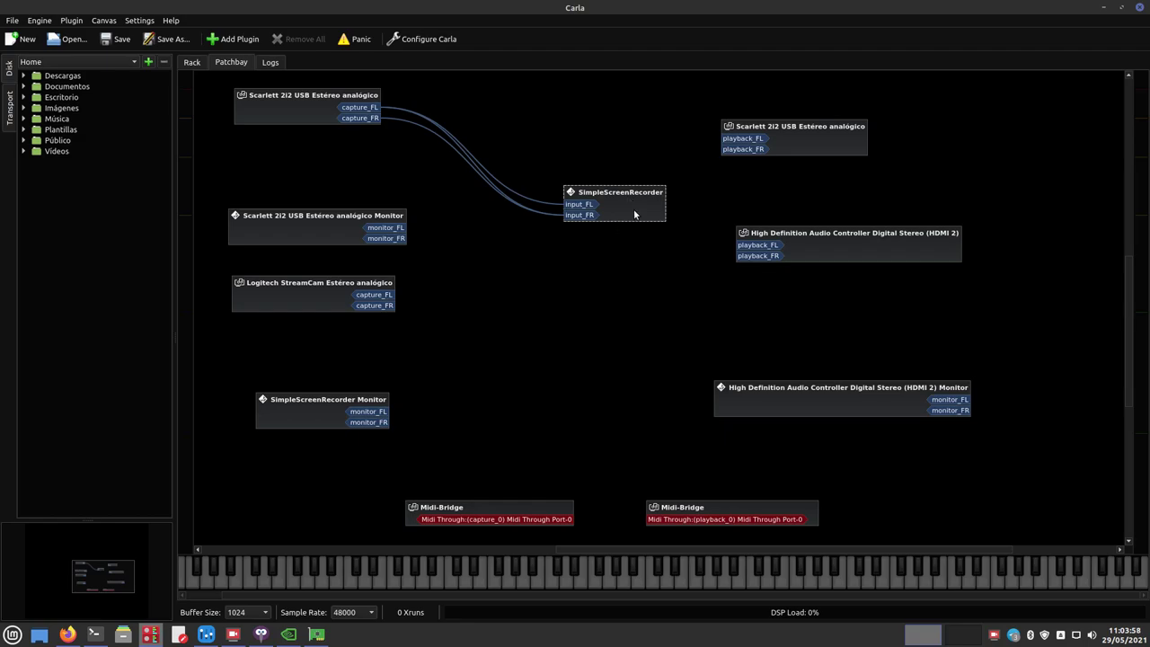
left_click_drag(633, 215, 670, 316)
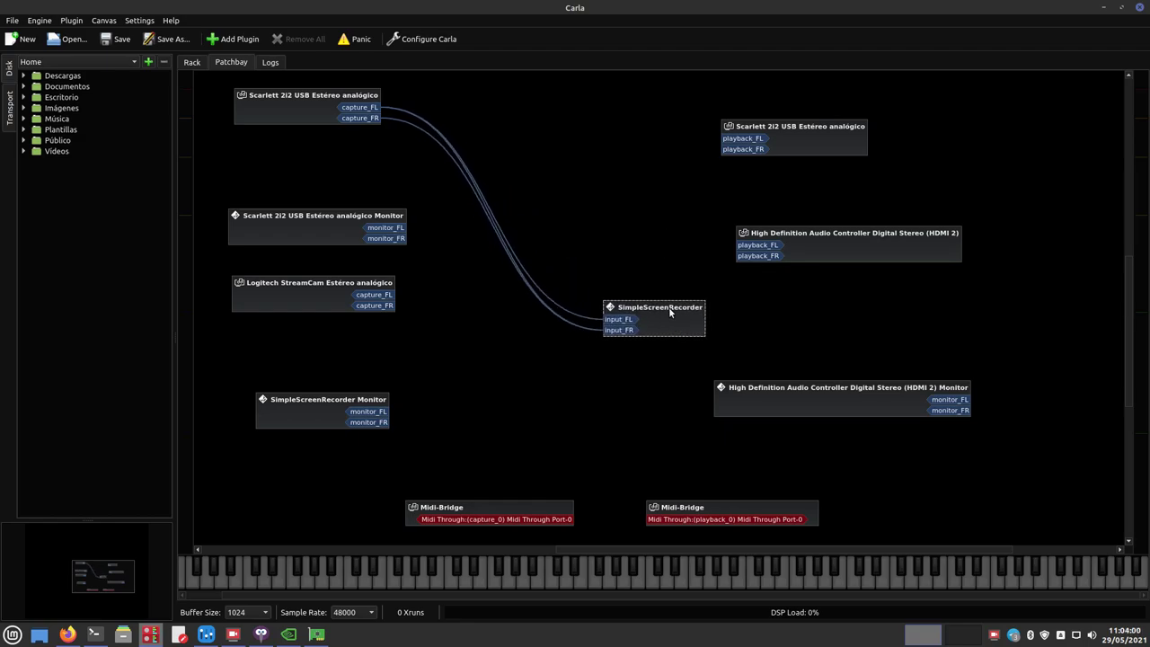
left_click(1103, 7)
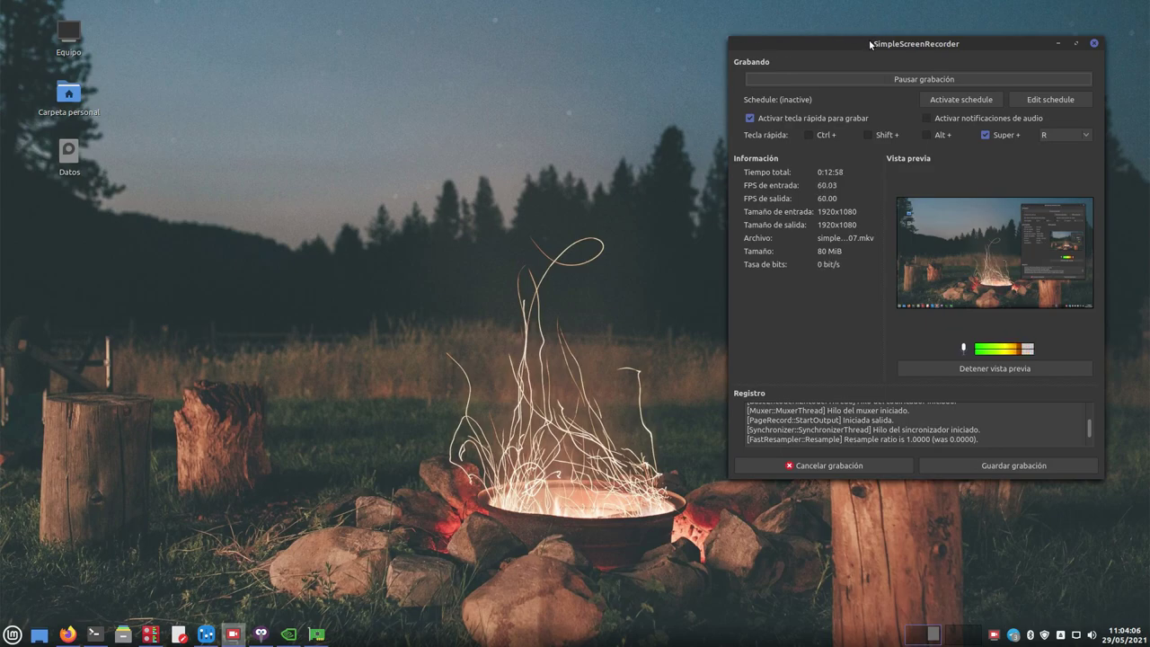
Step: Glance at the article on installing the latest Pipewire in Ubuntu in Firefox, and minimize the browser again
left_click_drag(873, 44, 876, 44)
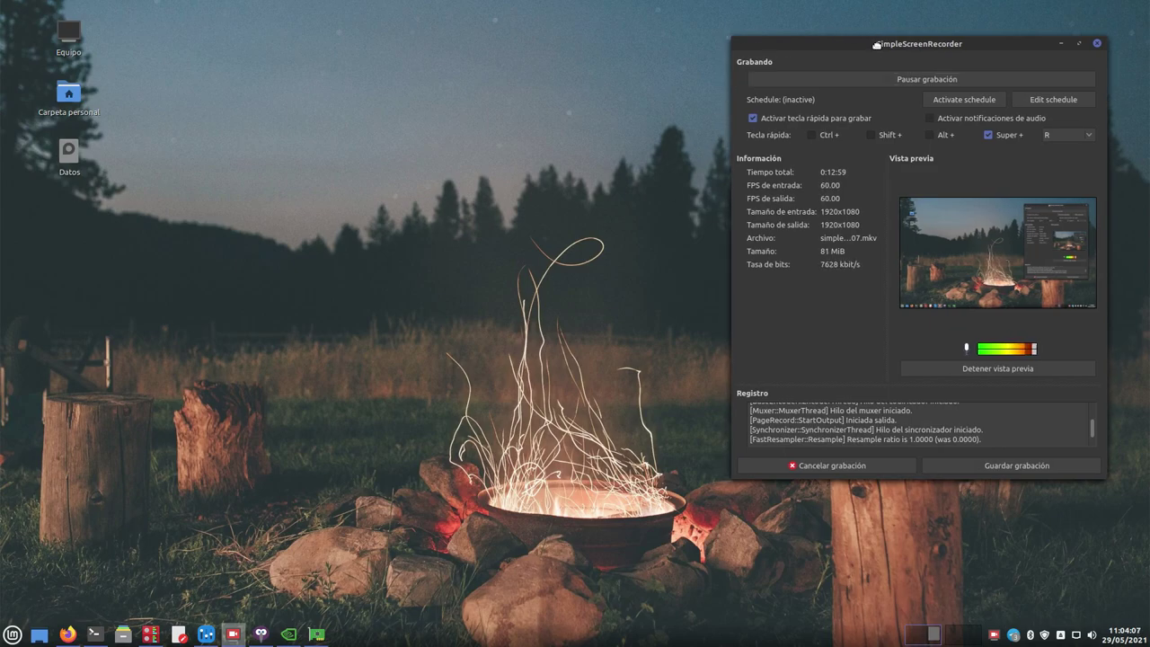
left_click(68, 634)
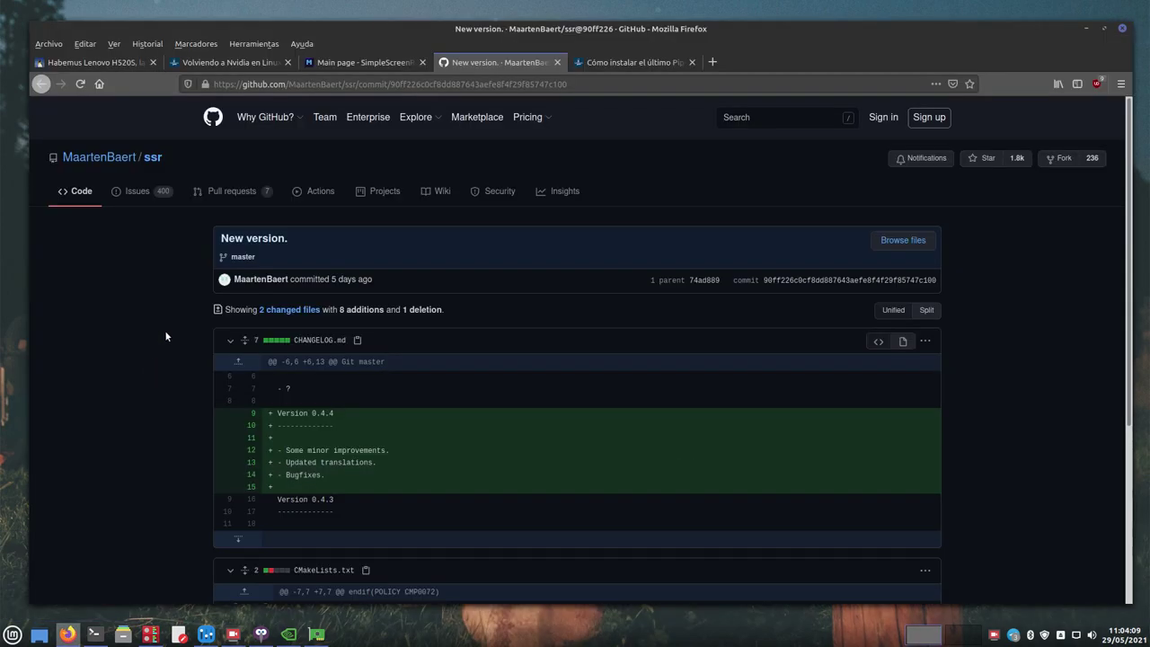
left_click(634, 62)
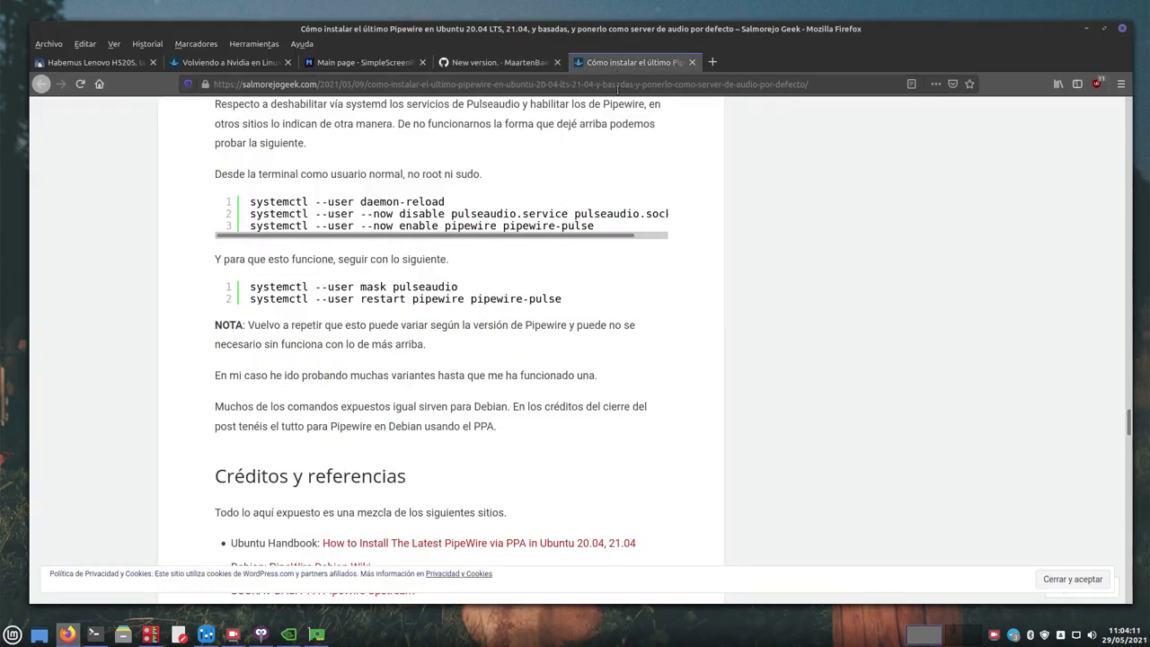
left_click(1085, 27)
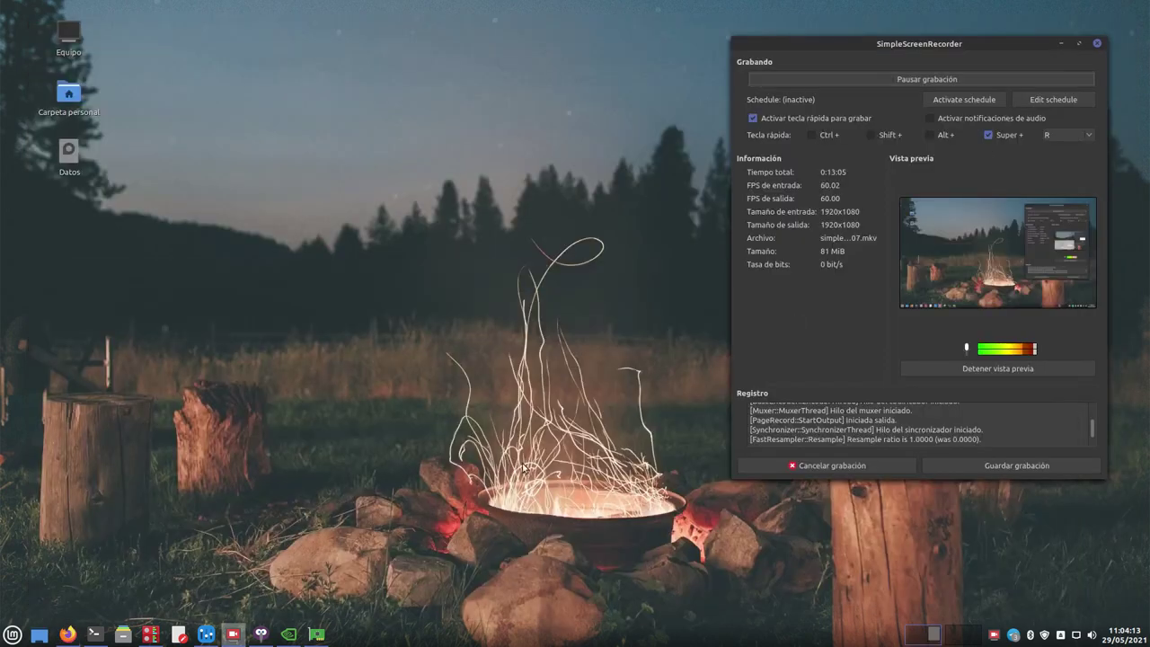
Step: Find and launch the Synaptic package manager, authenticating with the account password
left_click(13, 634)
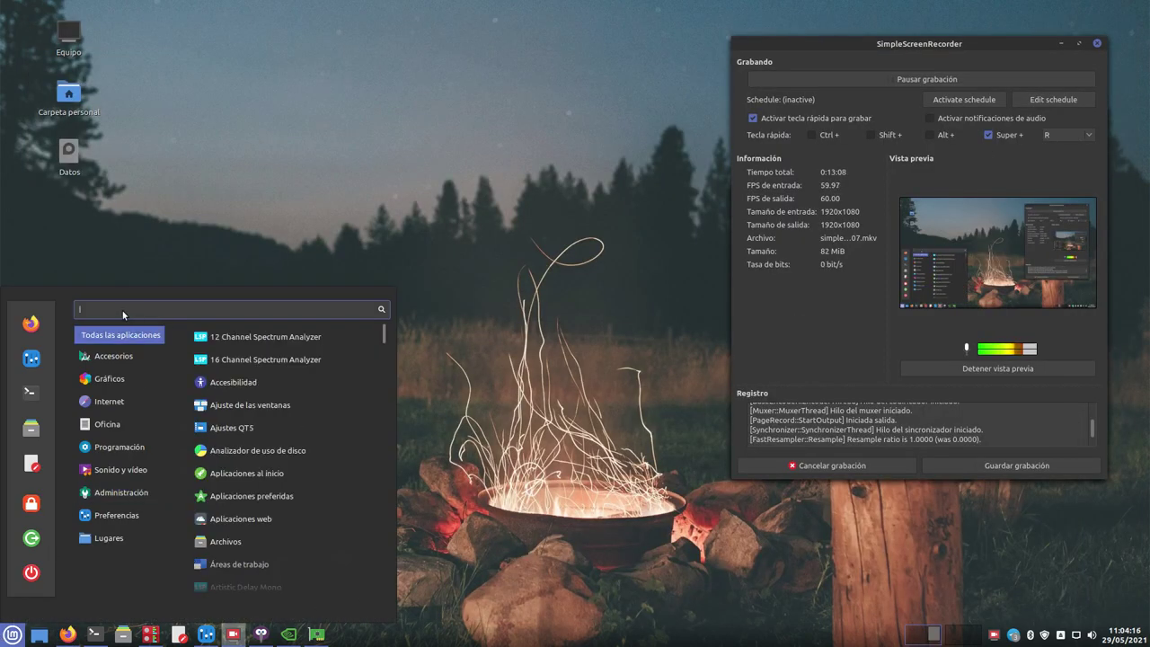
type("syn")
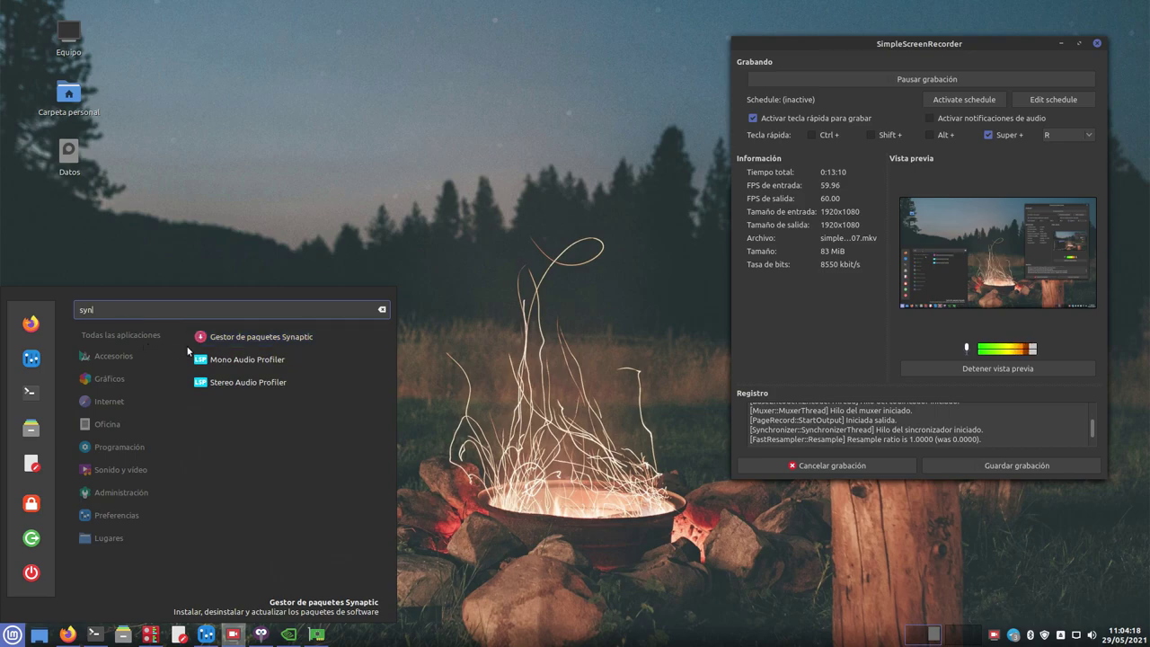
left_click(221, 335)
type("***********")
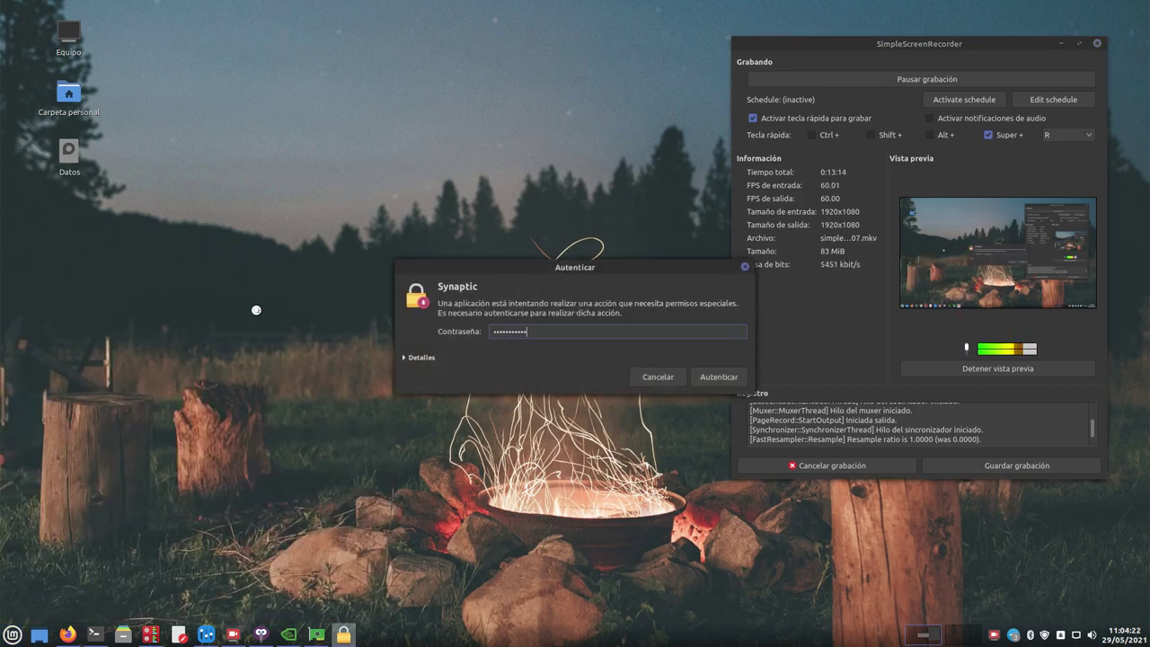
key("Return")
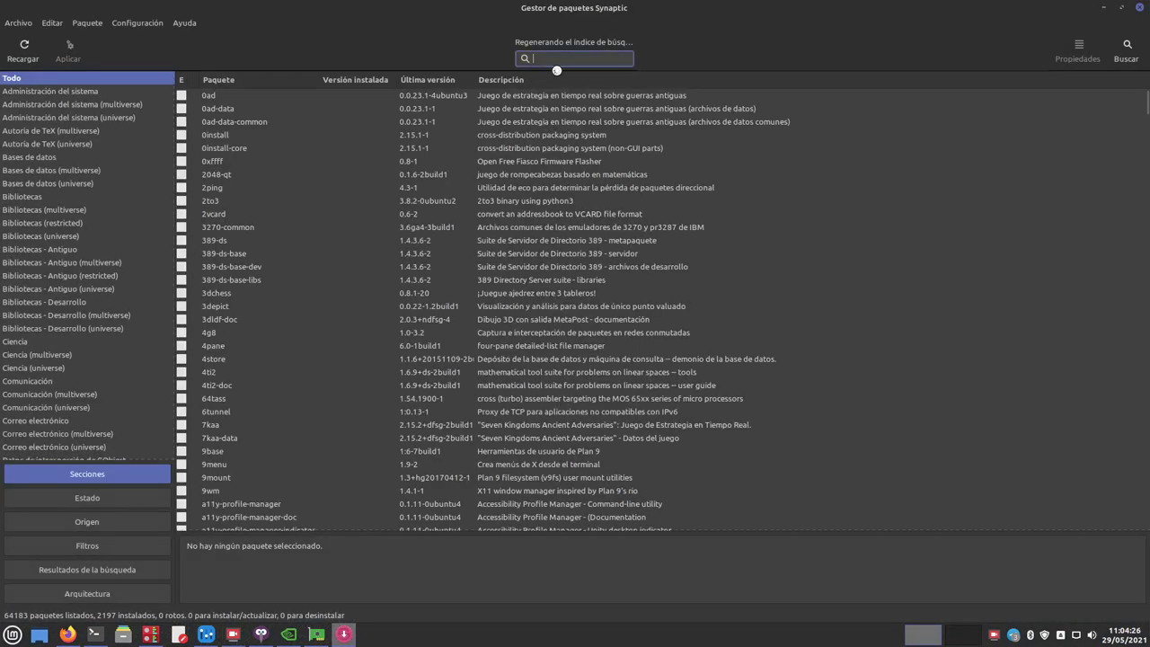
Step: Filter the packages by "pipewire", widen the installed version column to read the full version numbers, and minimize Synaptic
type("pipew")
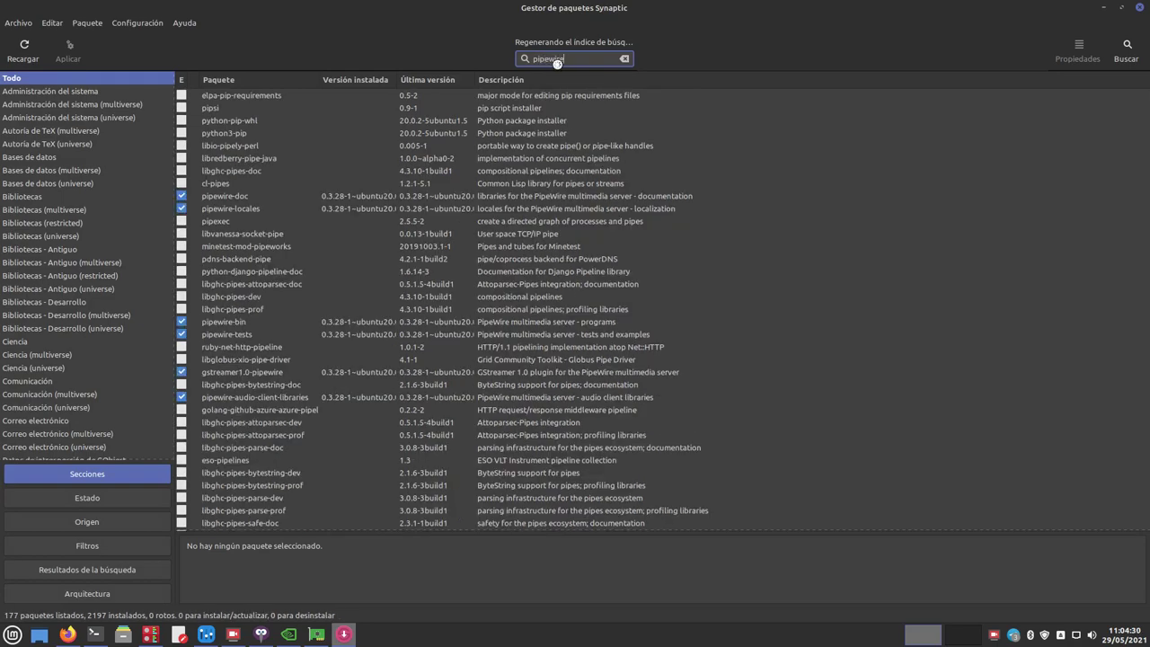
type("ire")
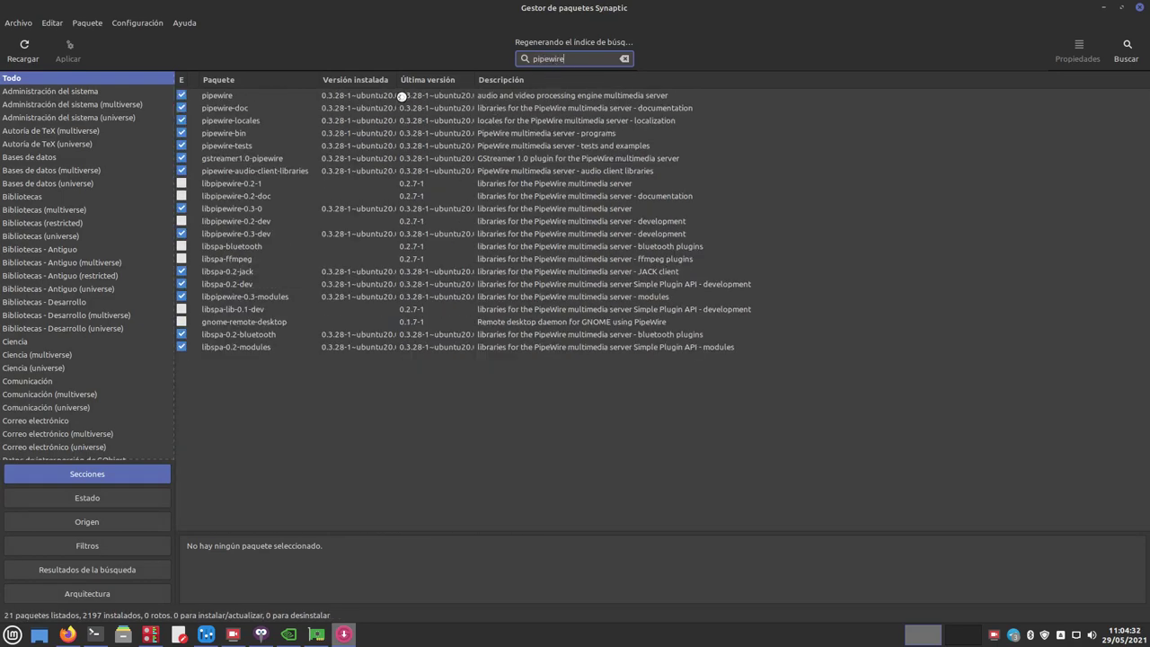
left_click_drag(396, 80, 509, 95)
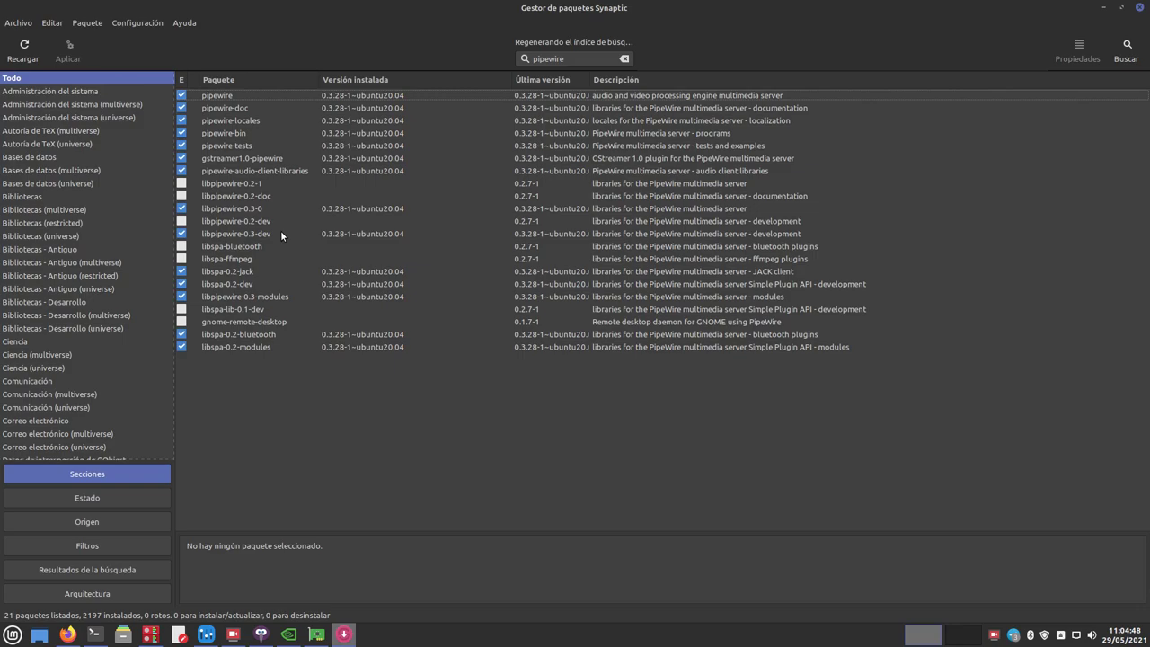
left_click(1107, 9)
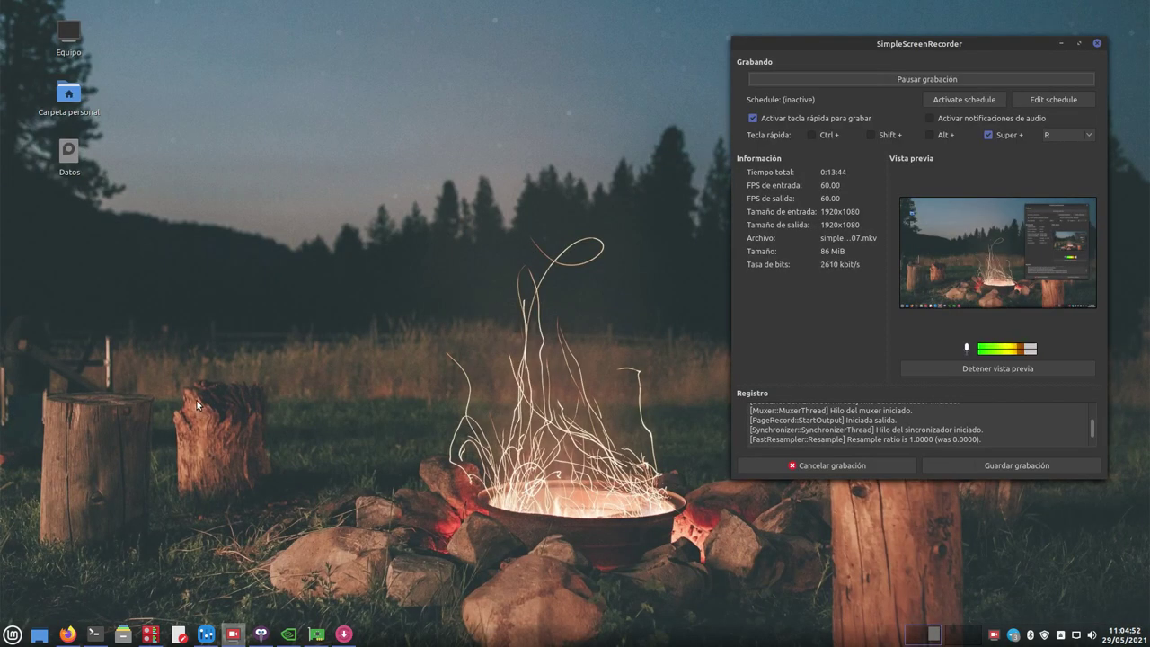
Step: Return to the Pipewire installation article in Firefox and review it from its title down to the PipeWire Upstream PPA commands
left_click(68, 634)
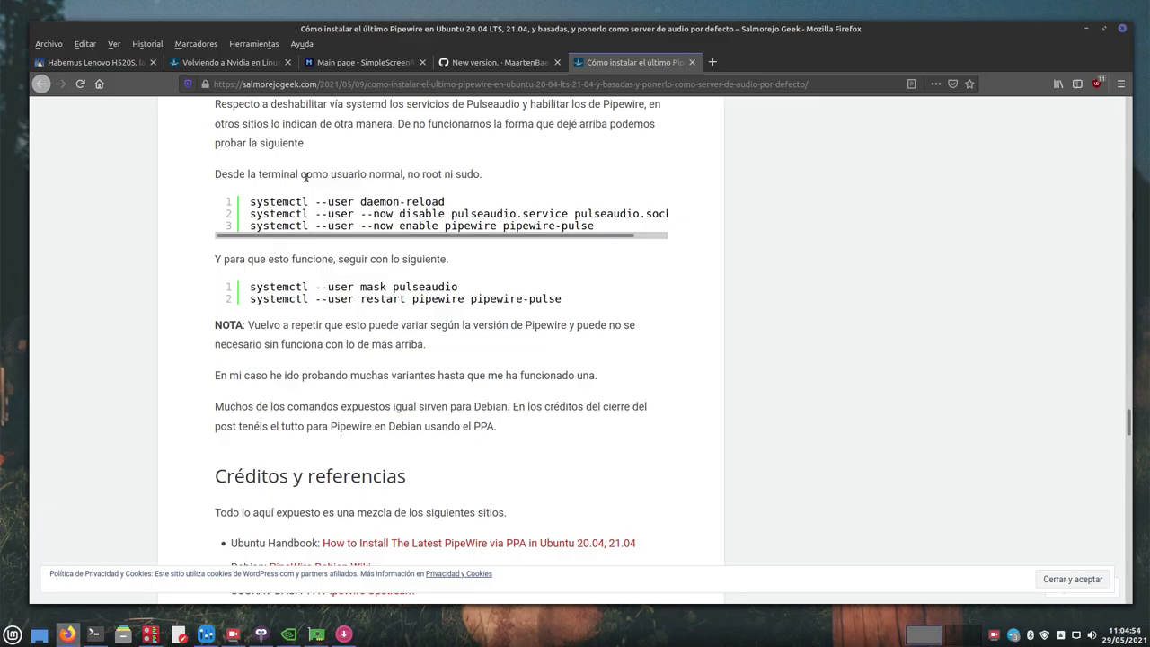
scroll(305, 176, "up", 20)
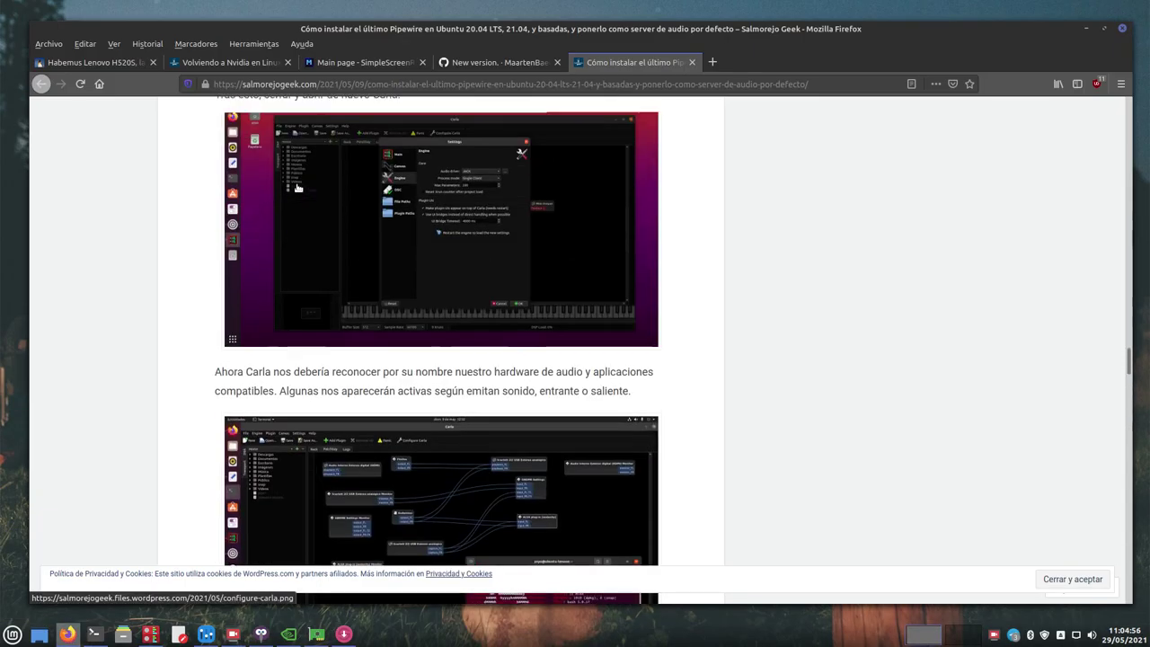
scroll(297, 188, "up", 20)
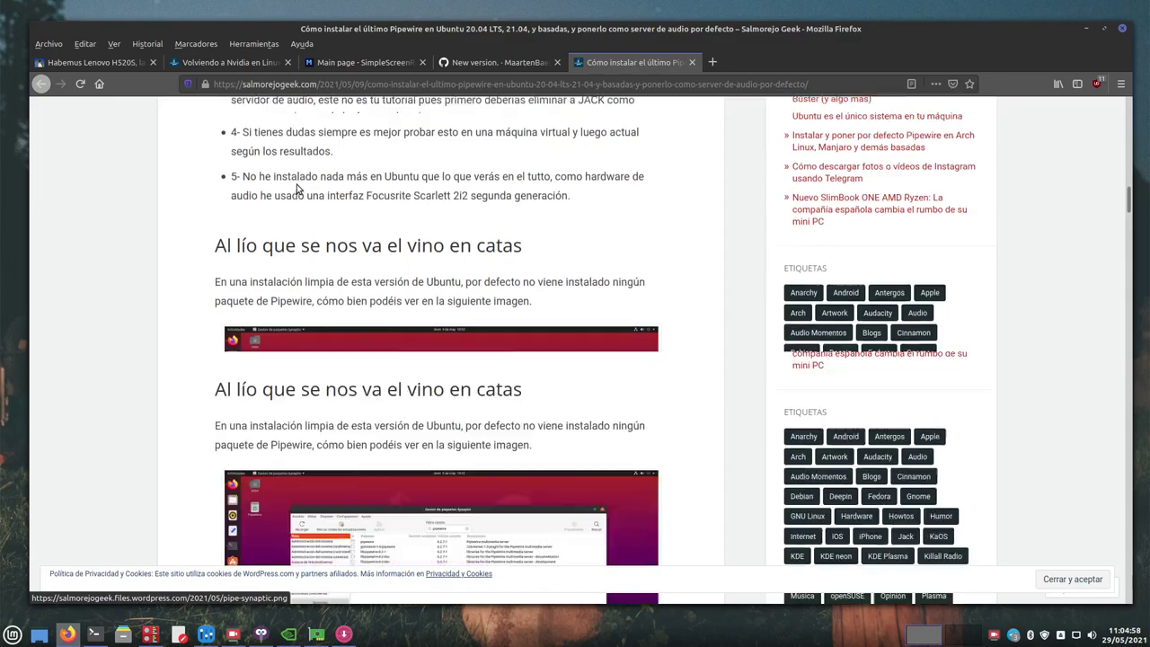
scroll(187, 313, "down", 2)
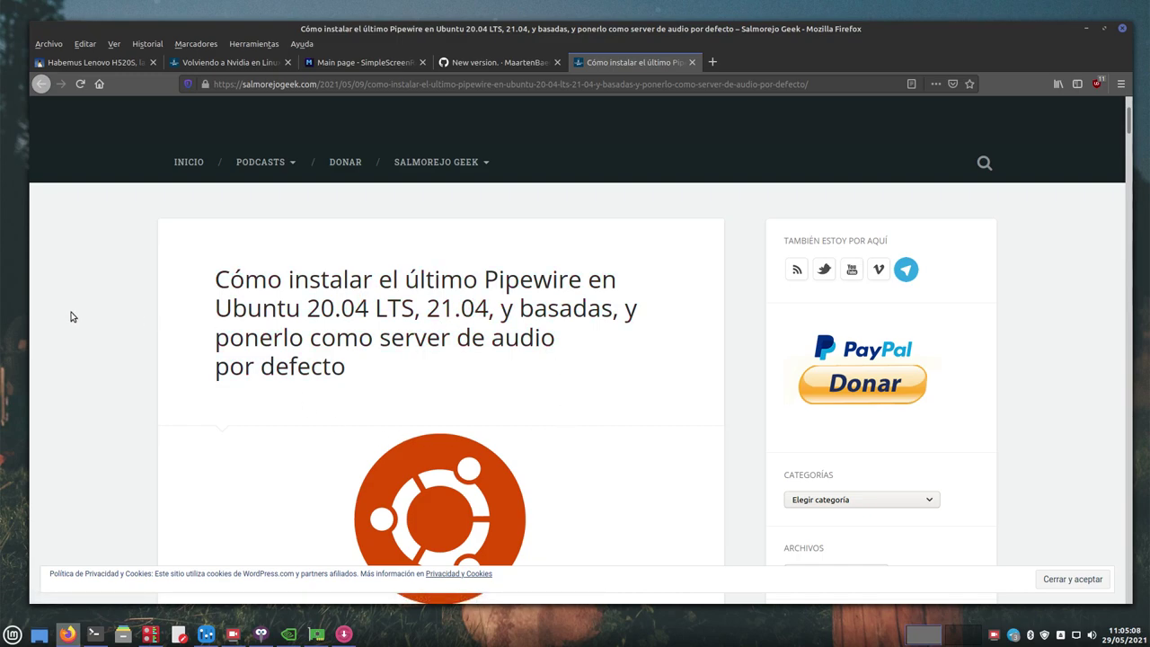
scroll(72, 316, "down", 3)
scroll(200, 274, "up", 2)
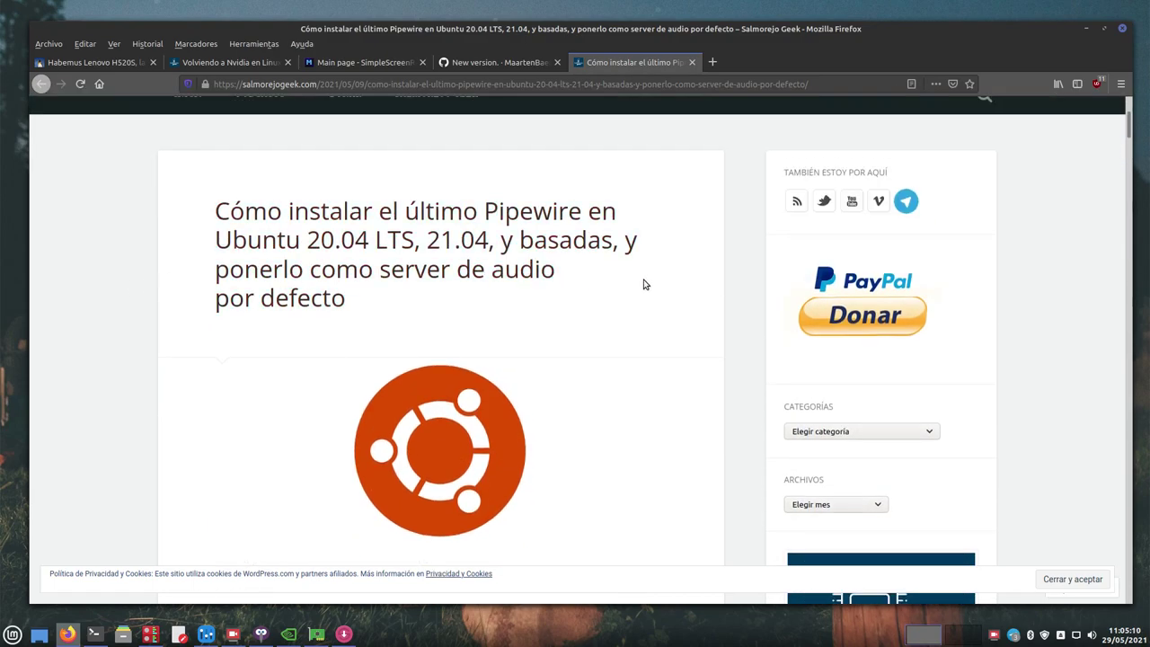
scroll(184, 373, "down", 3)
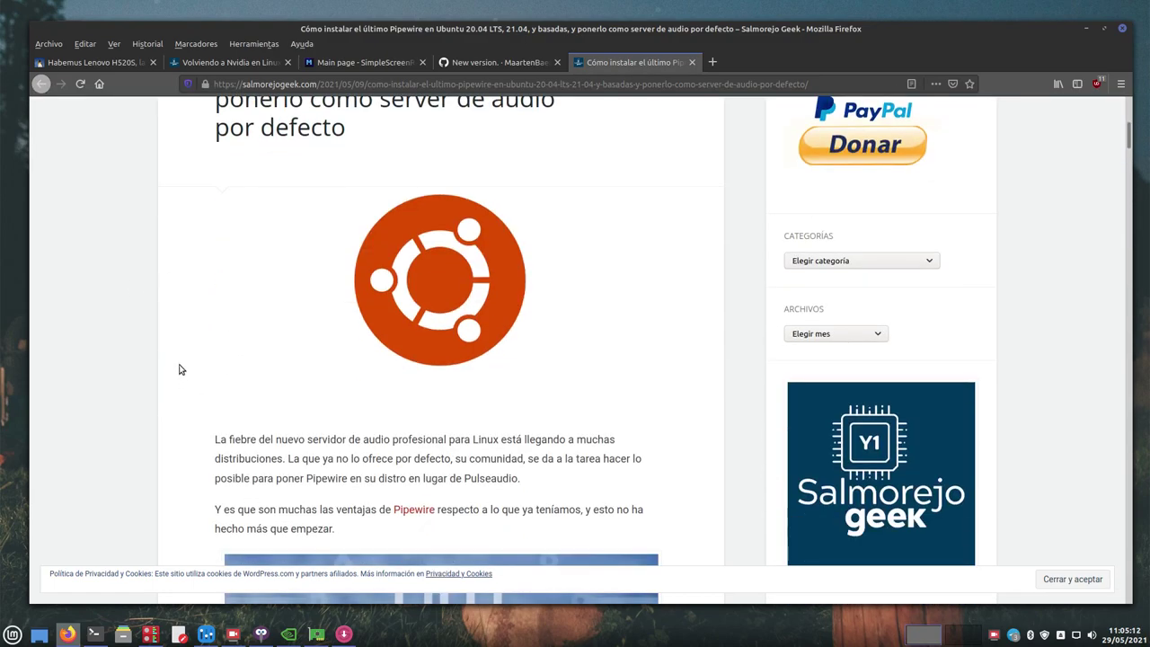
scroll(178, 370, "down", 4)
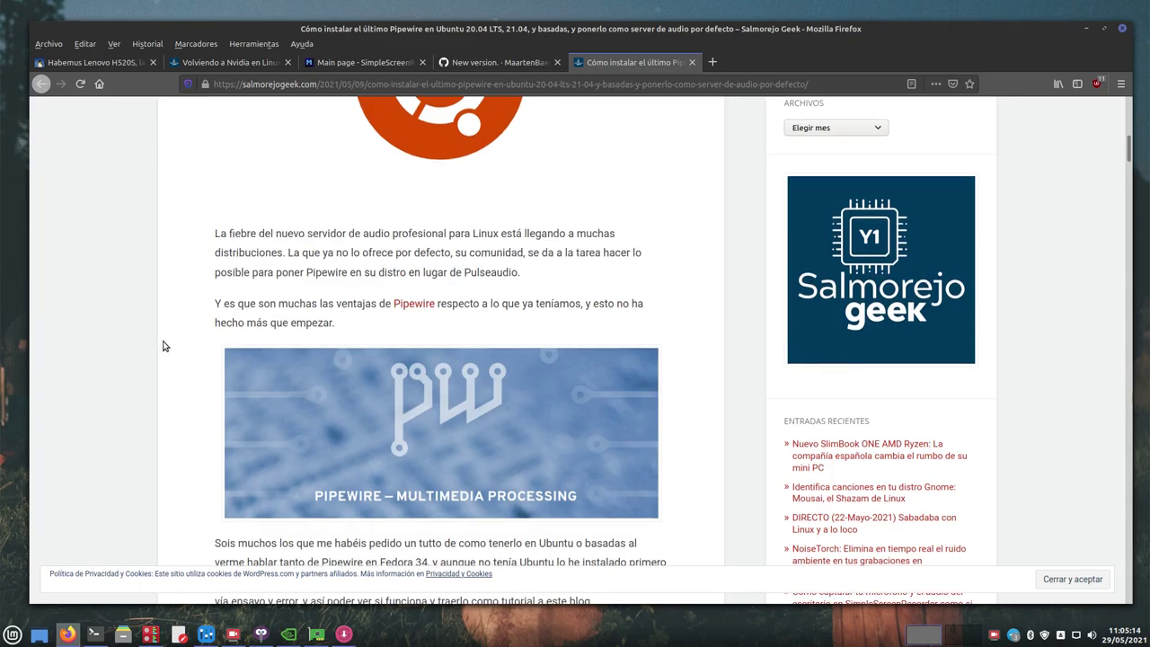
scroll(162, 344, "down", 9)
scroll(164, 346, "down", 20)
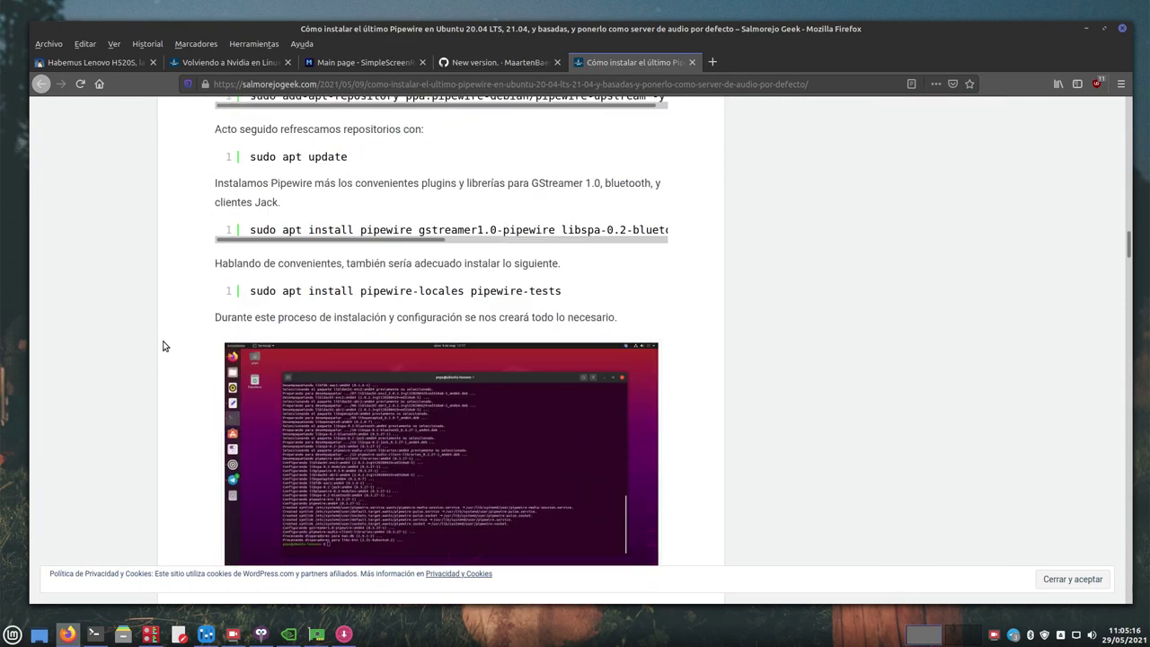
scroll(164, 346, "up", 3)
scroll(508, 276, "right", 1)
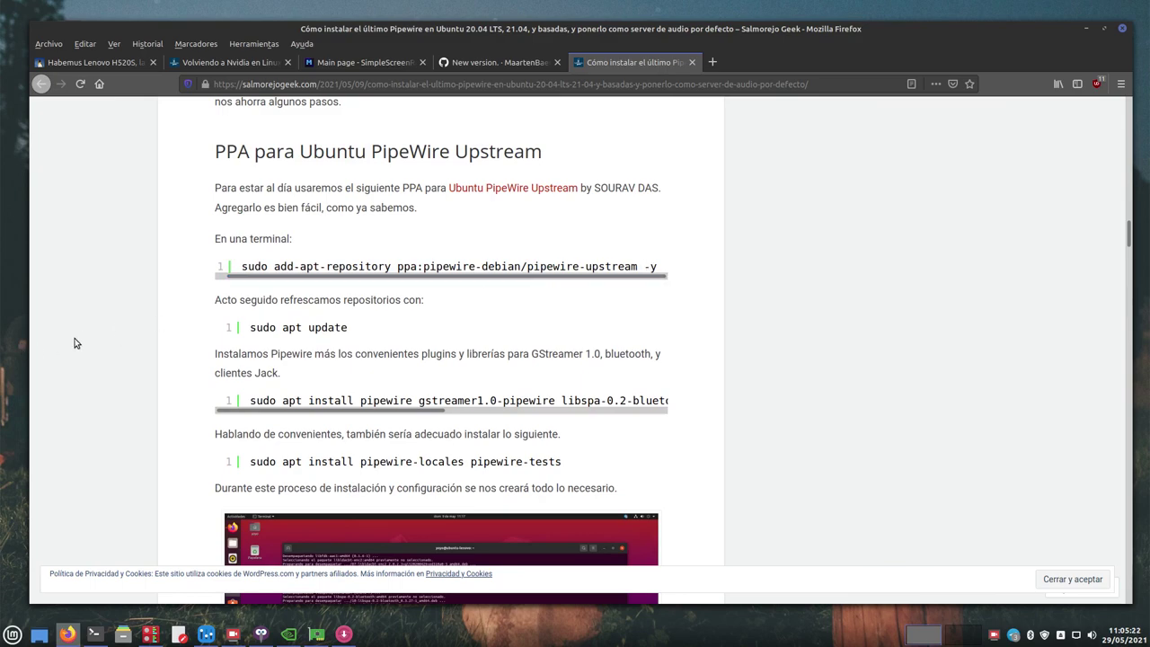
Step: Open the linked Ubuntu PipeWire Upstream PPA page, review its description and published packages, and close its tab
left_click(476, 189)
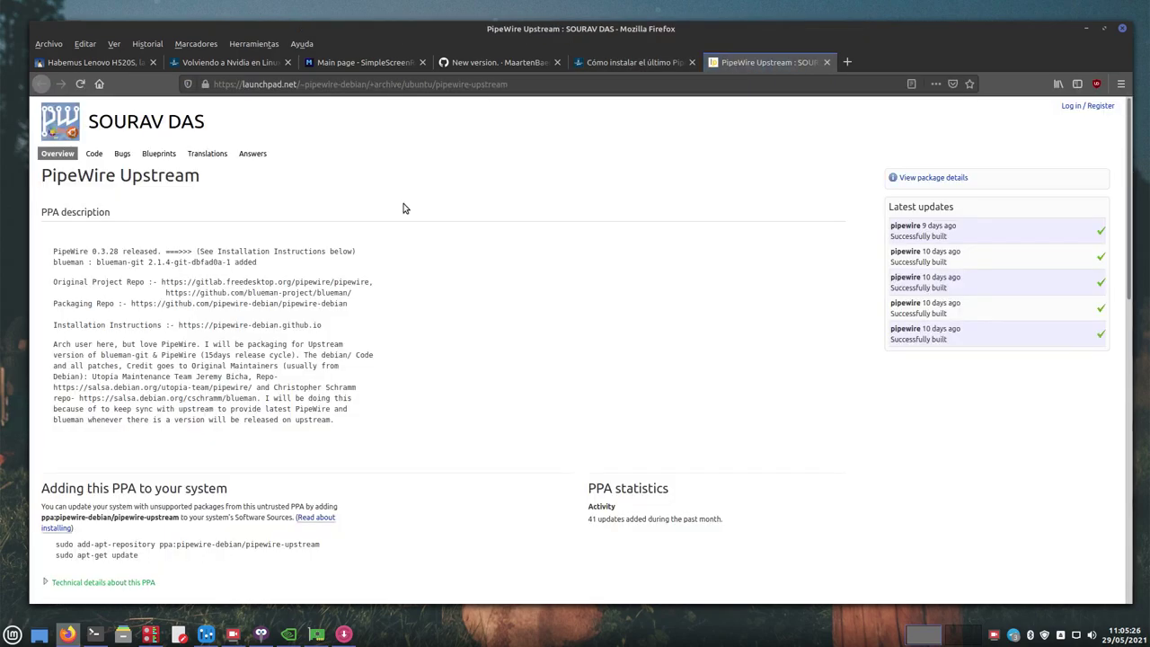
scroll(403, 209, "down", 5)
scroll(403, 209, "up", 5)
scroll(367, 273, "down", 5)
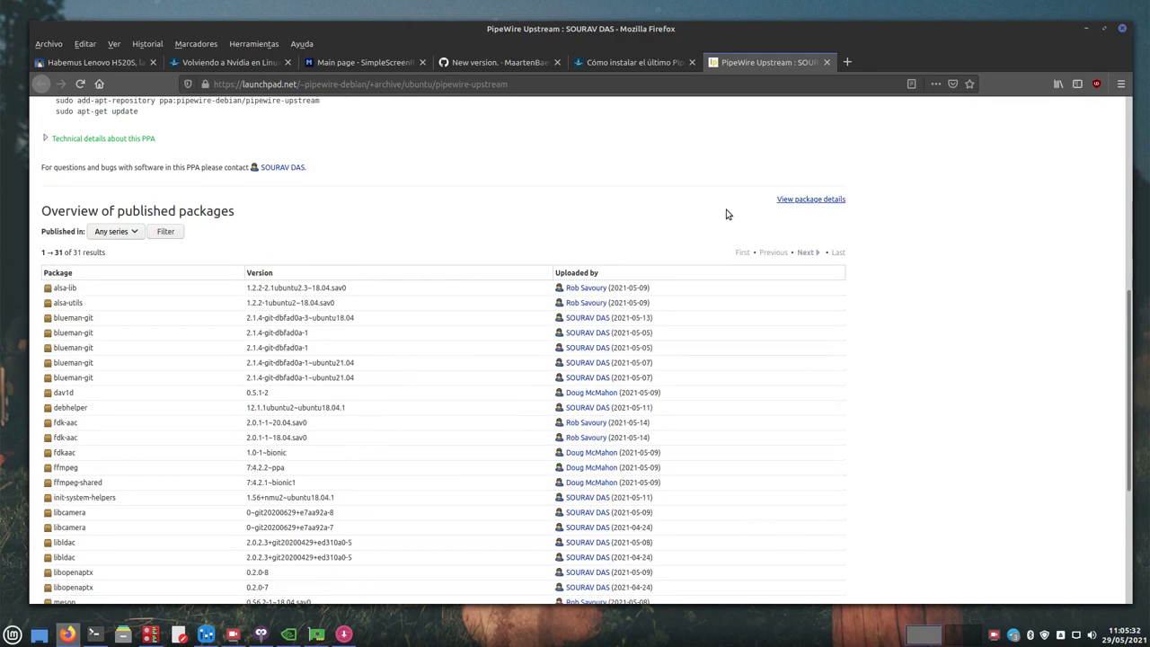
left_click(826, 62)
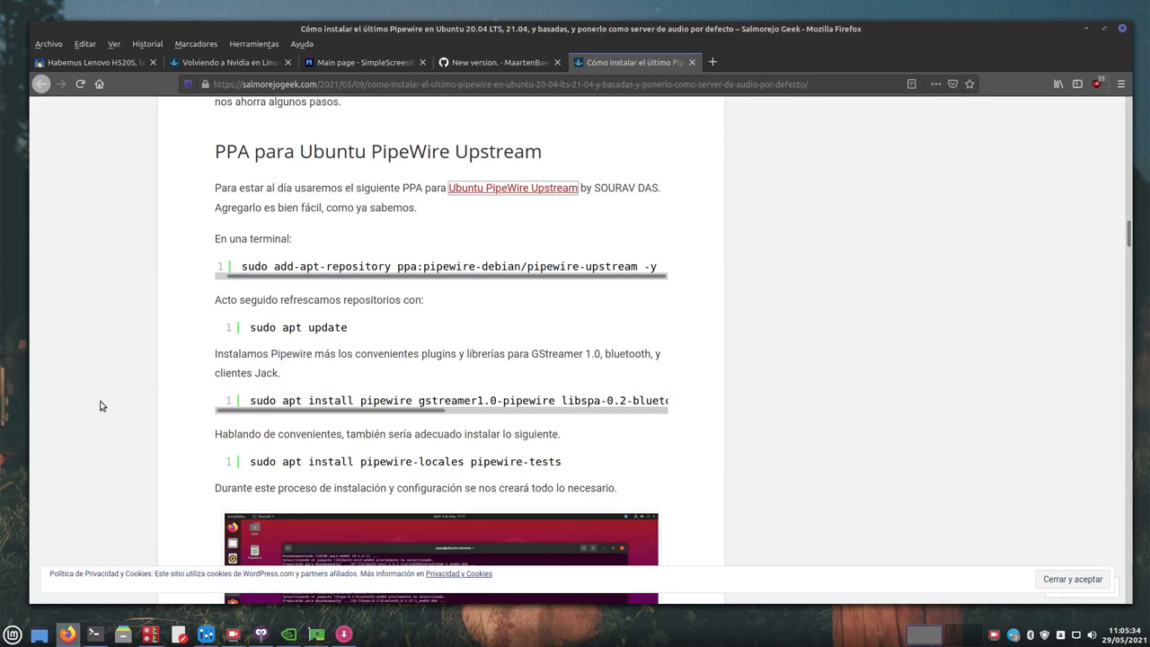
Step: Reveal the rest of the long Pipewire install command and highlight "pipewire-locales pipewire-tests" in the command below it
scroll(104, 401, "down", 1)
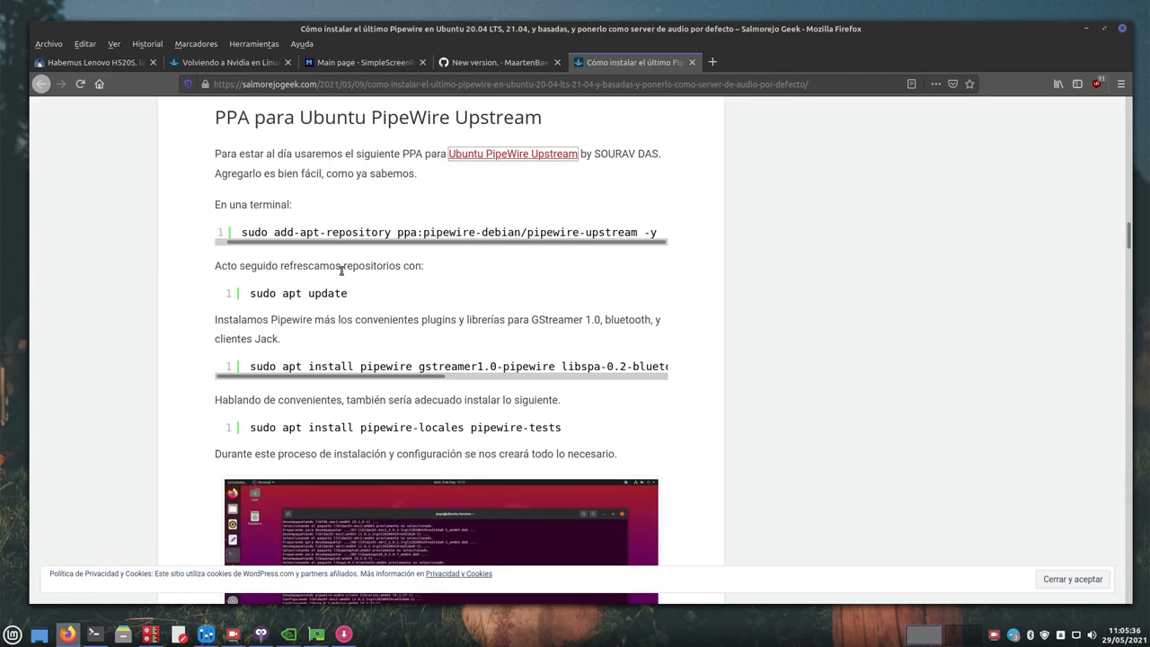
left_click_drag(367, 381, 357, 429)
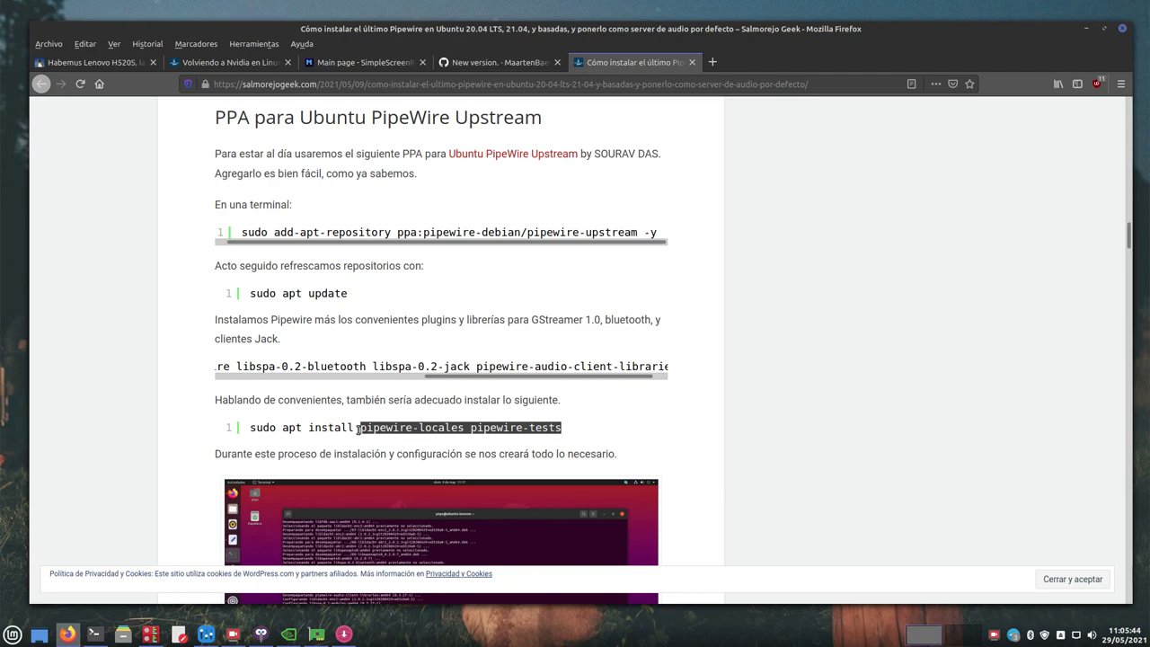
left_click(85, 409)
Step: Review the article's sections on disabling Pulseaudio, configuring Carla and optional variations, down to the credits and references
scroll(87, 406, "down", 5)
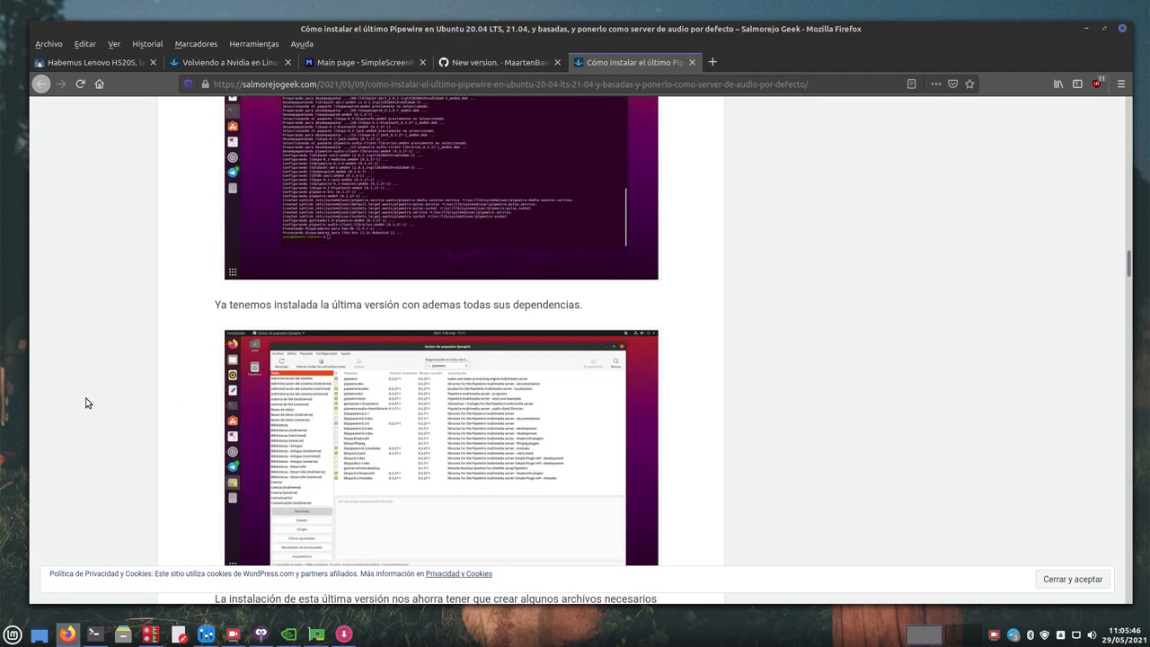
scroll(87, 403, "down", 5)
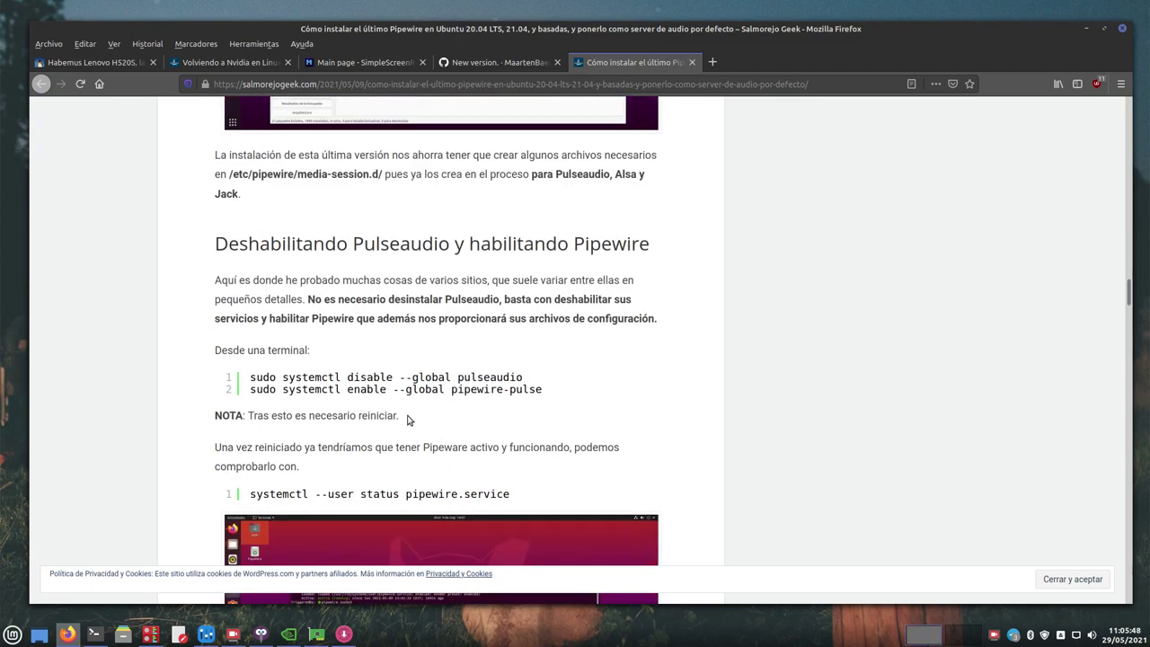
scroll(554, 405, "down", 9)
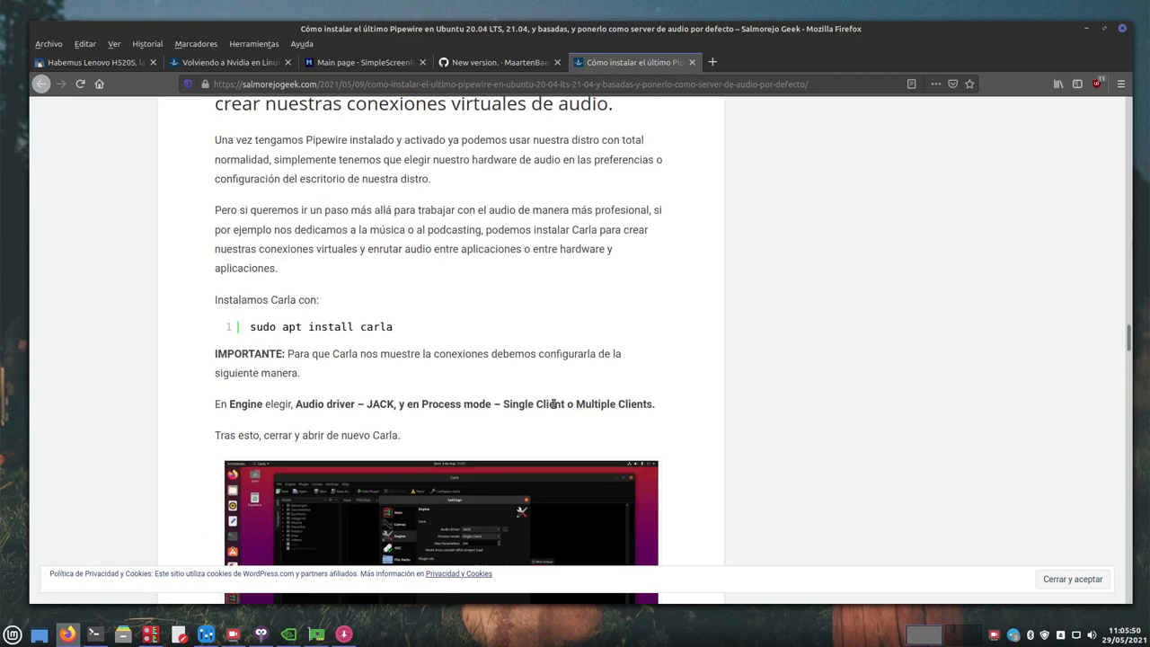
scroll(554, 405, "down", 10)
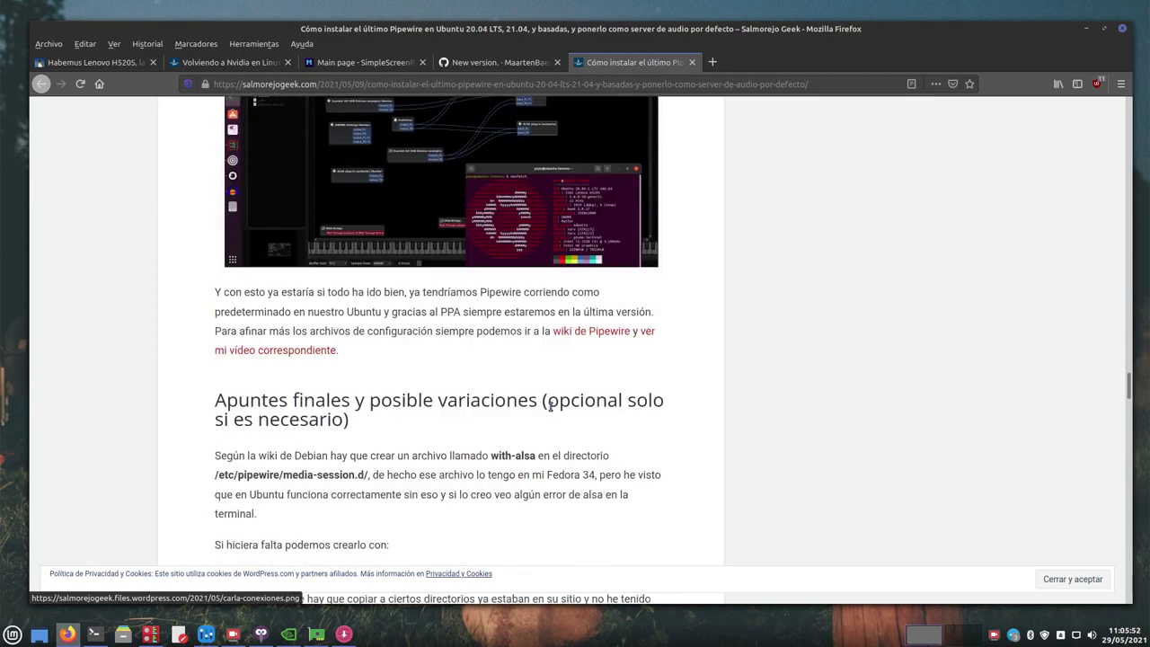
scroll(569, 367, "down", 4)
scroll(593, 357, "up", 3)
scroll(581, 371, "down", 3)
scroll(581, 371, "down", 5)
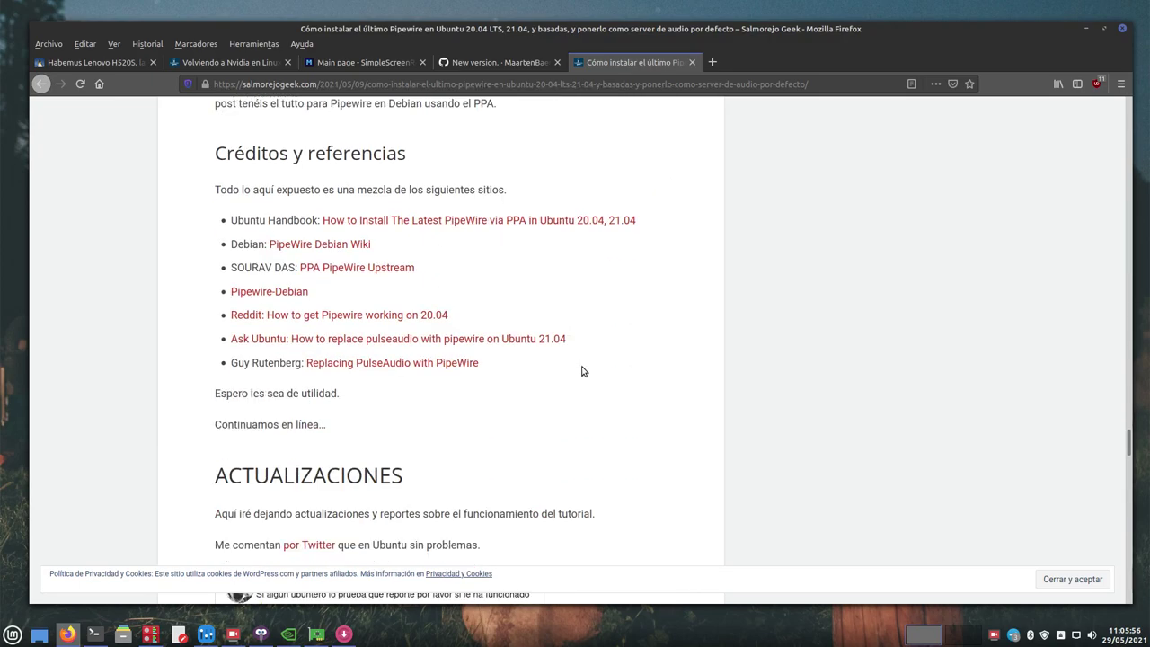
Step: Open the PipeWire Debian Wiki from the references, review its instructions for replacing PulseAudio, and close its tab
left_click(302, 249)
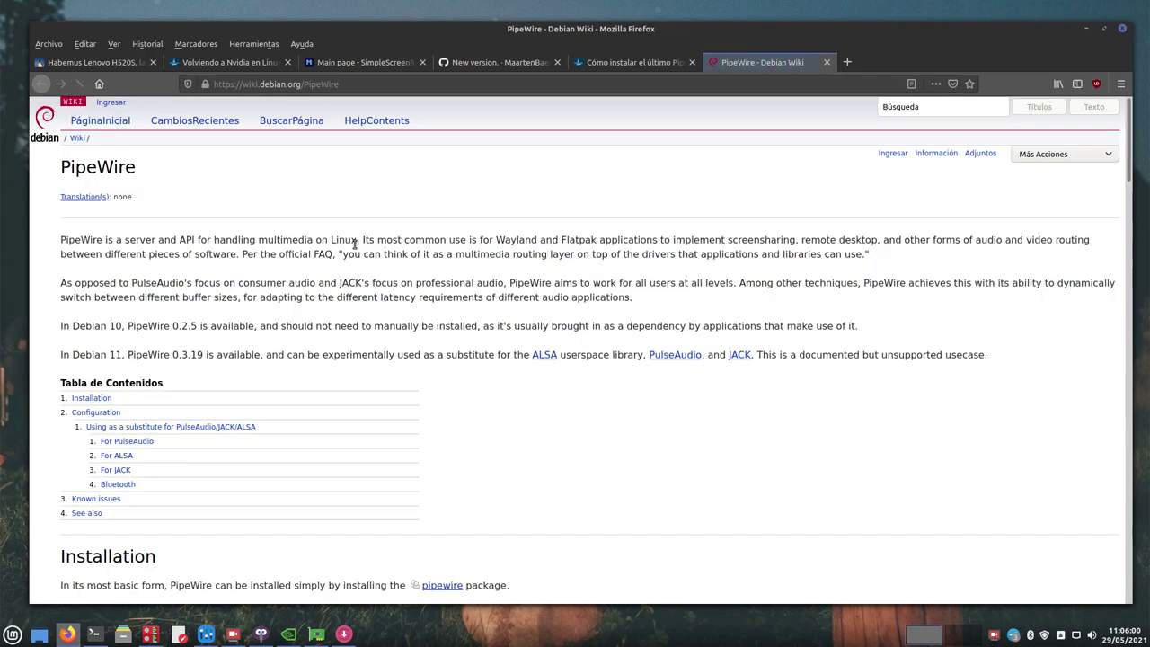
scroll(366, 322, "down", 7)
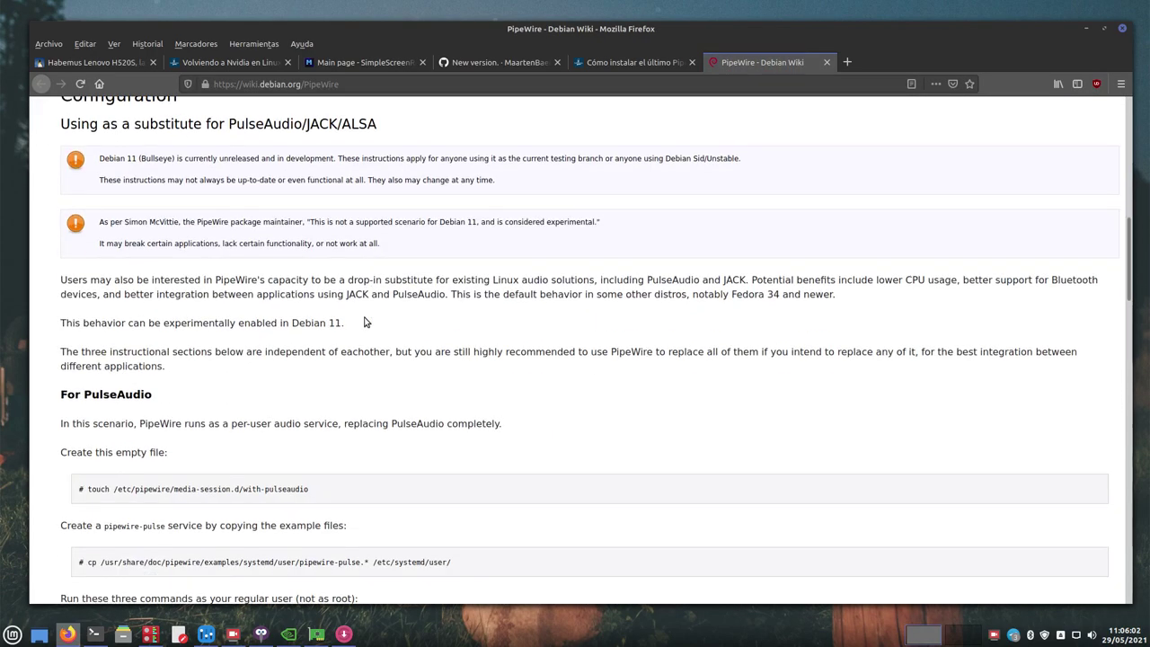
scroll(195, 236, "up", 3)
scroll(208, 237, "down", 8)
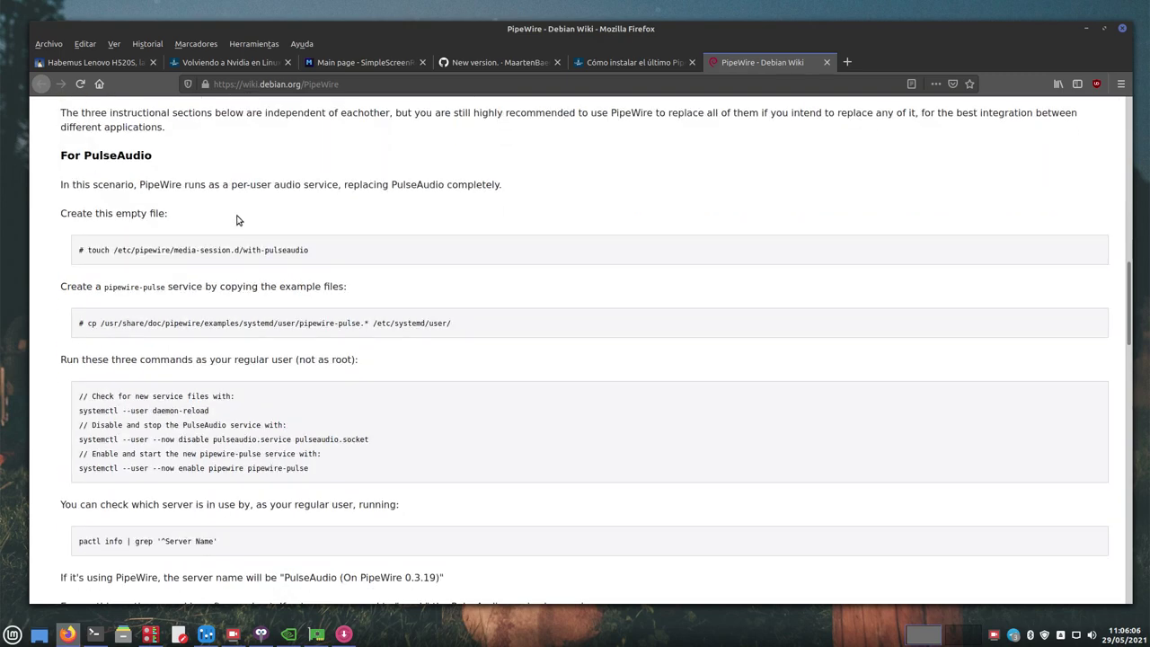
scroll(106, 433, "down", 5)
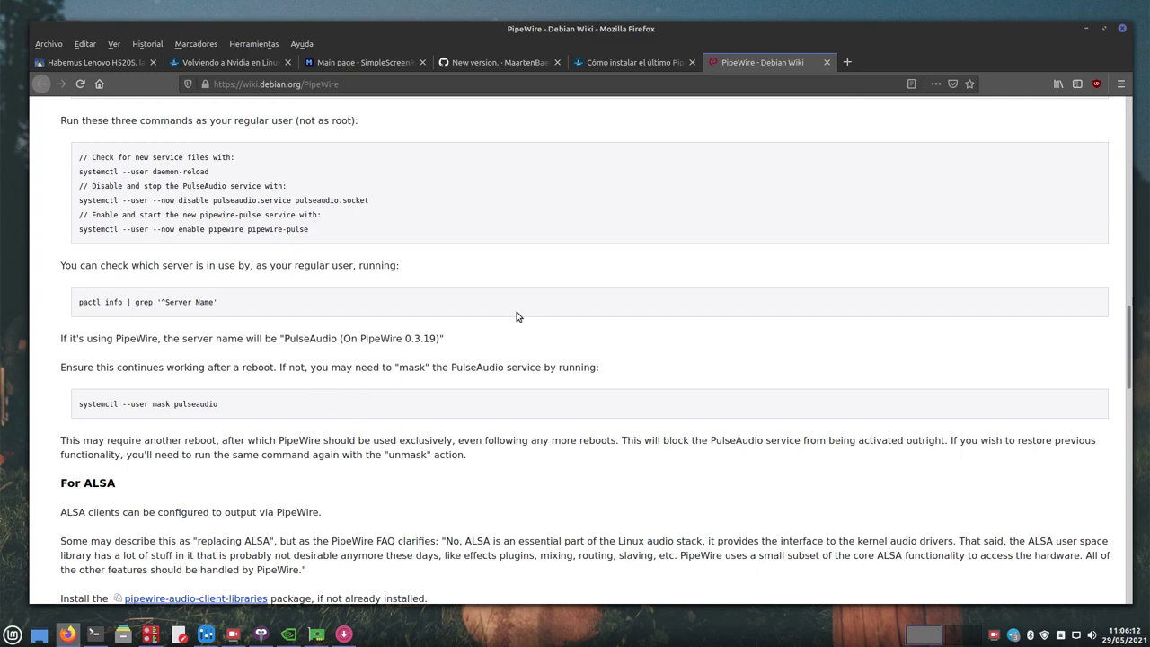
scroll(521, 314, "up", 10)
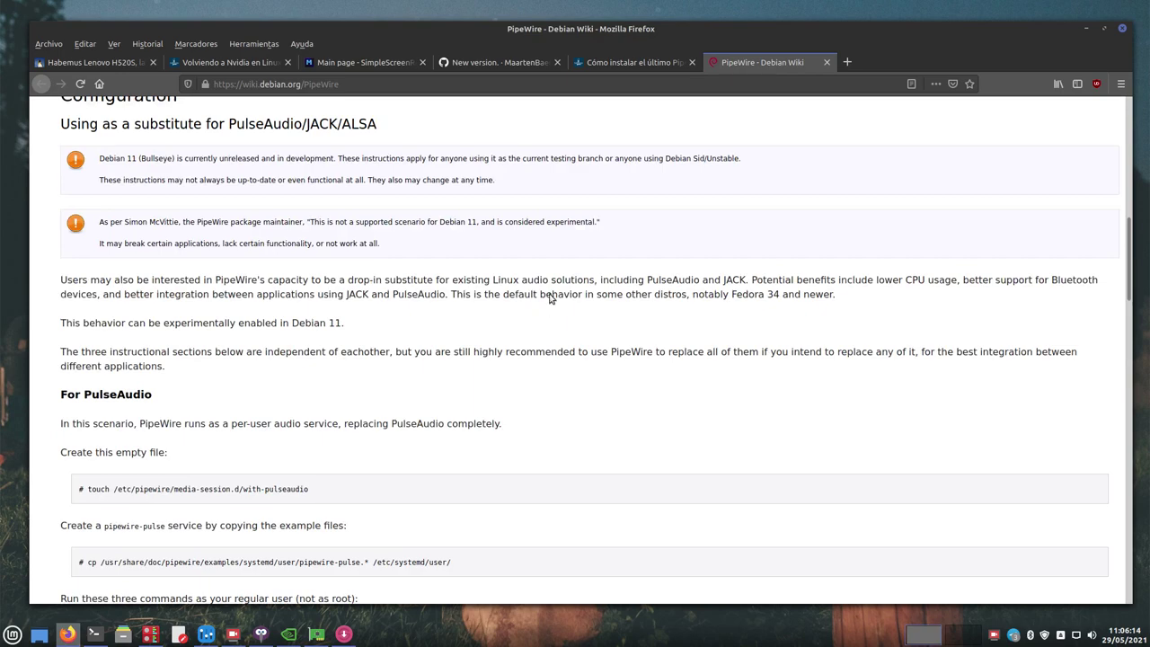
left_click(828, 63)
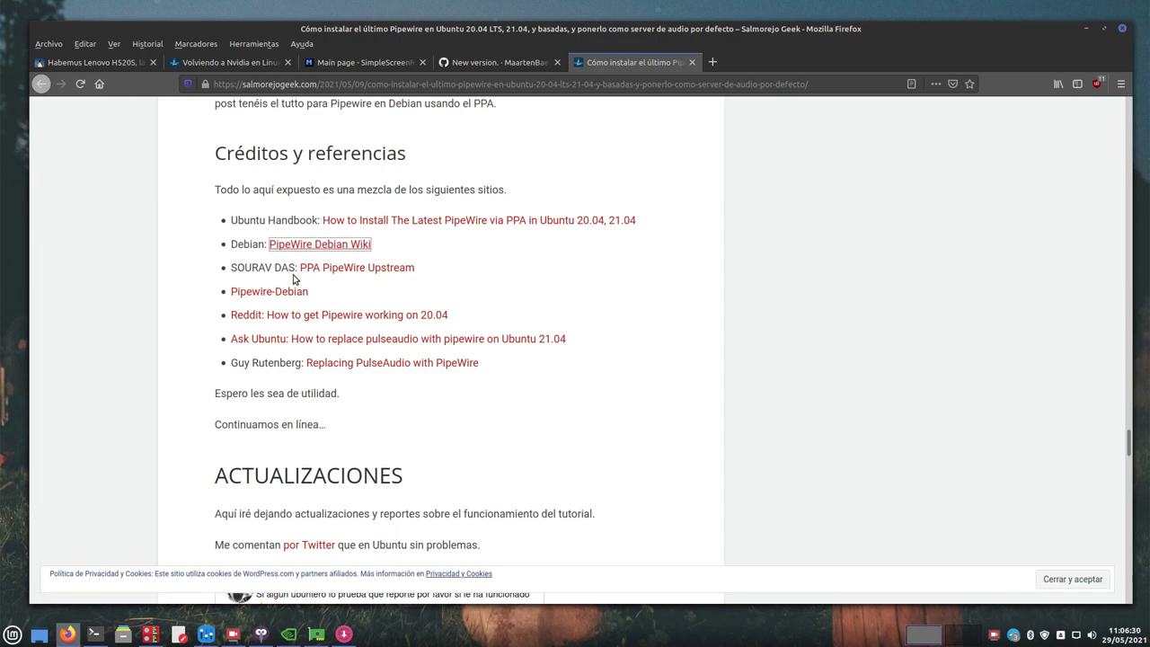
Step: Open the PPA PipeWire Upstream reference in a new tab and return to the article's credits list
left_click(348, 269)
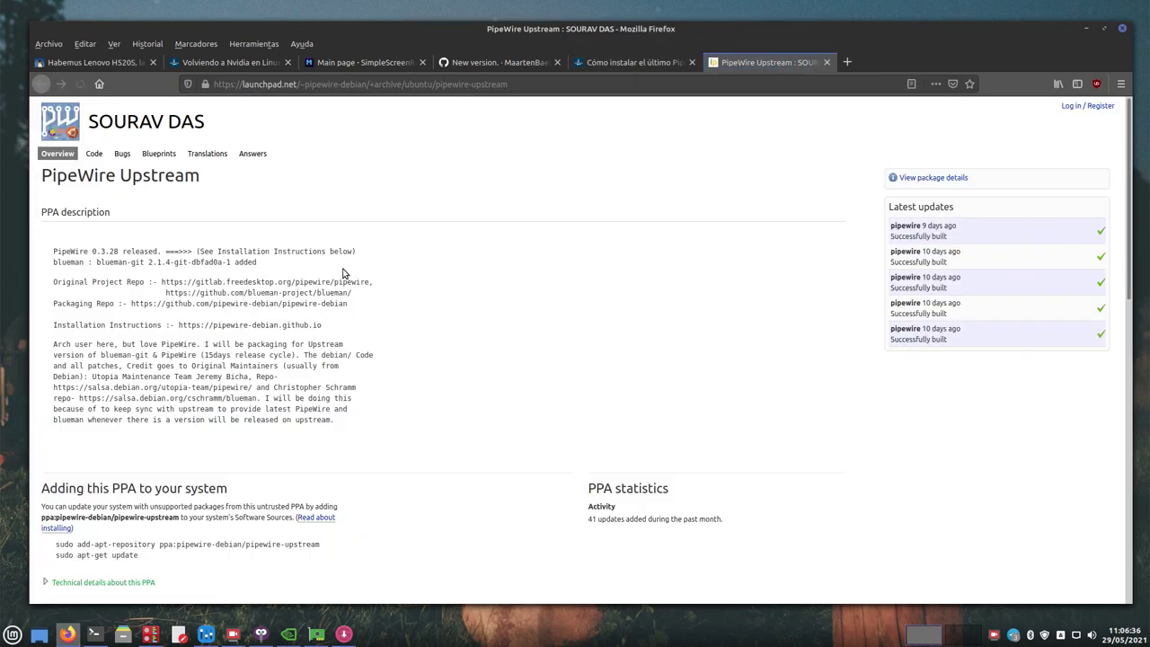
left_click(617, 62)
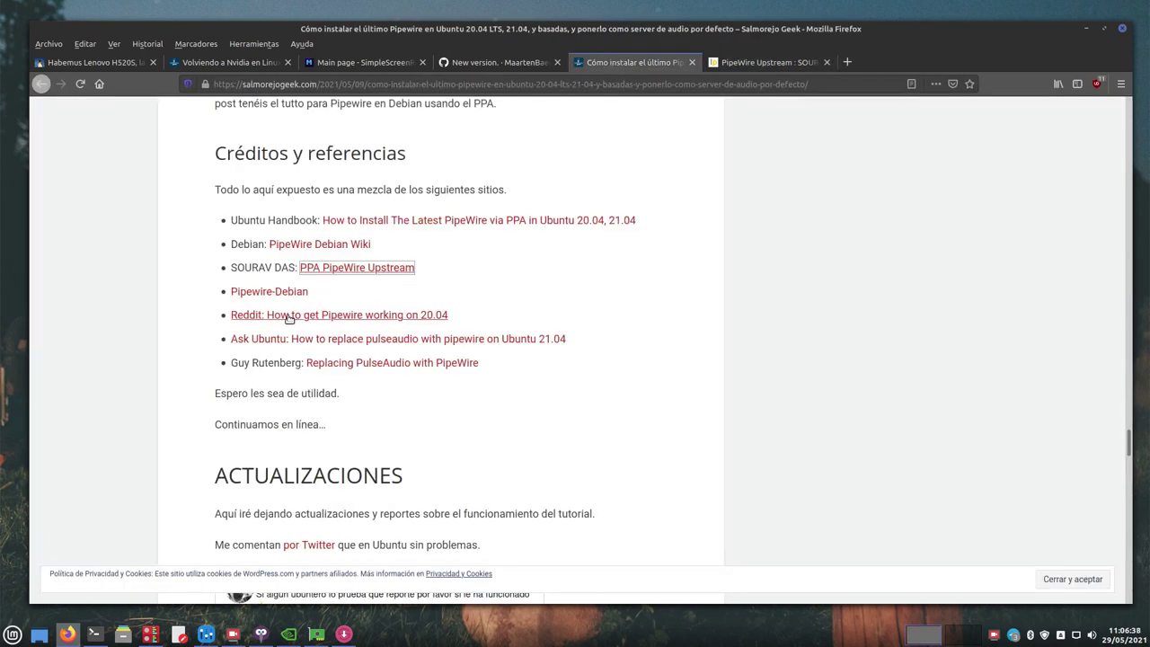
Step: Check the PPA PipeWire Upstream page, close its tab, and open the Pipewire-Debian reference from the article's credits
left_click(774, 63)
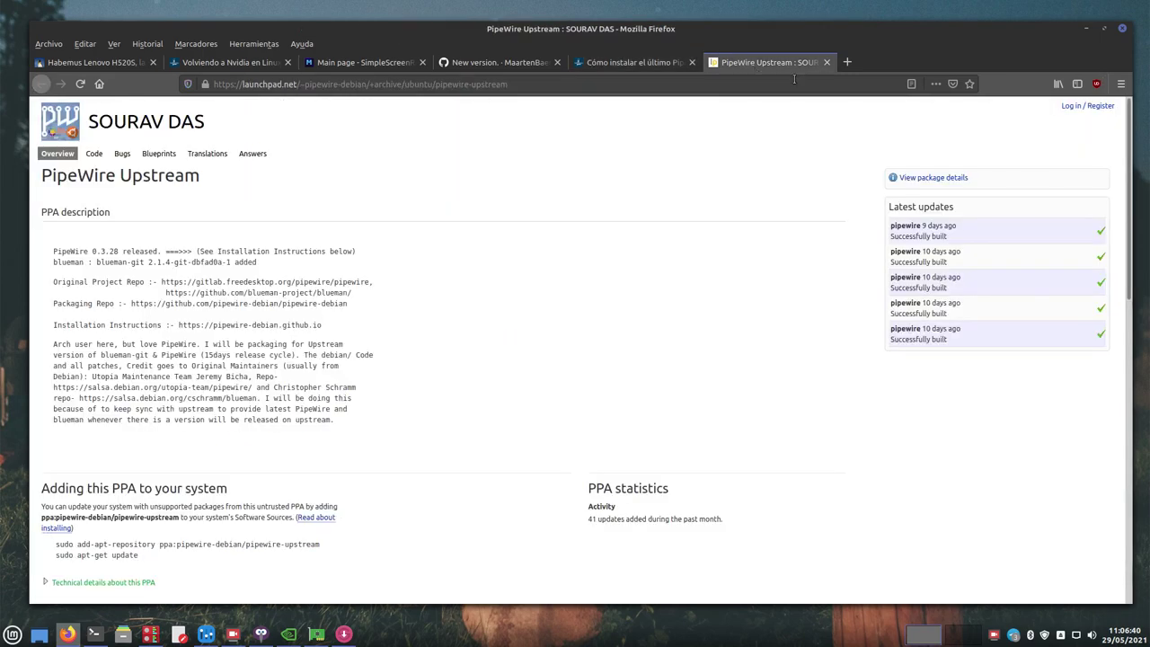
left_click(826, 62)
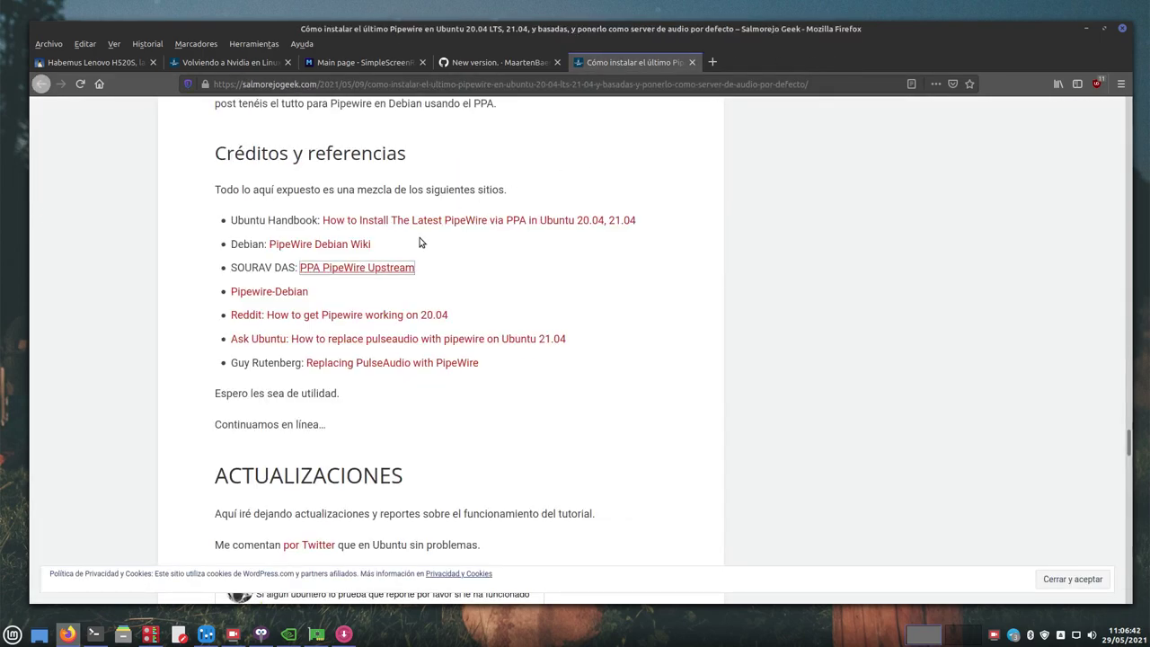
left_click(266, 293)
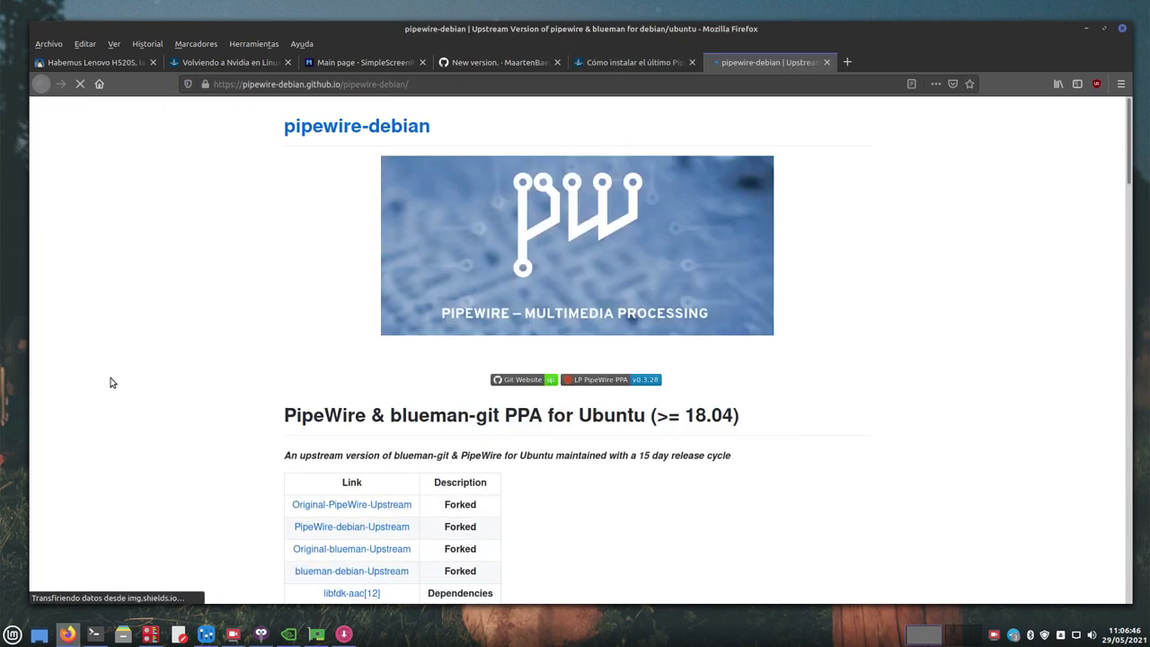
Step: Review the pipewire-debian page's PPA Configuration section, covering the Launchpad and Github PPA commands, and compare it with the article's references
scroll(110, 381, "down", 2)
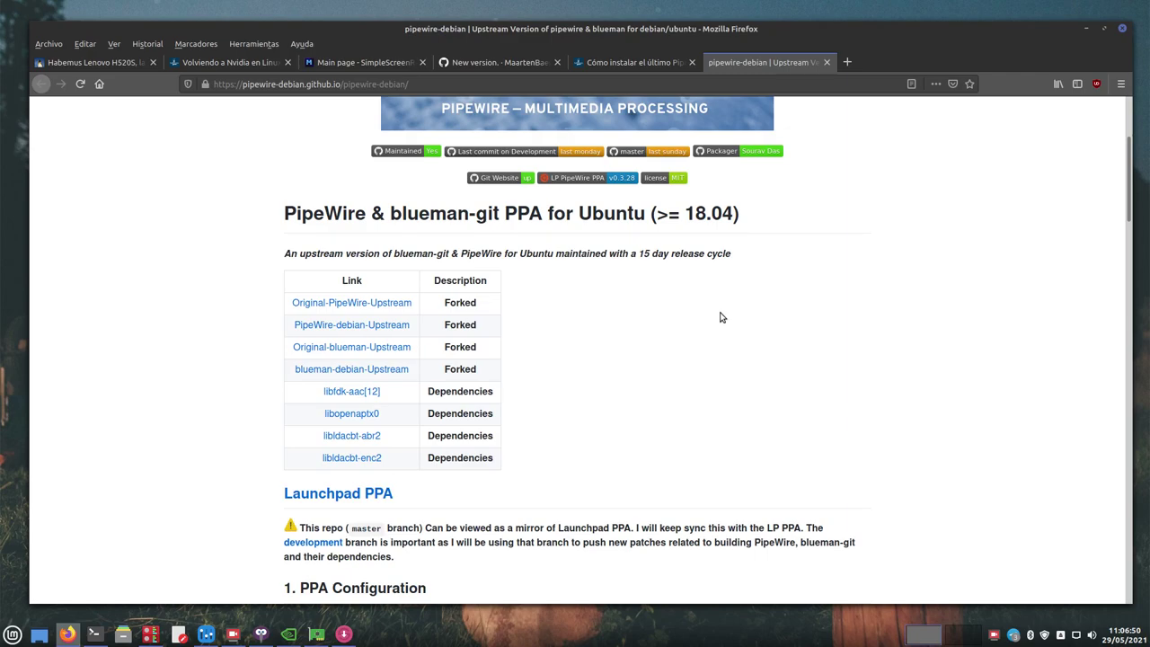
scroll(563, 363, "down", 3)
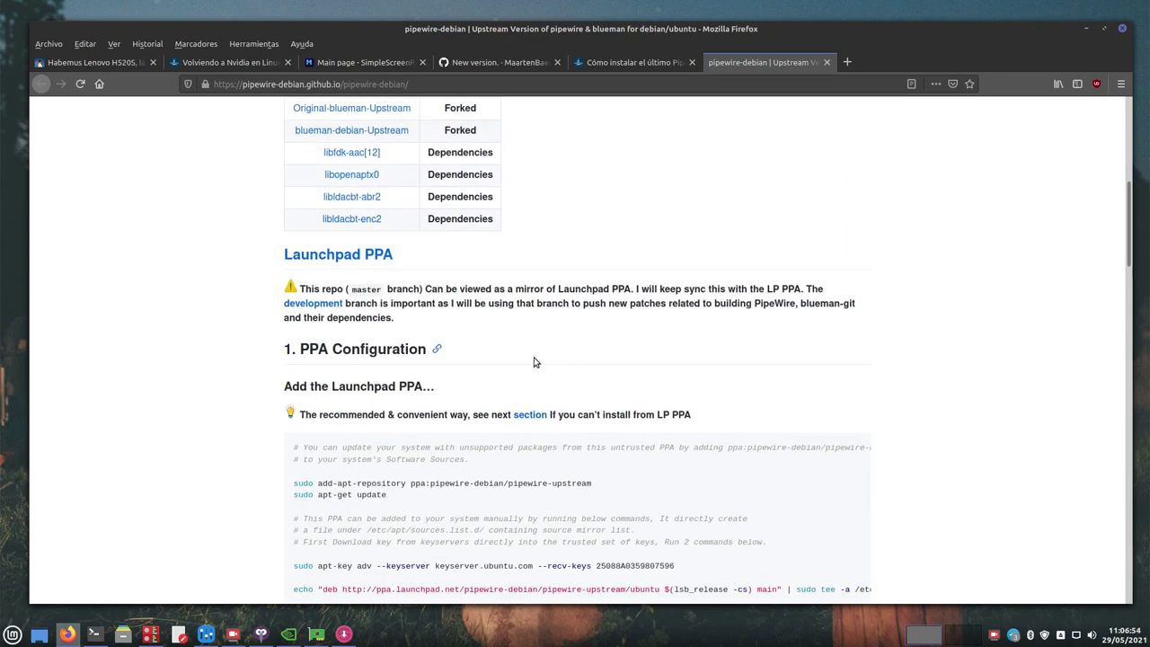
scroll(514, 363, "down", 2)
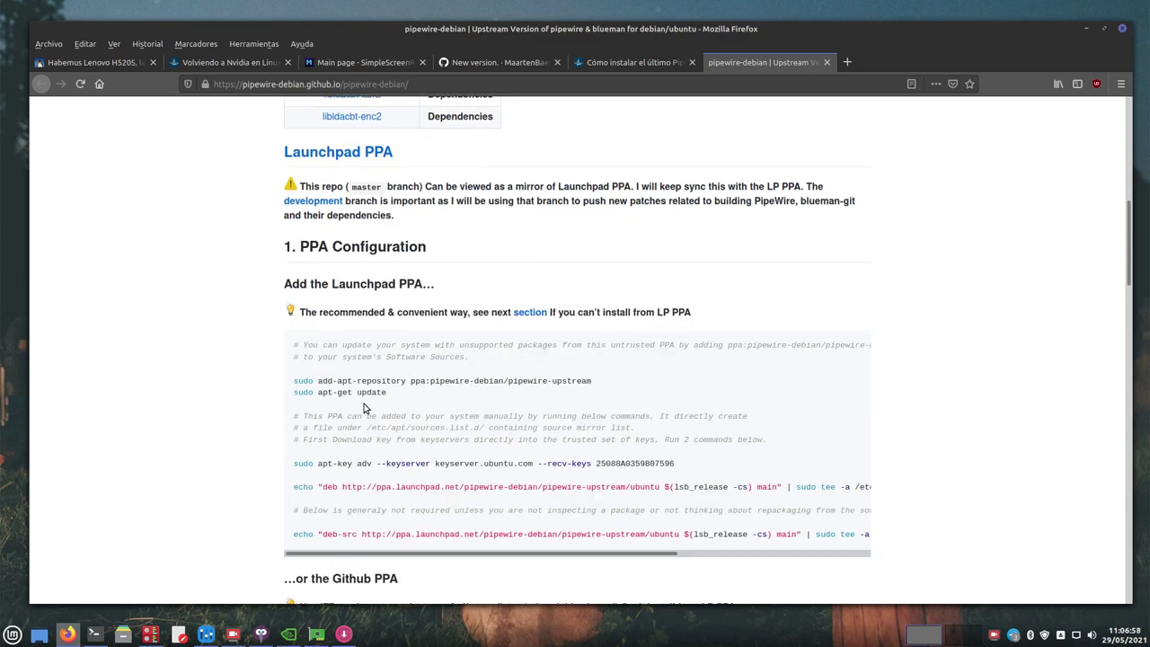
scroll(440, 383, "down", 3)
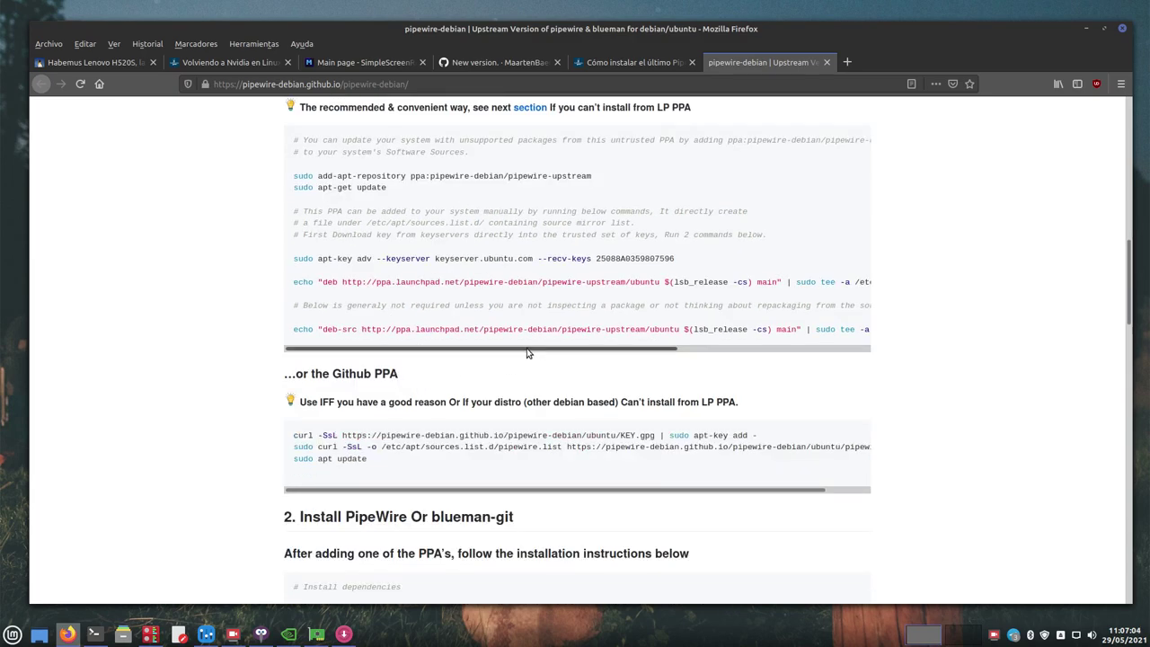
left_click_drag(620, 349, 488, 363)
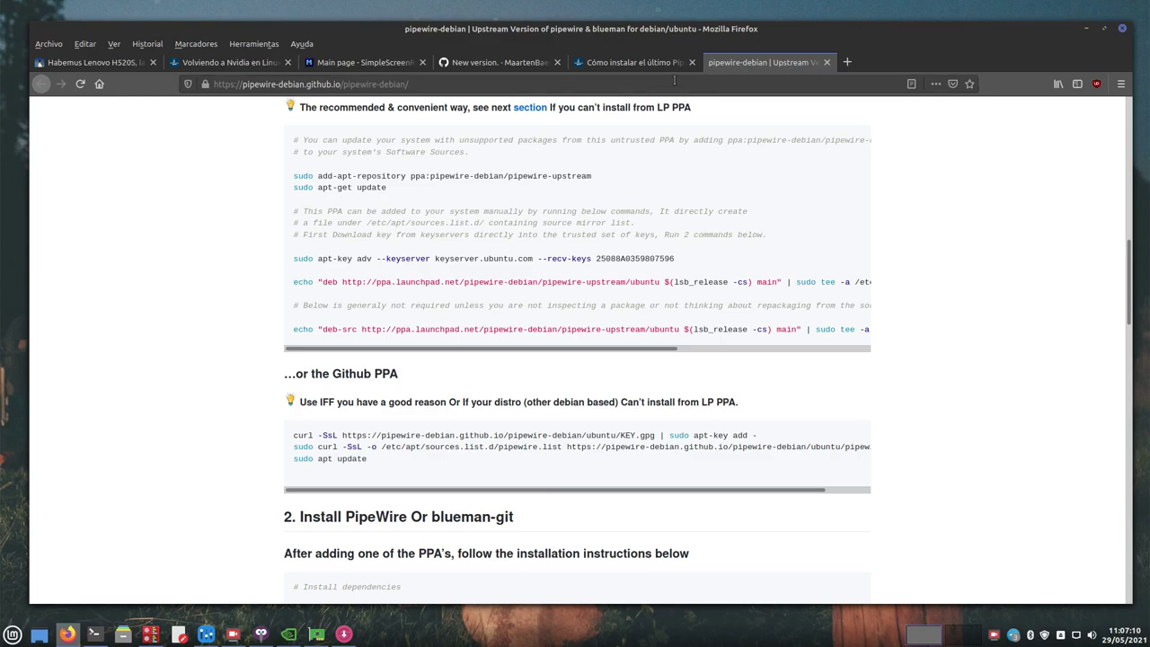
left_click(635, 62)
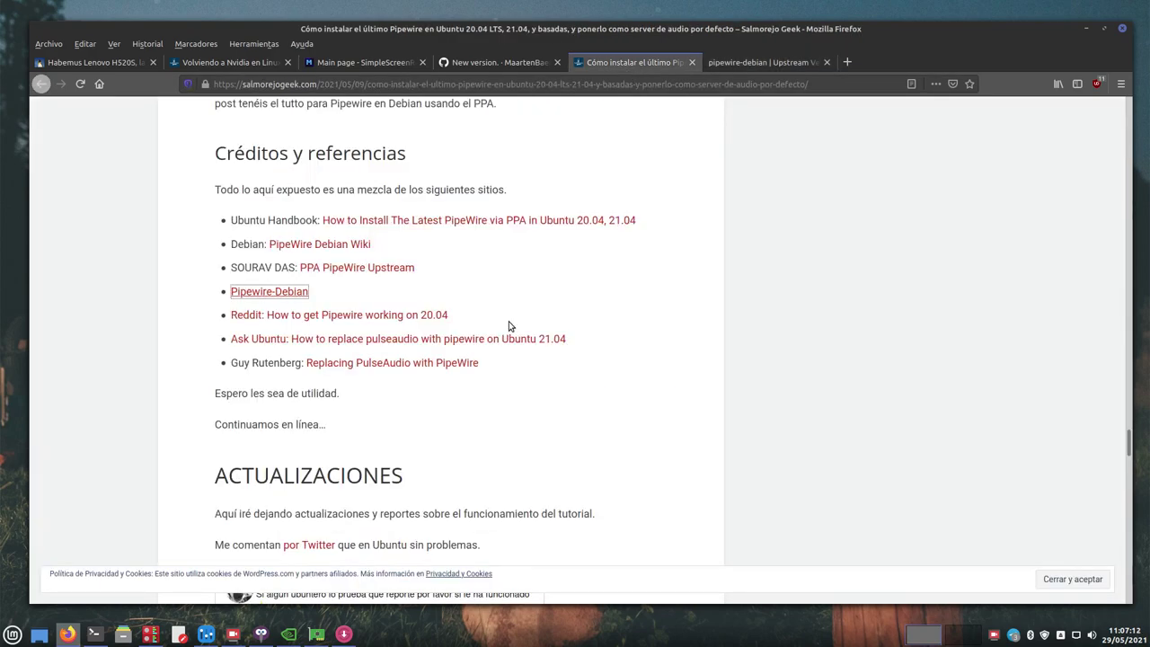
key("ctrl+Tab")
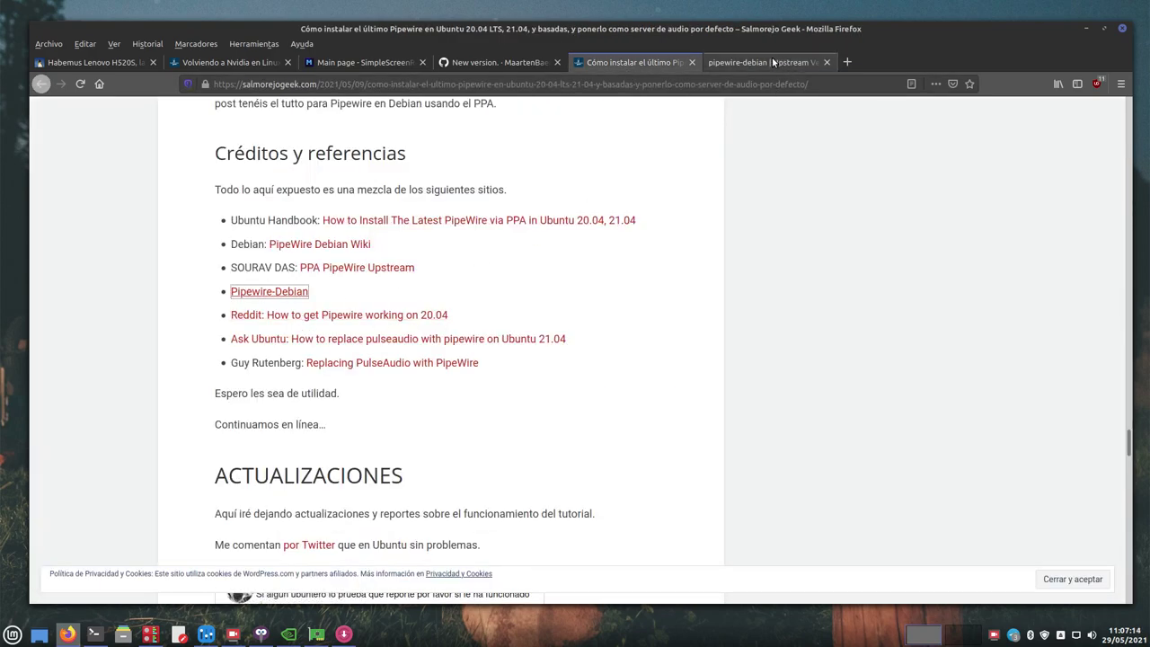
Step: In the install dependencies, highlight the "libfdk-aac1" fallback comment, "libopenaptx0" and "libldacbt-{abr,enc}2" one after another
scroll(369, 371, "down", 4)
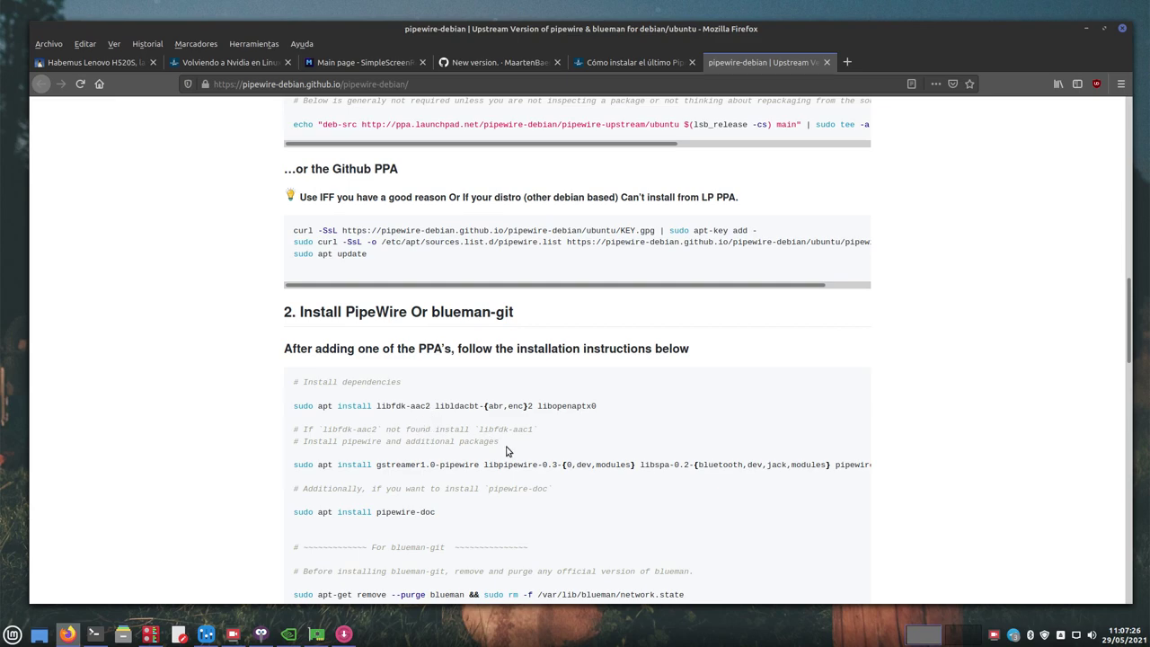
left_click_drag(537, 430, 395, 429)
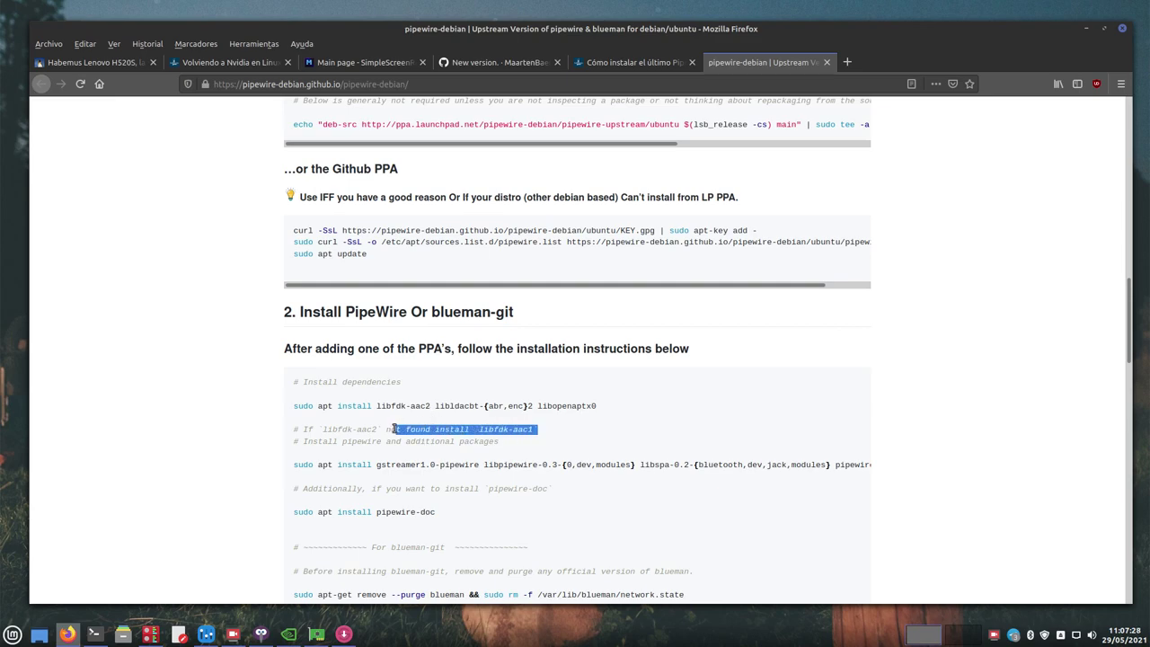
left_click(540, 434)
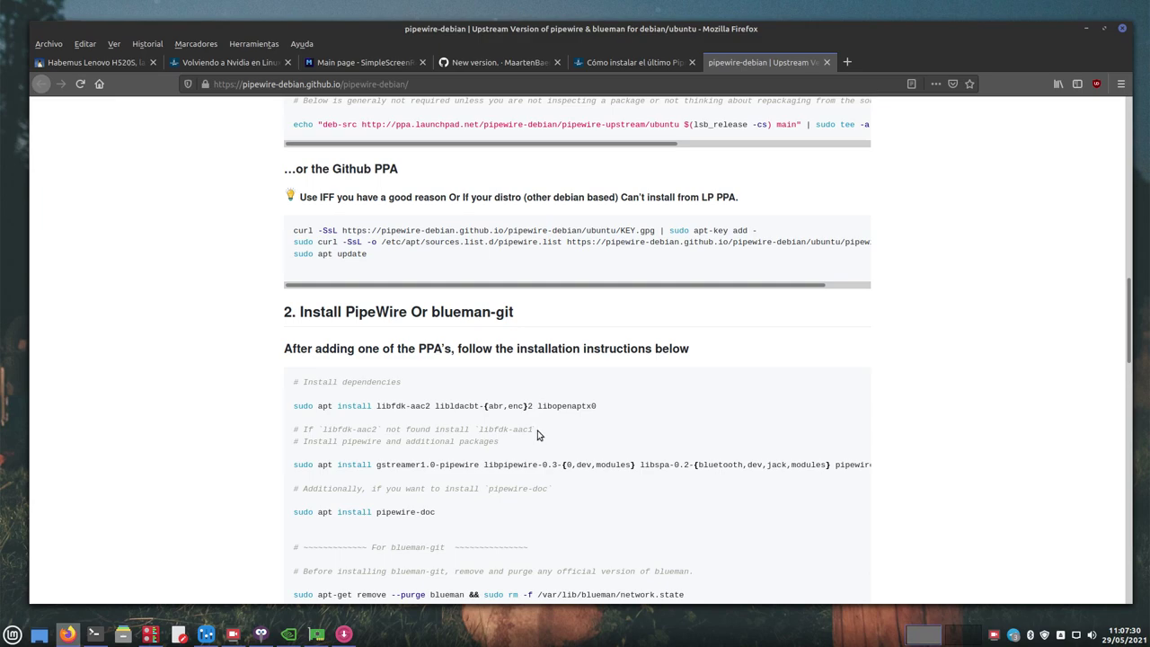
left_click_drag(599, 406, 537, 406)
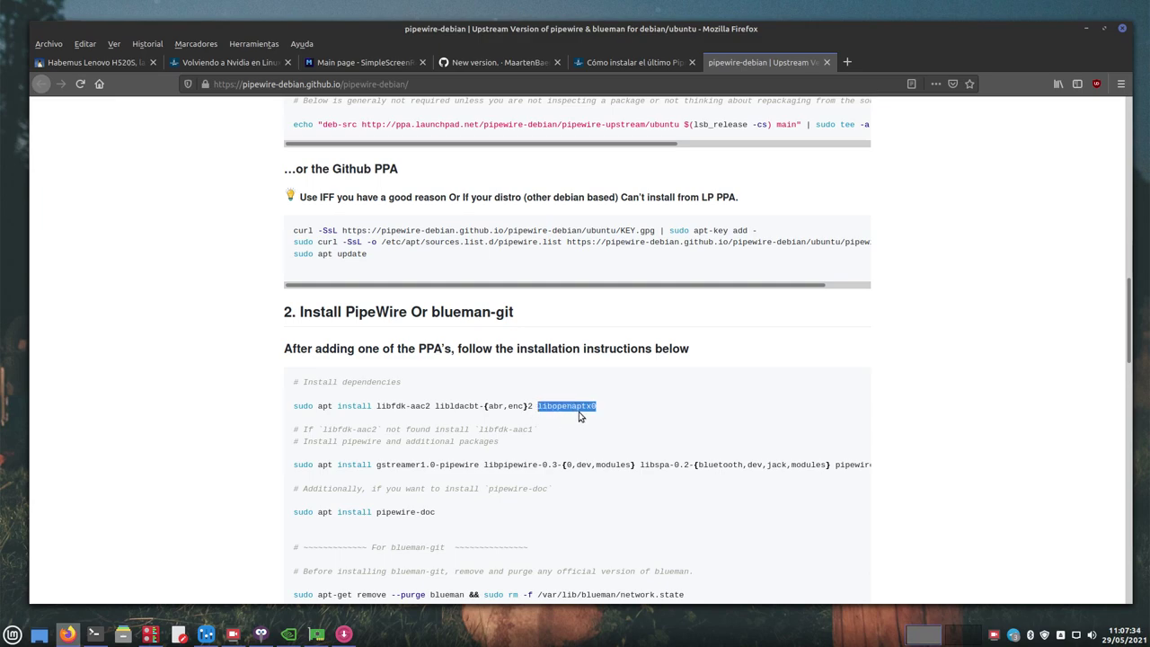
left_click(609, 400)
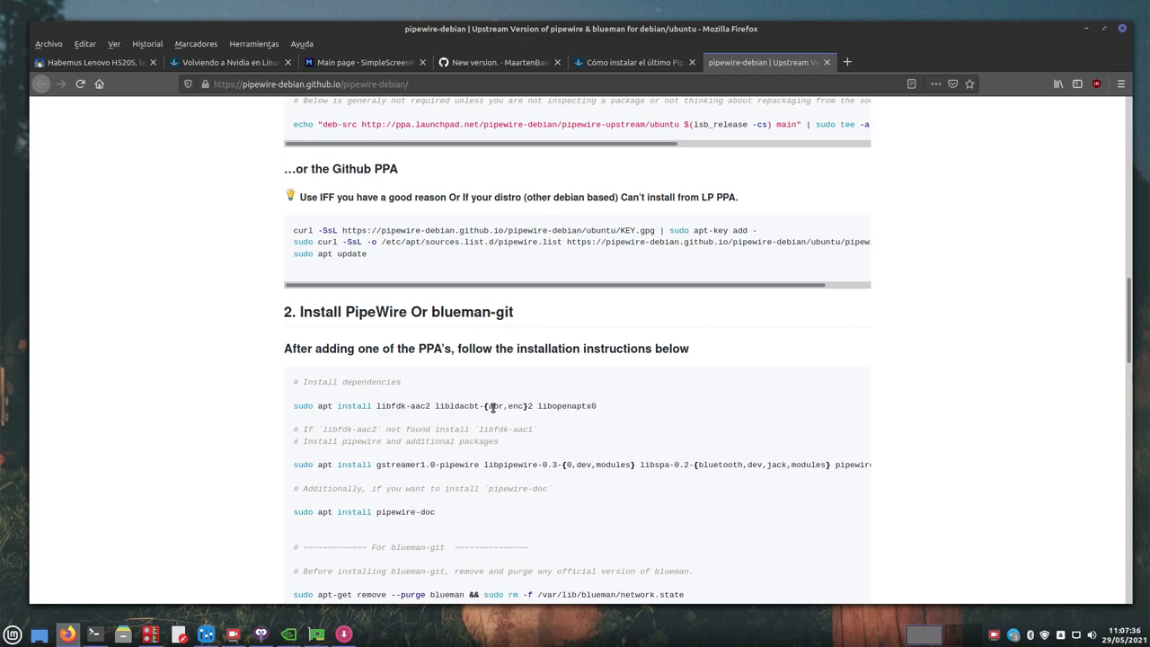
left_click_drag(532, 404, 433, 405)
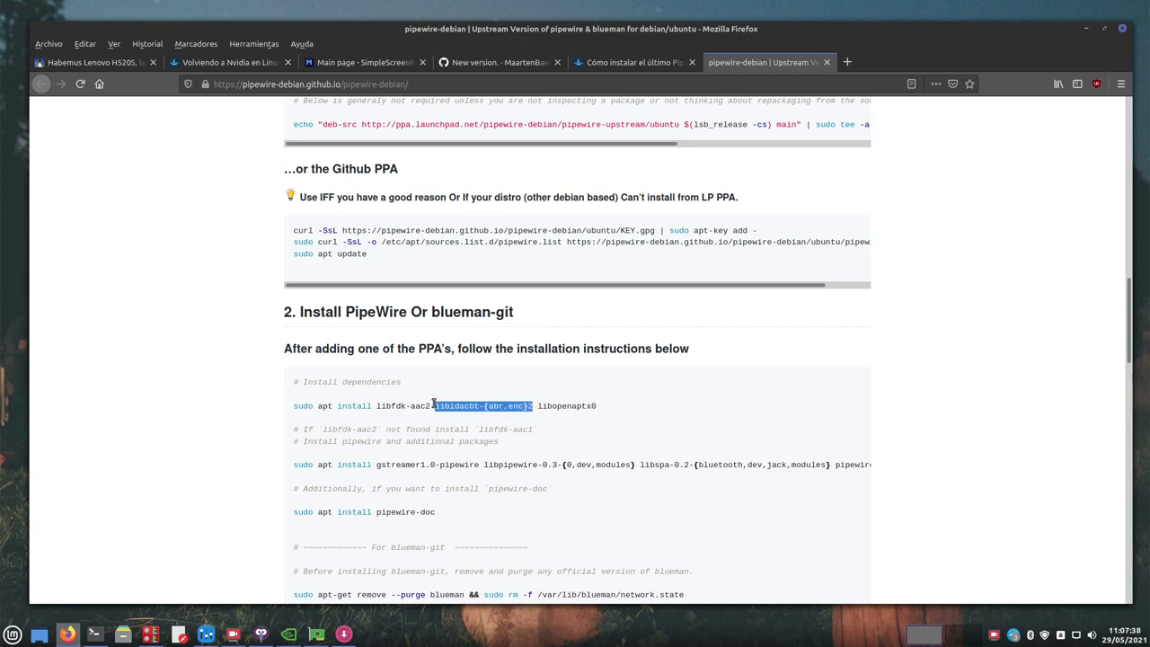
left_click(467, 387)
Step: Reveal the rest of the long pipewire install command and highlight its package list up to "audio-client-libraries"
scroll(564, 443, "down", 3)
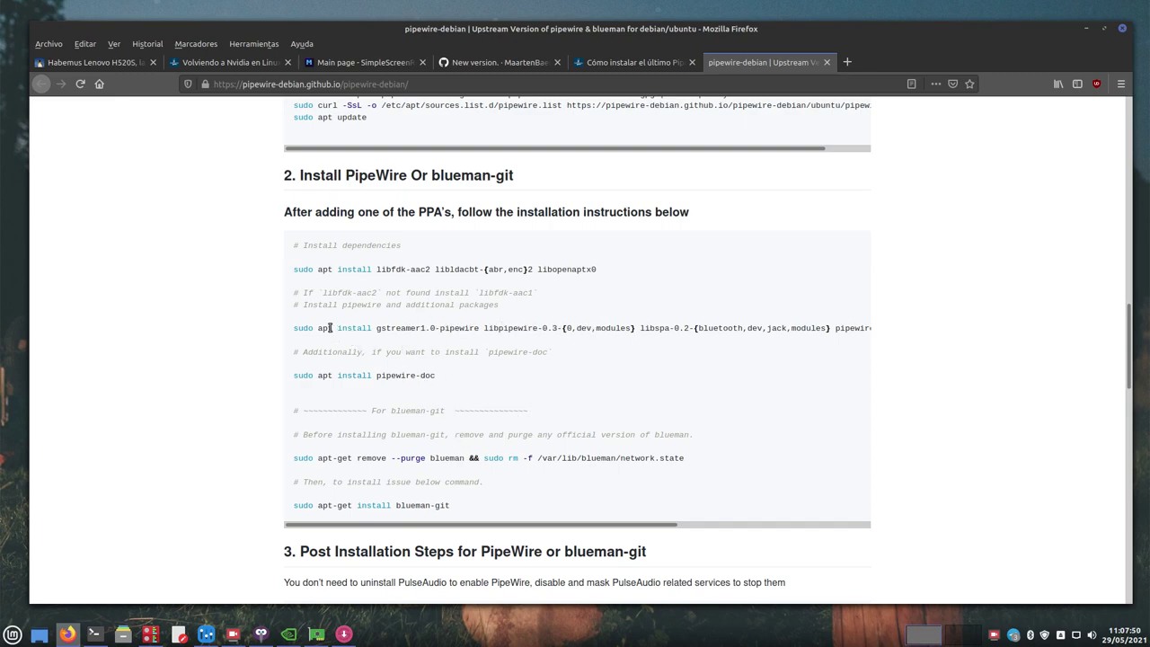
left_click_drag(624, 521, 902, 503)
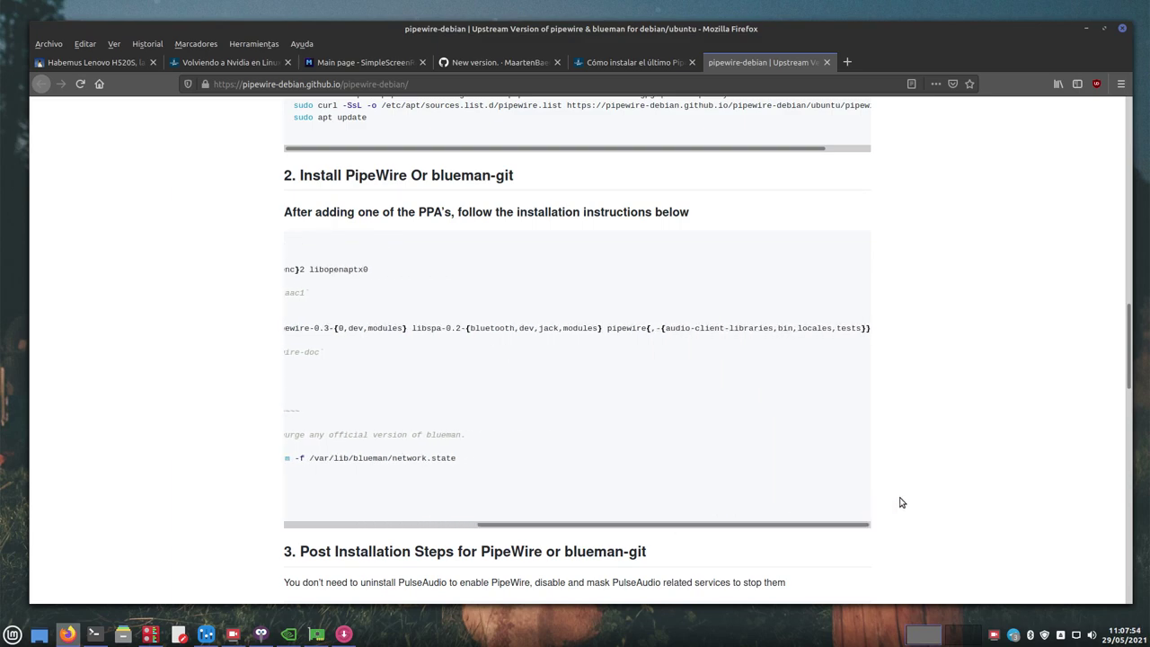
left_click(634, 61)
left_click(740, 67)
left_click_drag(775, 328, 338, 333)
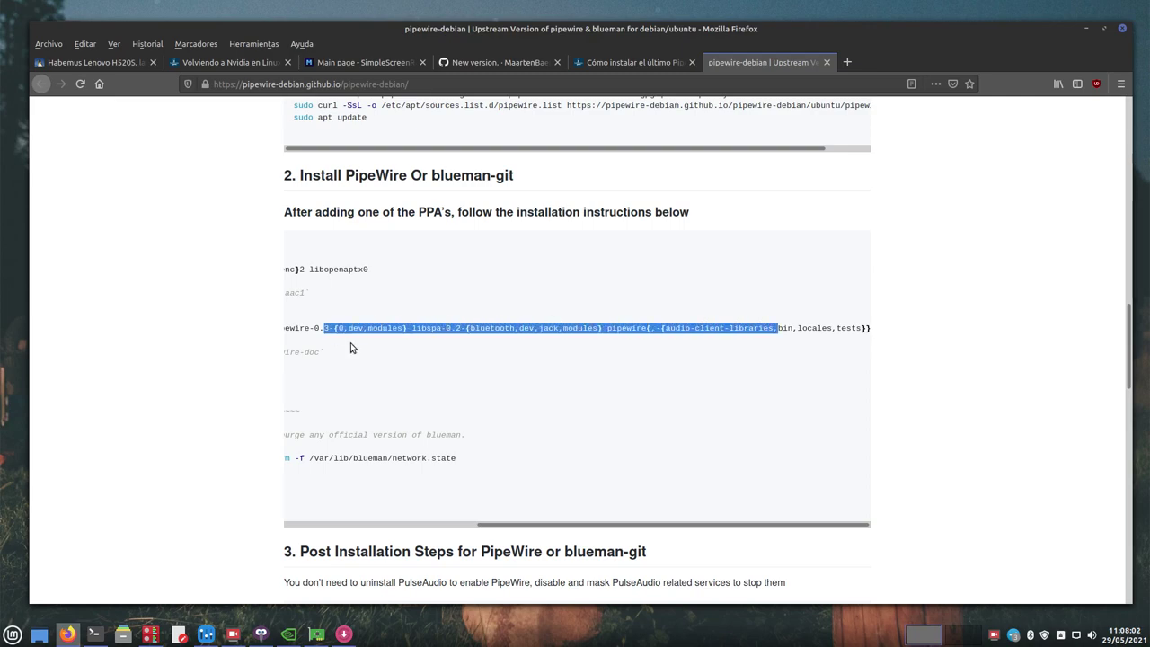
left_click(505, 379)
Step: Return the code block to its start and highlight the optional "pipewire-doc" package
left_click_drag(532, 525, 298, 532)
left_click_drag(444, 376, 373, 376)
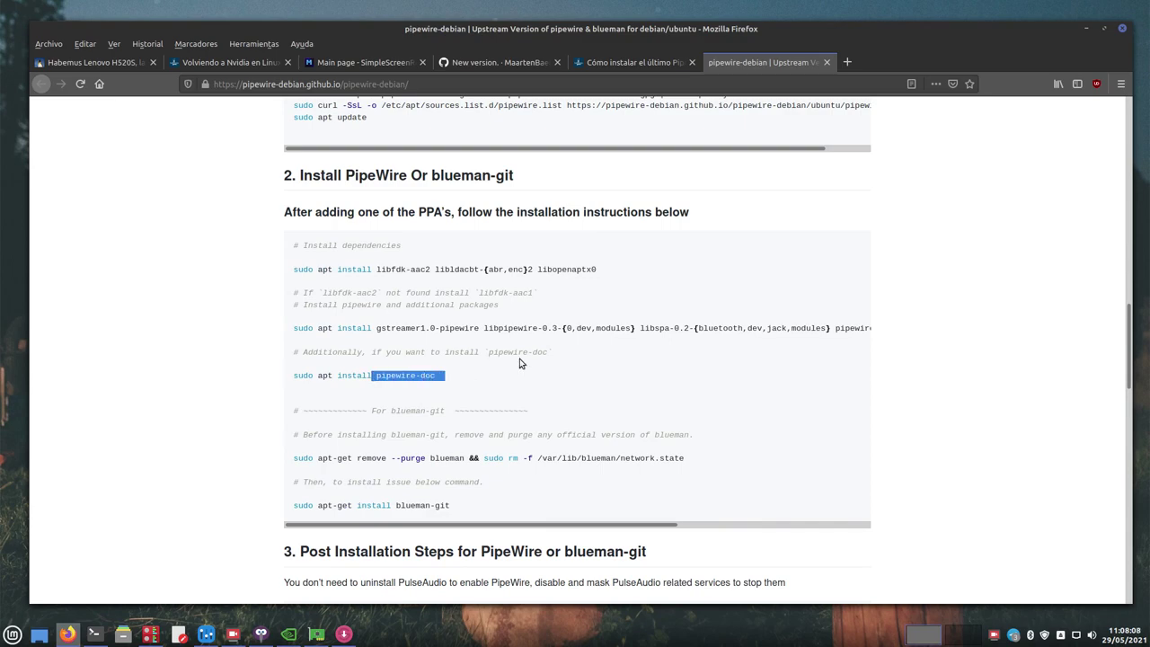
left_click(724, 398)
Step: Review the Post Installation Steps for disabling PulseAudio, the extra Ubuntu 18.04 commands and enabling the PipeWire services
scroll(724, 398, "down", 3)
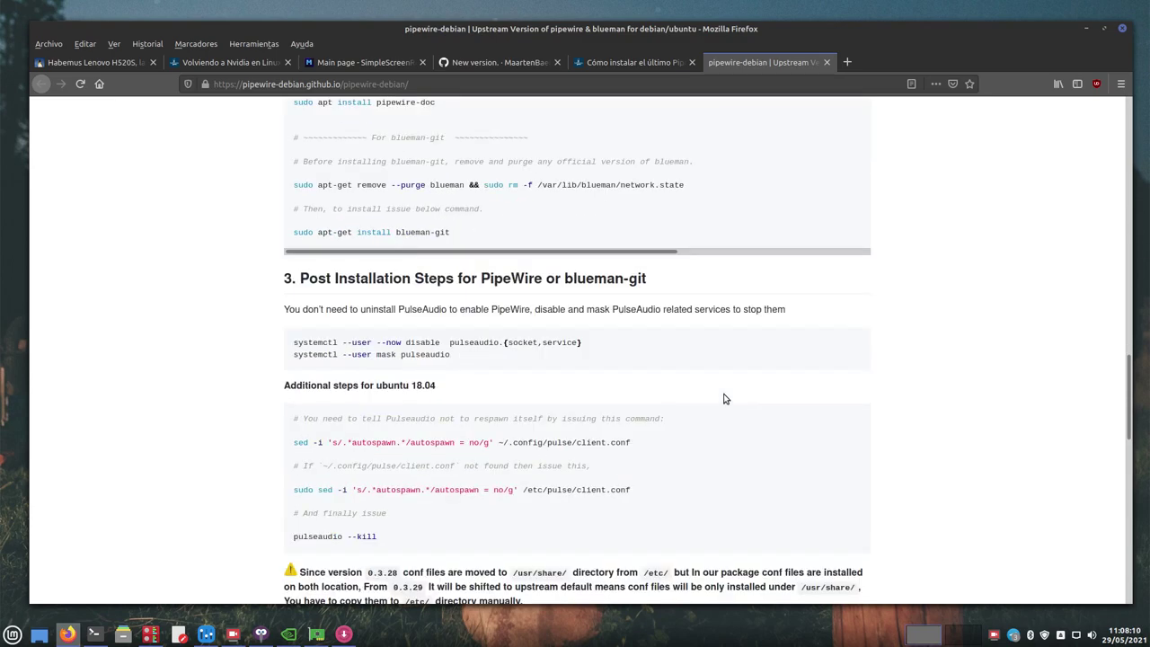
scroll(724, 397, "down", 3)
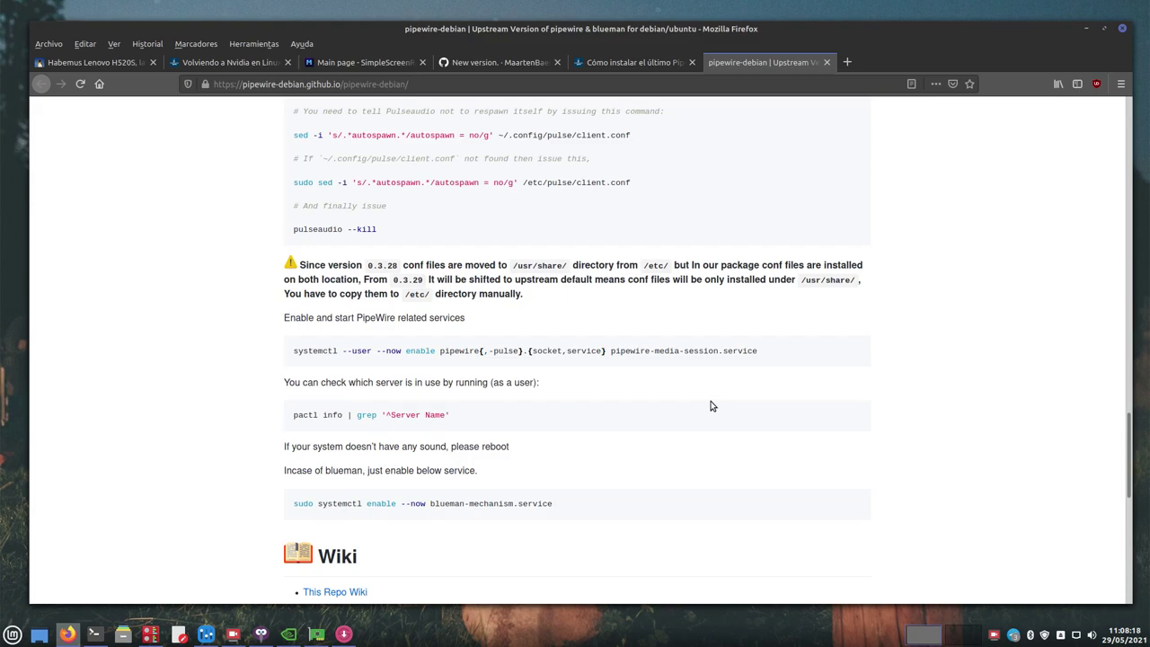
scroll(665, 404, "up", 2)
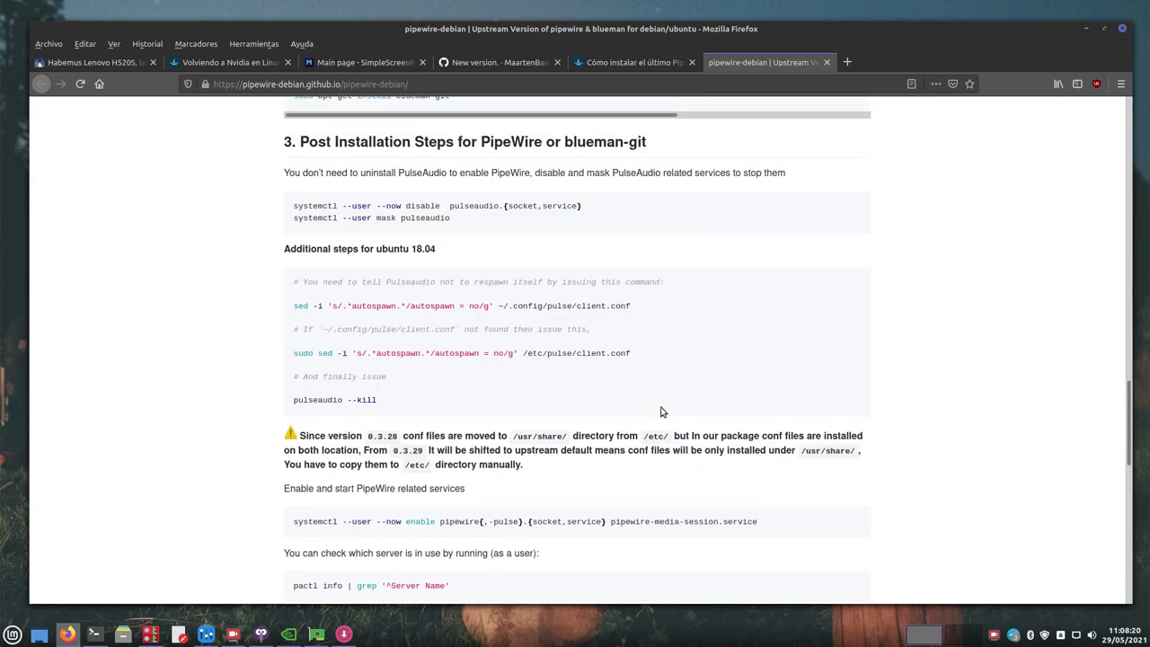
scroll(620, 345, "down", 2)
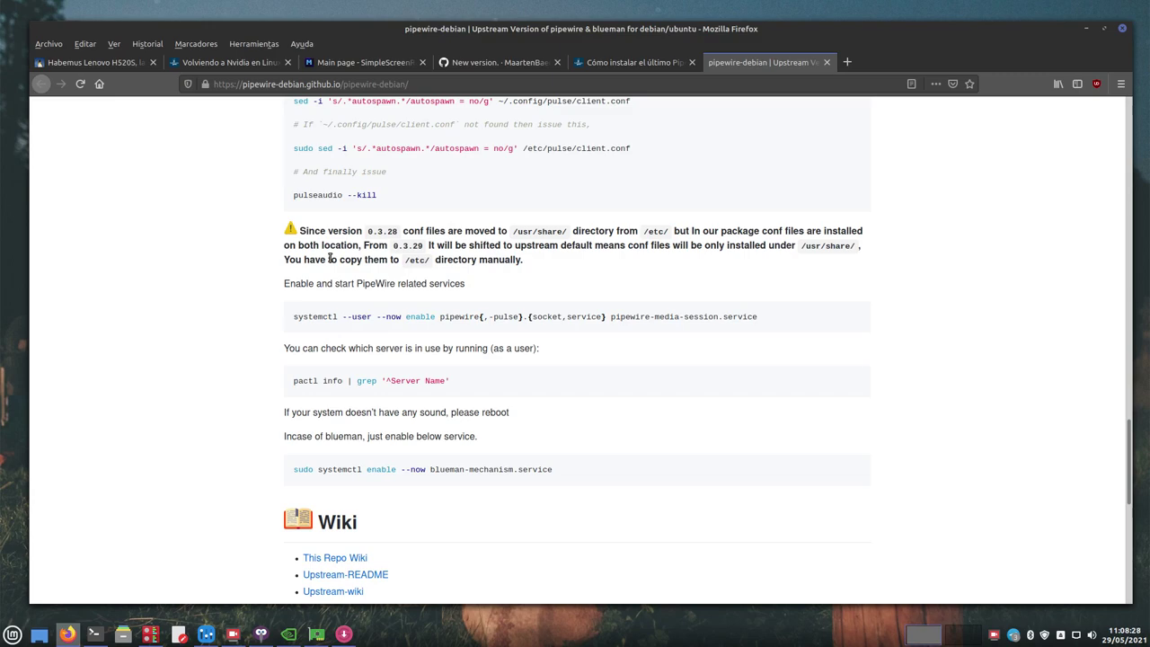
Step: In the warning about moved conf files, highlight the version number 0.3.28 and the "/usr/share/" directory
left_click_drag(395, 230, 338, 232)
left_click(575, 300)
left_click_drag(672, 231, 510, 231)
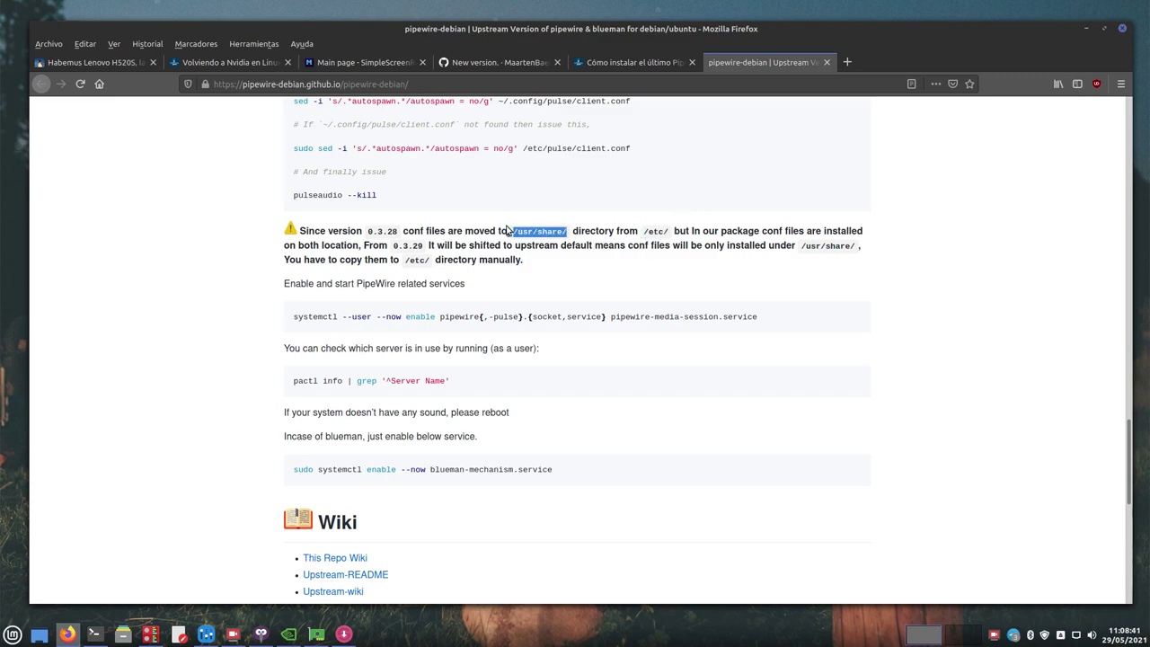
left_click(633, 276)
Step: Review the server check, blueman service and Wiki links at the end of the page, and return to the post-installation section
scroll(585, 279, "up", 1)
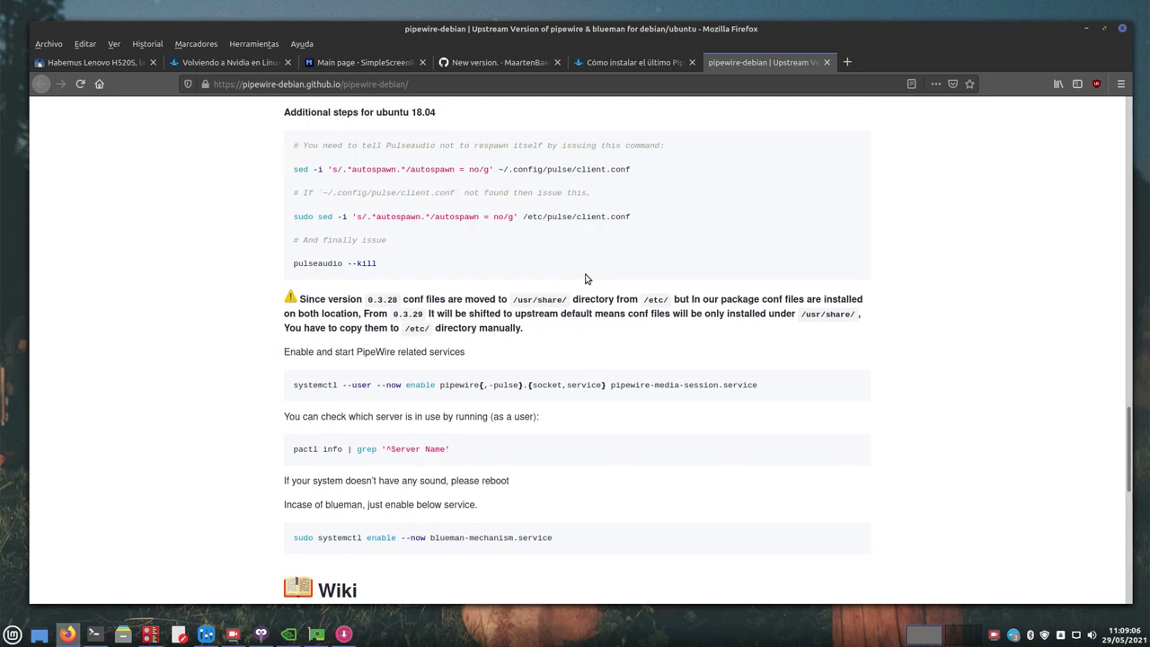
scroll(418, 287, "down", 3)
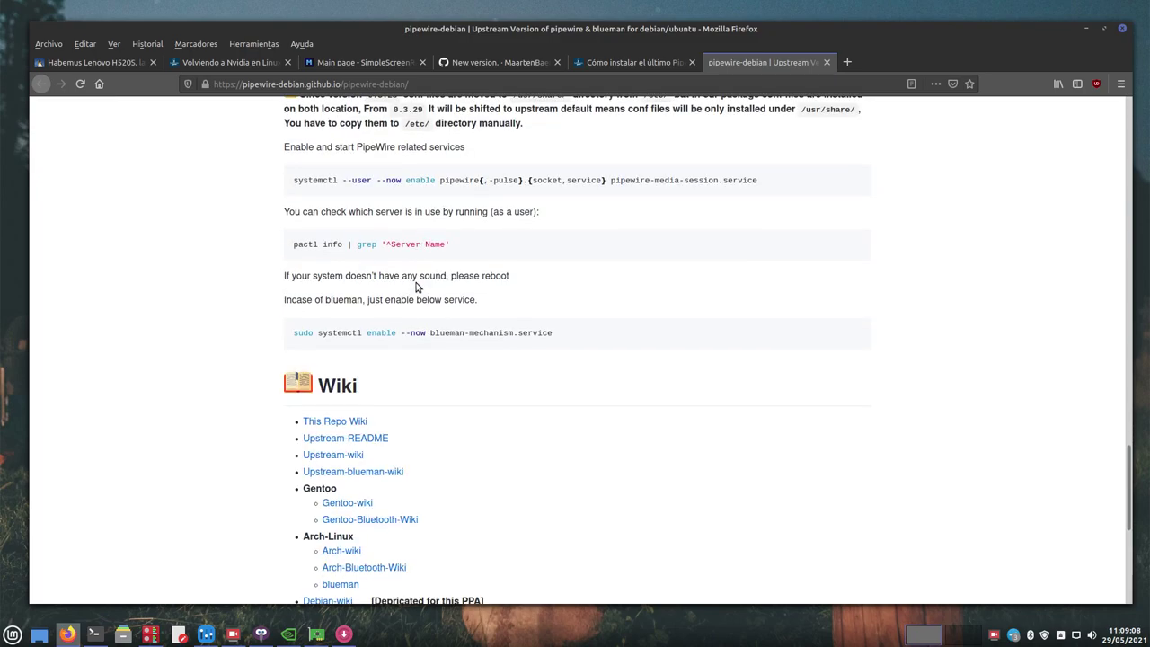
scroll(415, 285, "down", 3)
scroll(422, 278, "up", 3)
scroll(426, 274, "up", 3)
scroll(426, 278, "up", 2)
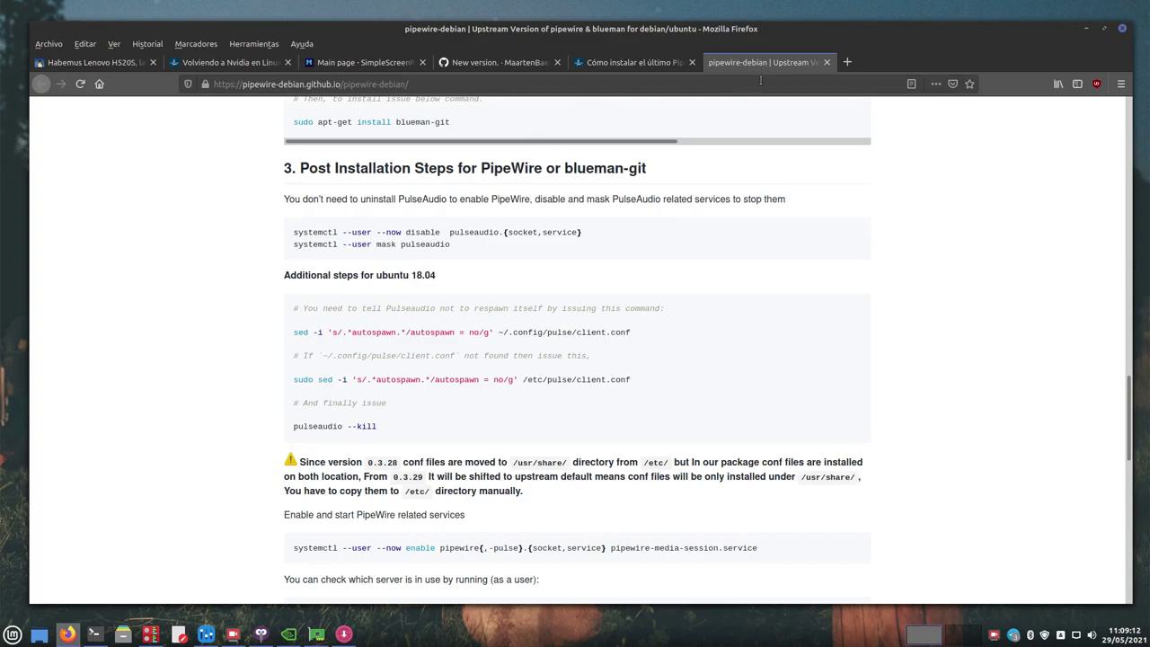
Step: Minimize the browser and SimpleScreenRecorder, and open the file manager at the home folder in an enlarged window near the desktop's centre
left_click(1085, 29)
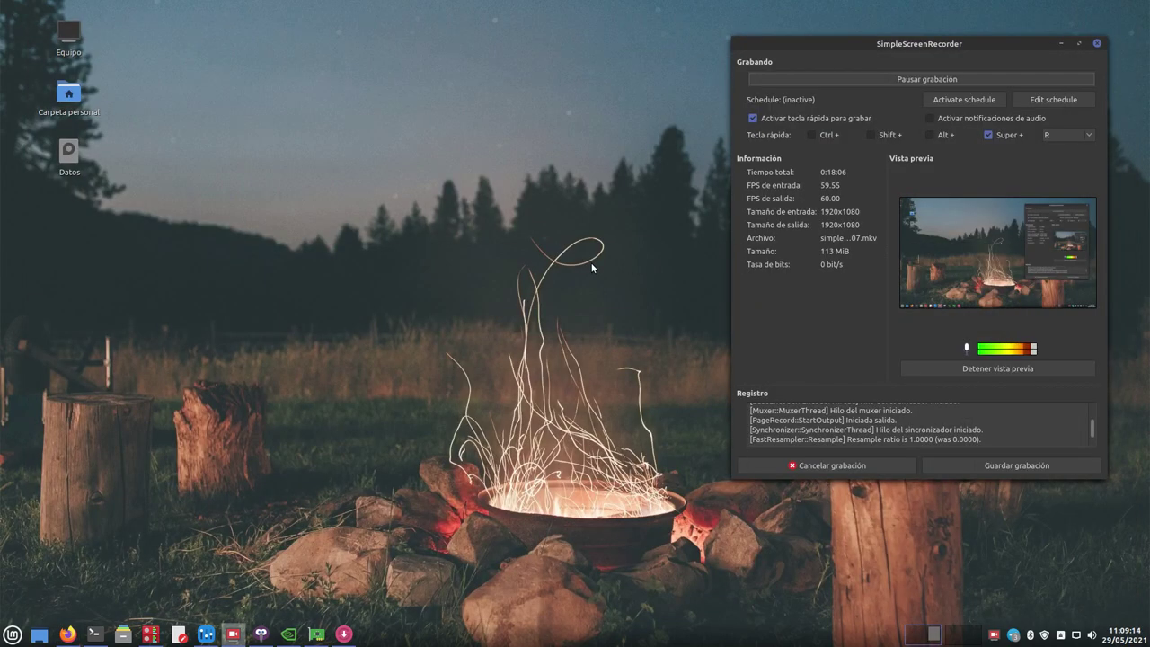
left_click(1062, 43)
left_click(123, 634)
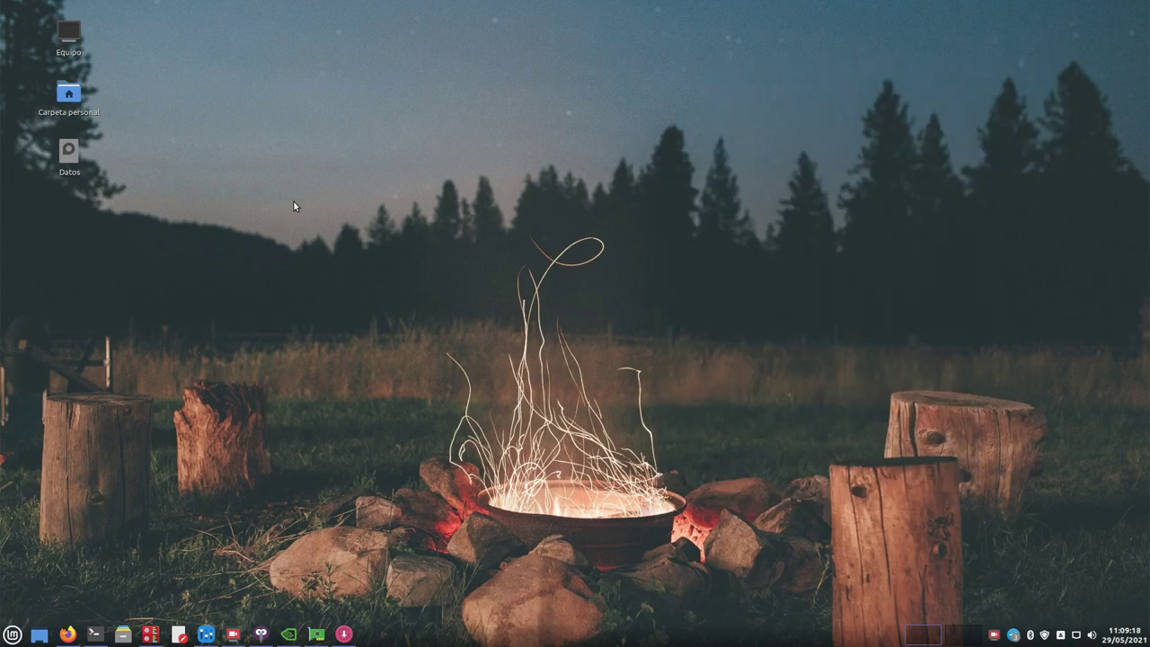
left_click_drag(588, 122, 421, 63)
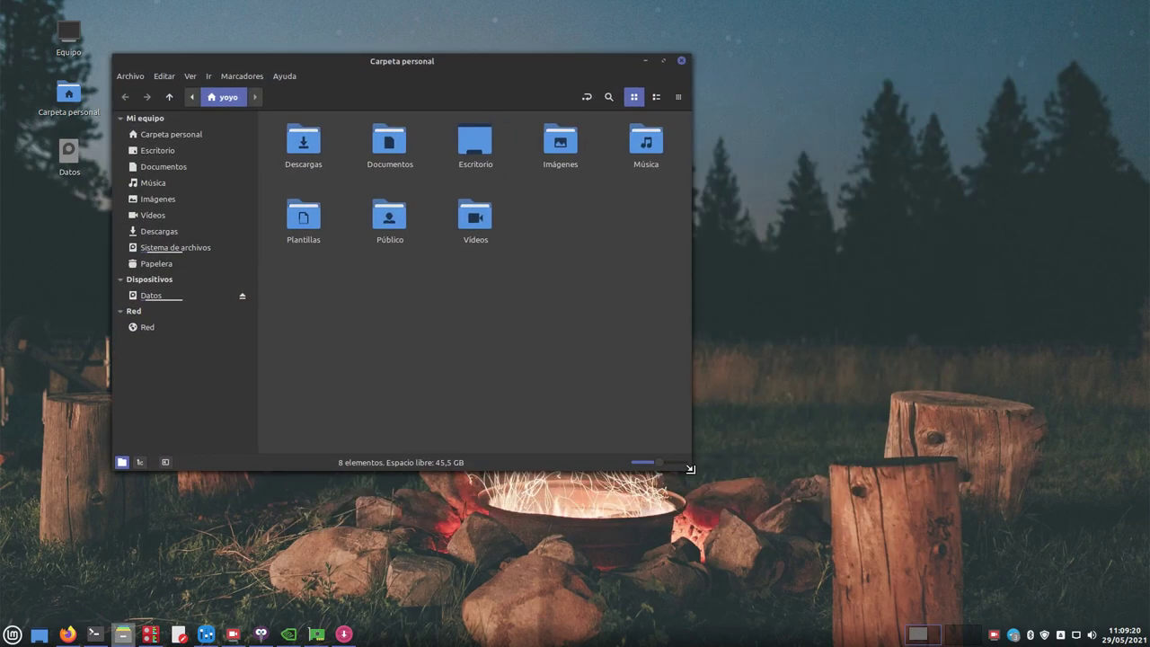
left_click_drag(782, 510, 803, 500)
left_click_drag(415, 62, 620, 84)
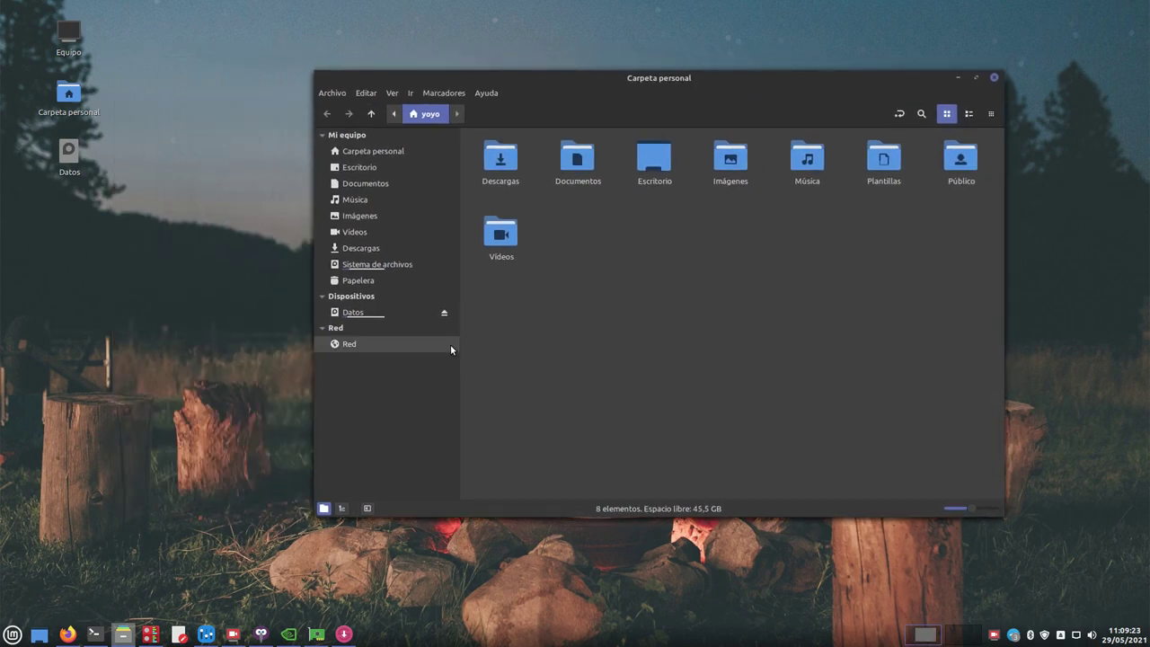
Step: Browse from the file system root through etc and open its pipewire folder
left_click(381, 270)
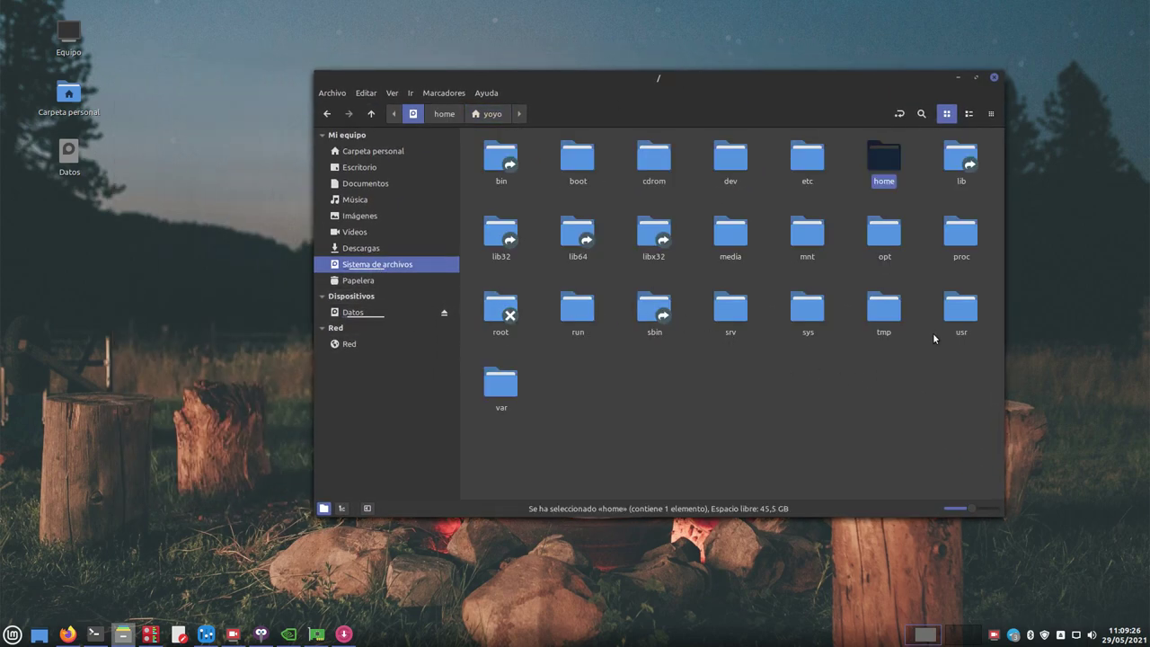
left_click(792, 162)
double_click(792, 161)
scroll(688, 312, "down", 15)
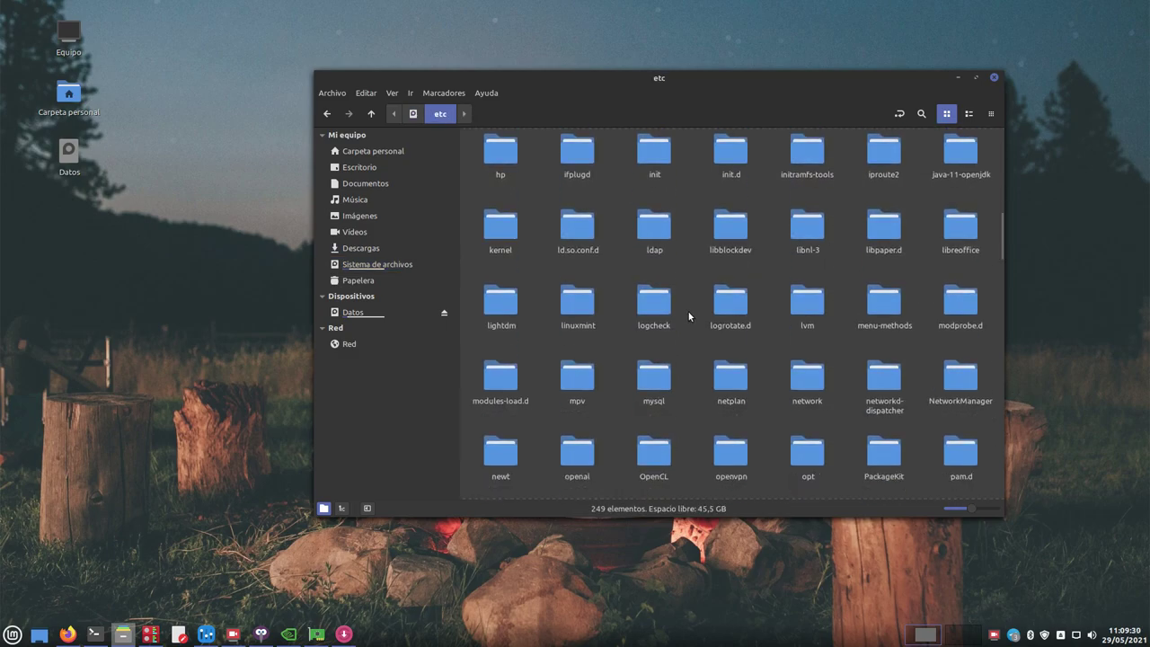
scroll(688, 311, "down", 5)
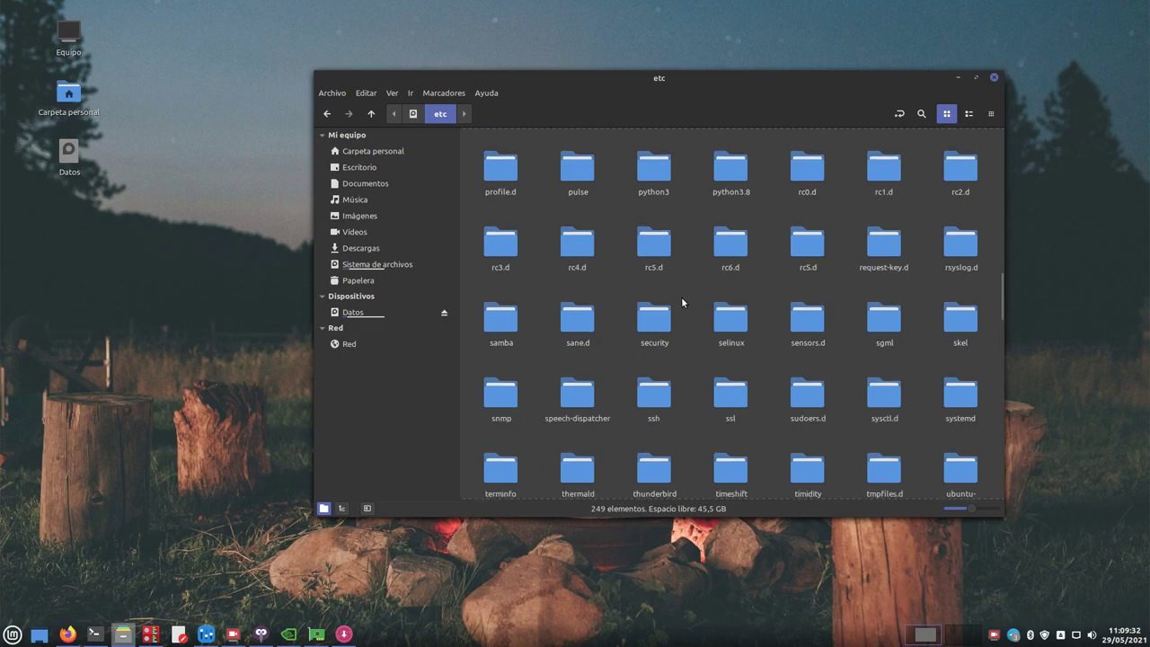
scroll(672, 308, "down", 4)
scroll(655, 302, "up", 7)
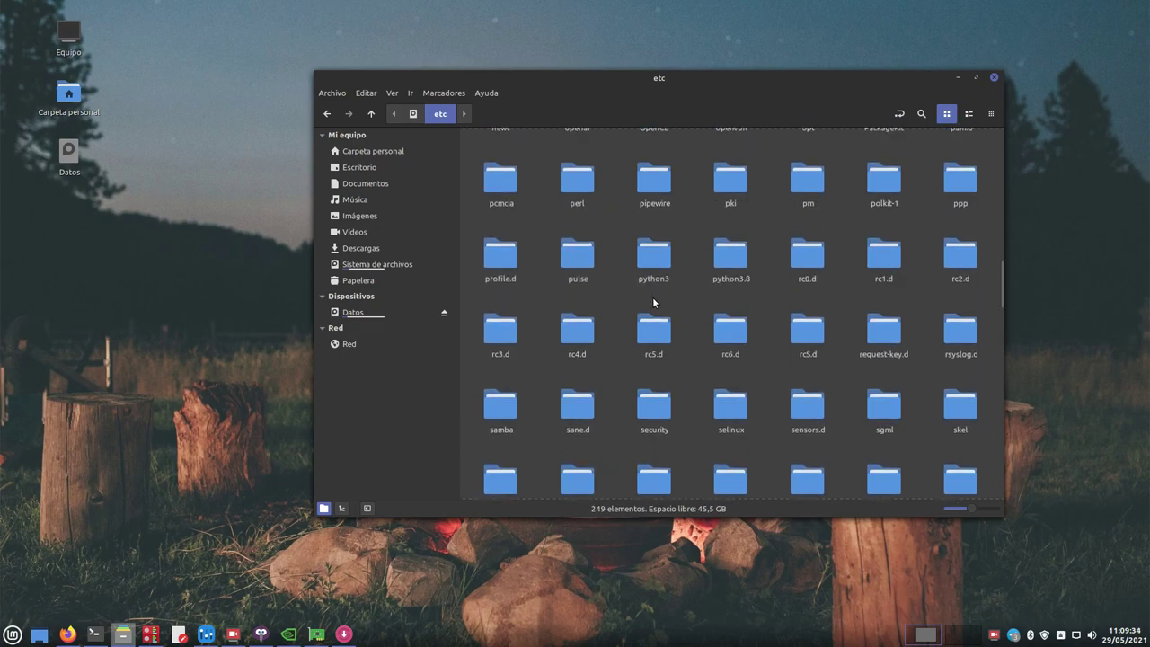
double_click(638, 175)
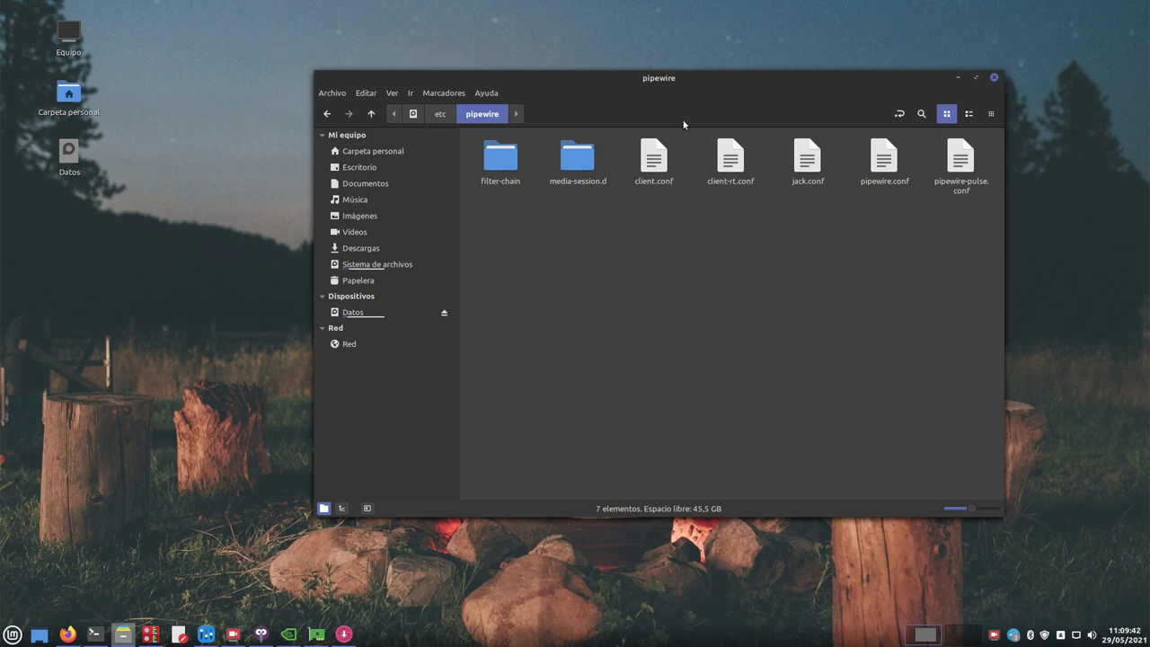
Step: Open a second file manager window on /etc/pipewire and arrange both windows so they partly overlap on the desktop
left_click(322, 95)
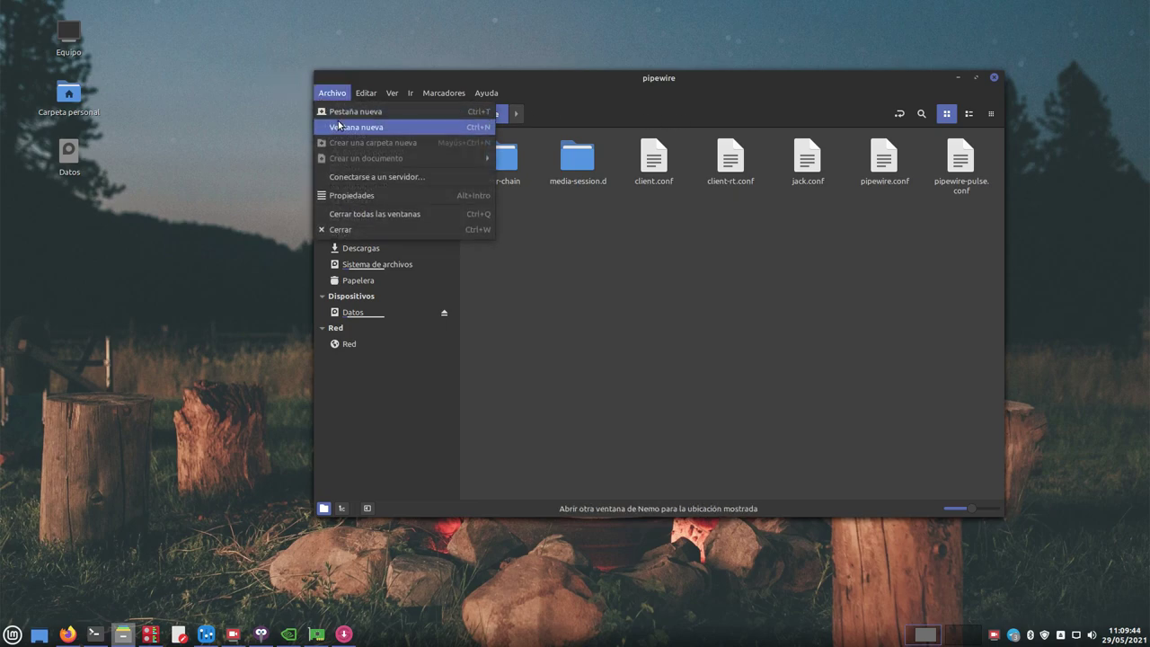
left_click(339, 127)
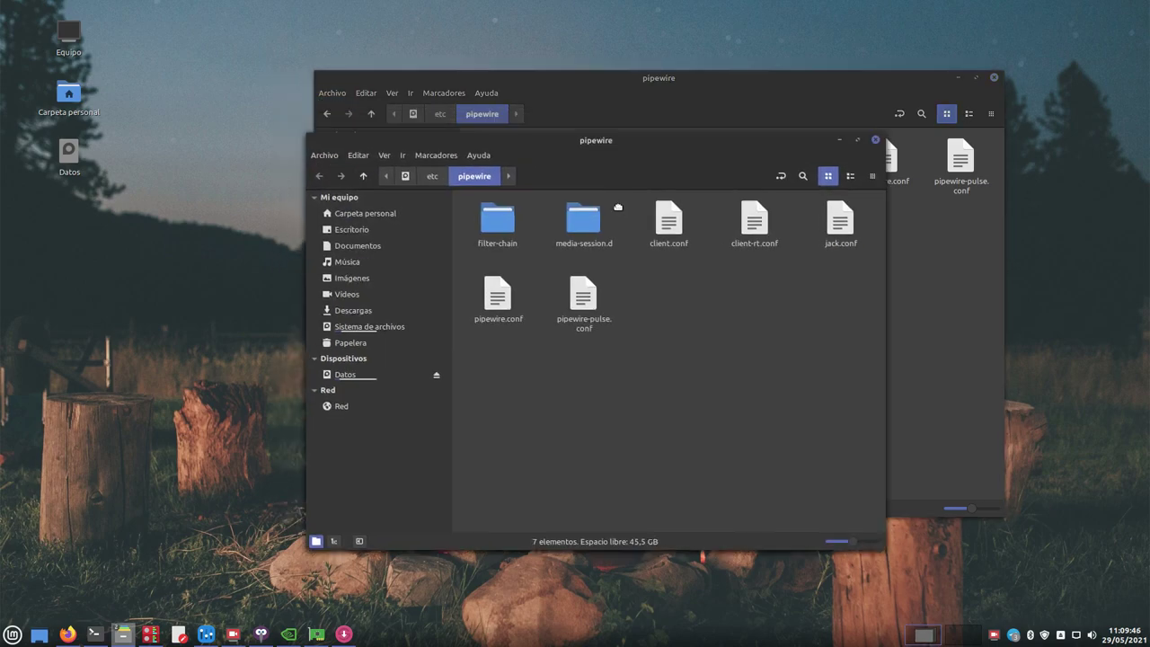
left_click_drag(586, 190, 821, 327)
left_click_drag(706, 102, 468, 66)
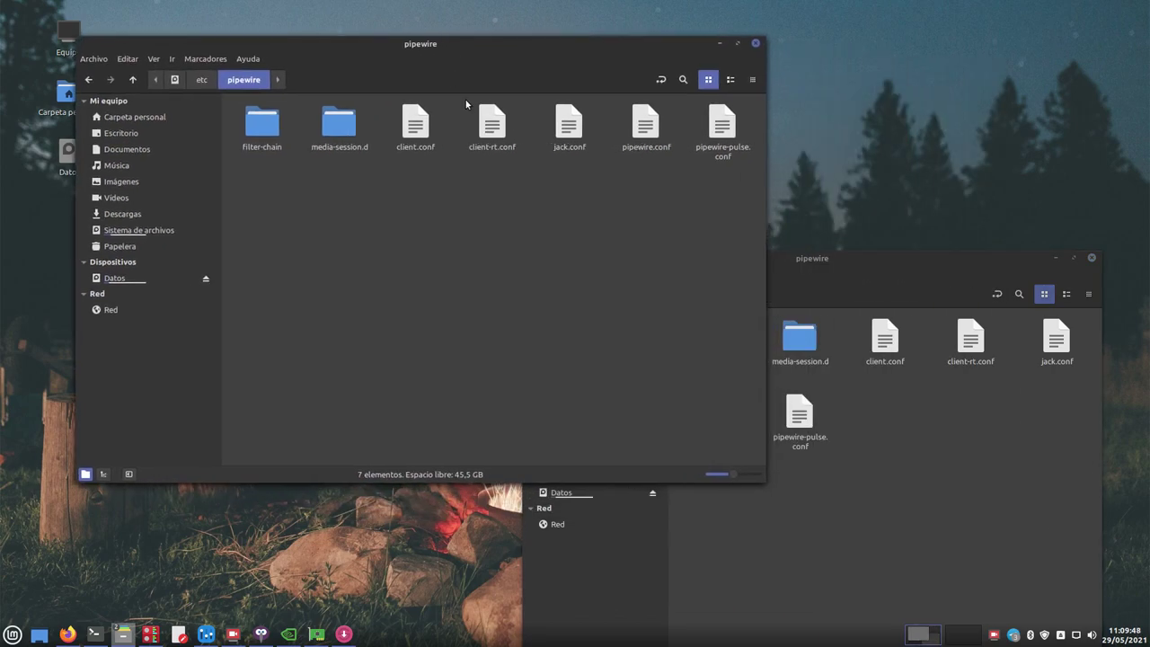
left_click(855, 585)
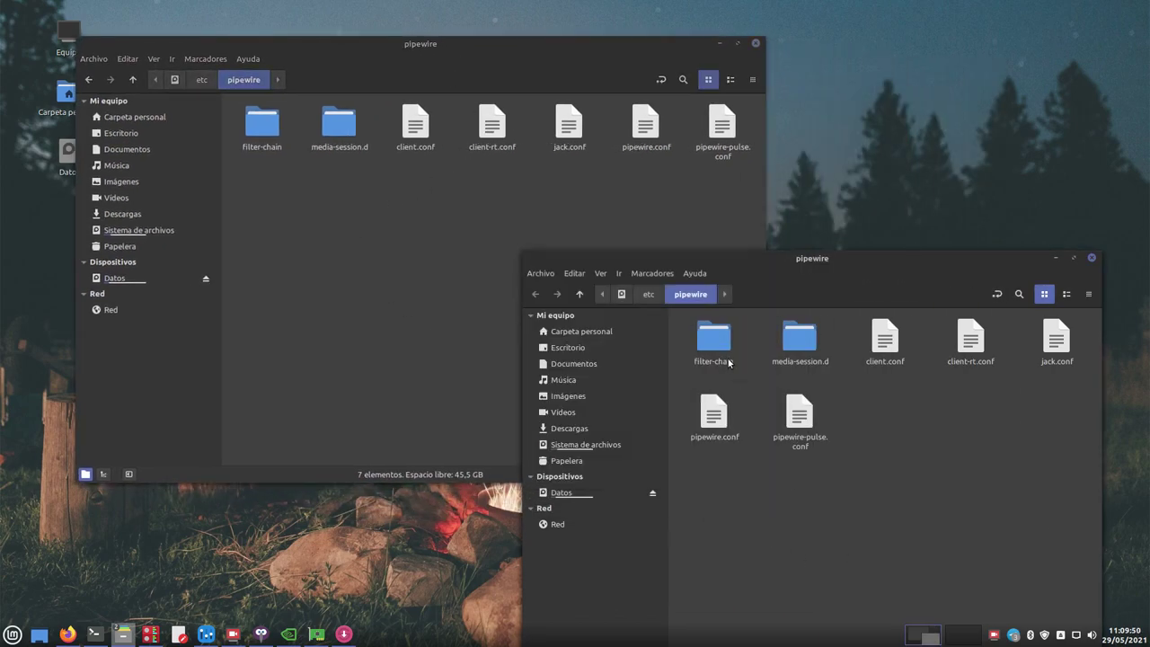
left_click_drag(757, 265, 683, 122)
Step: In the second file manager window, go up to the file system root, open /usr/share and look through its folders
left_click(547, 151)
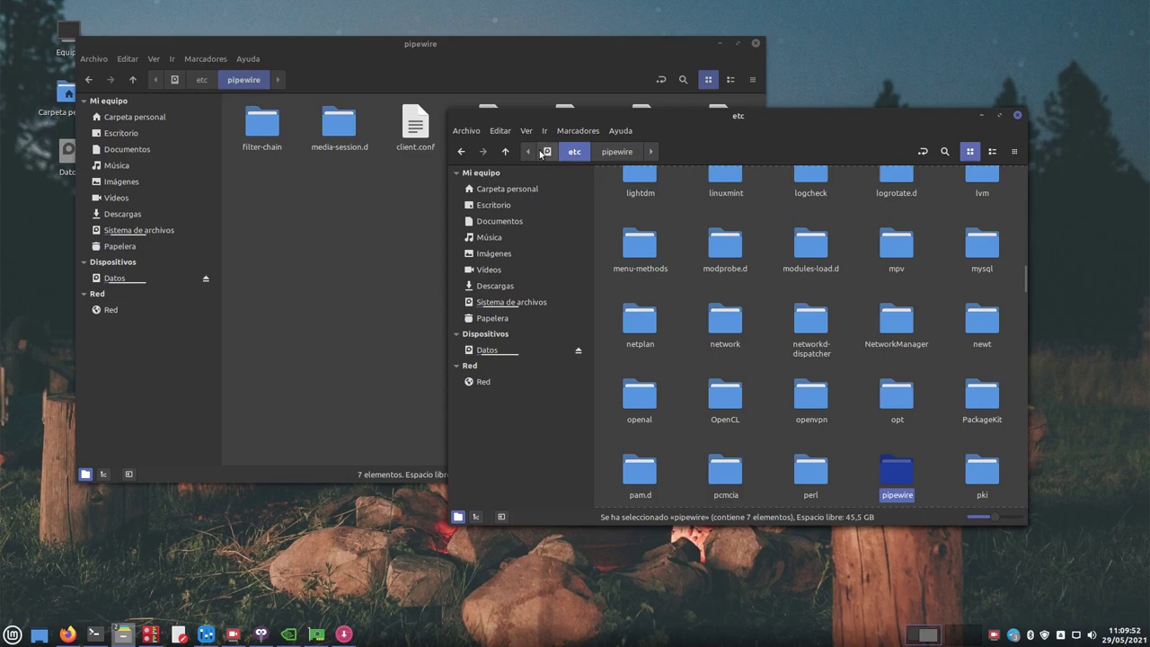
scroll(773, 409, "down", 1)
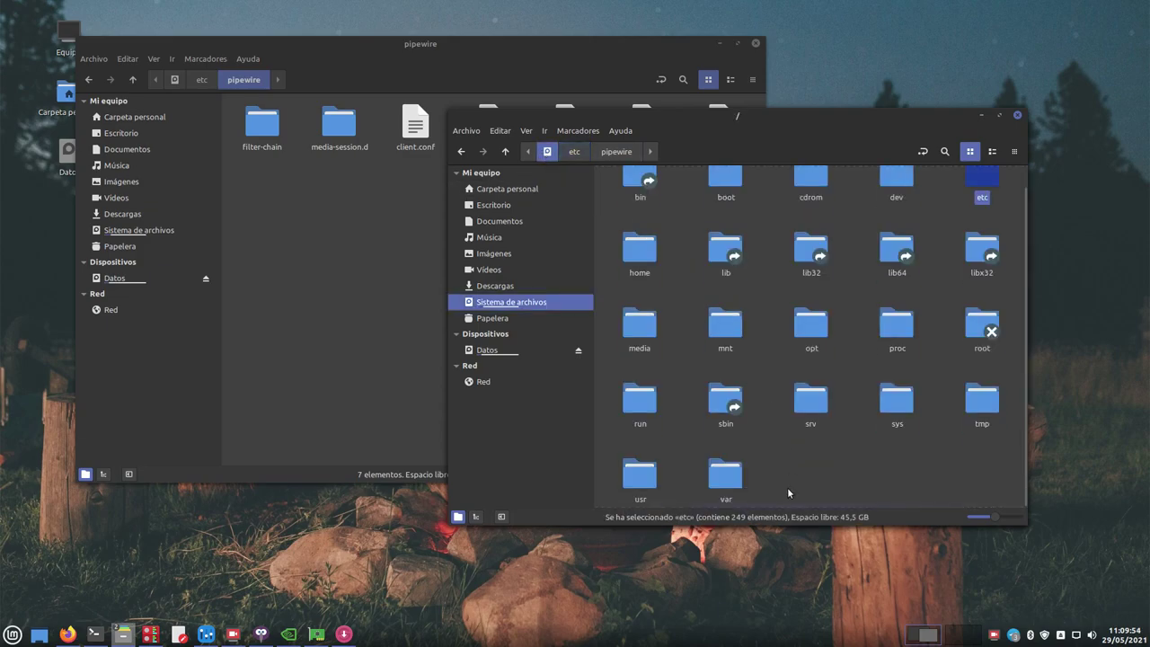
double_click(646, 475)
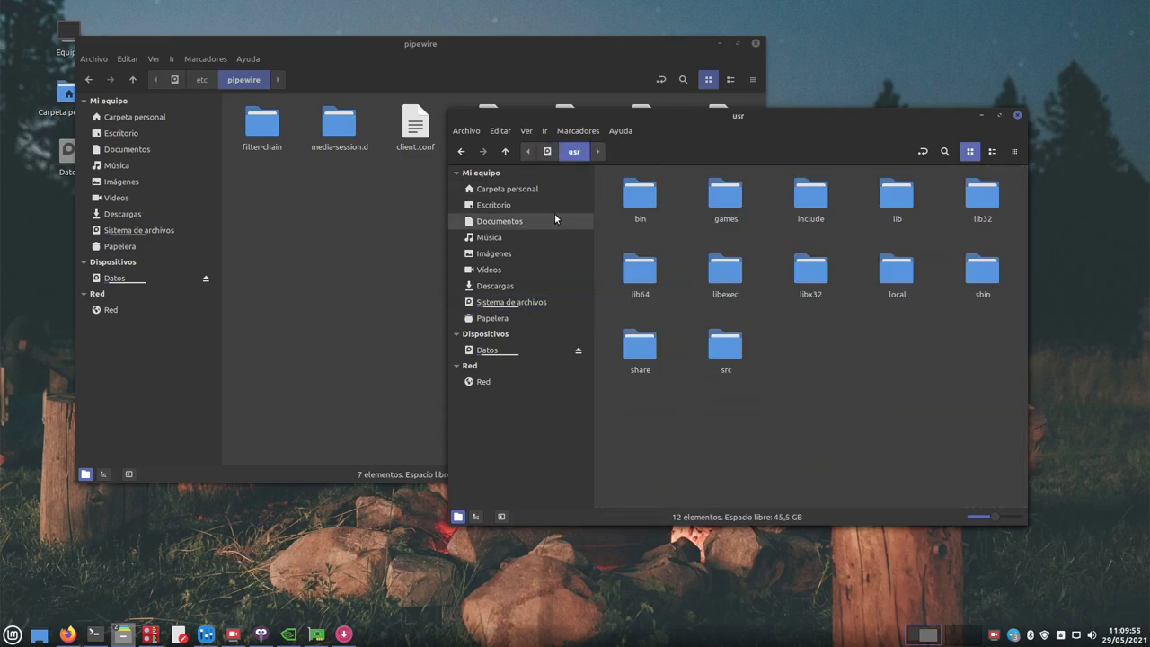
double_click(640, 343)
scroll(697, 333, "down", 10)
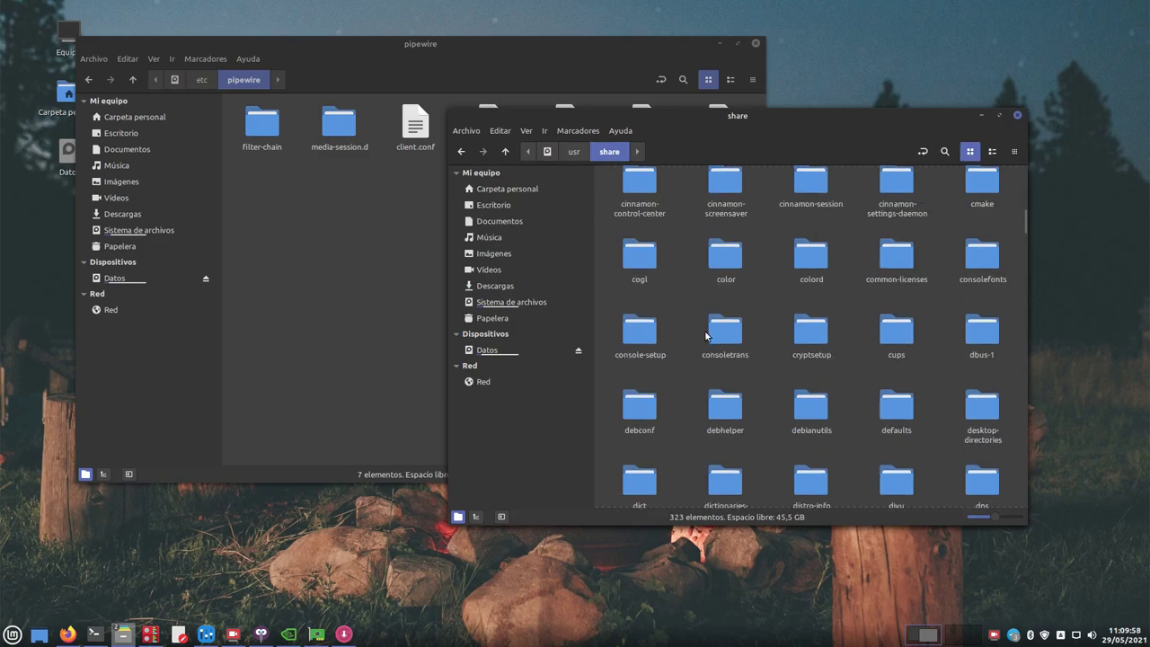
scroll(708, 333, "down", 5)
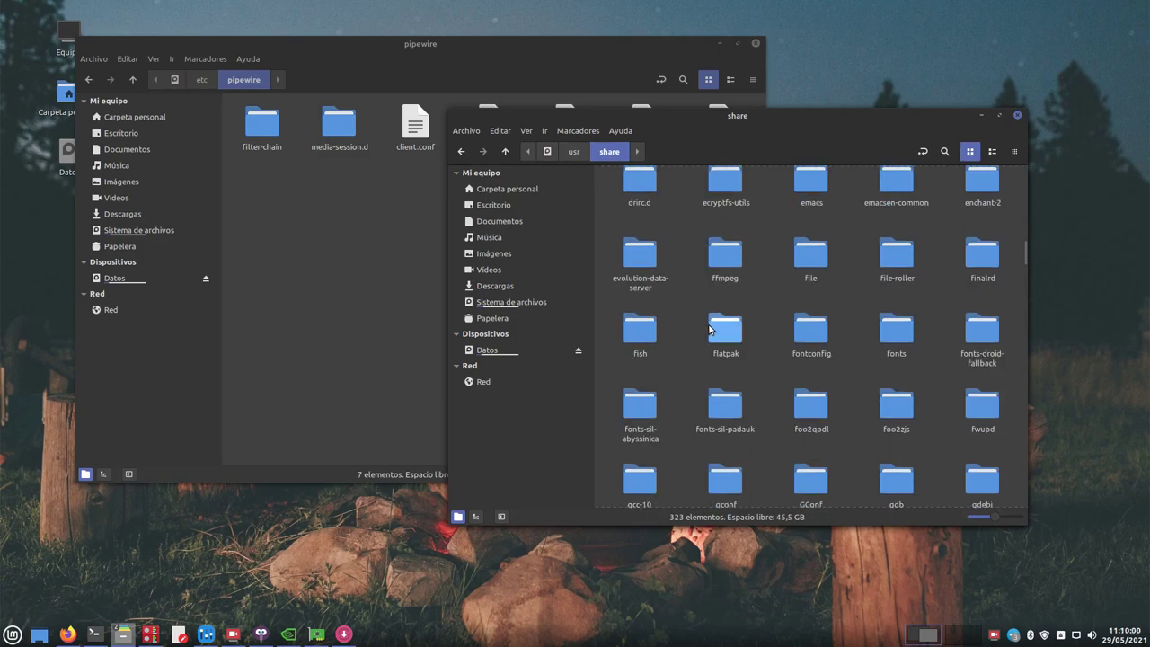
scroll(708, 329, "down", 7)
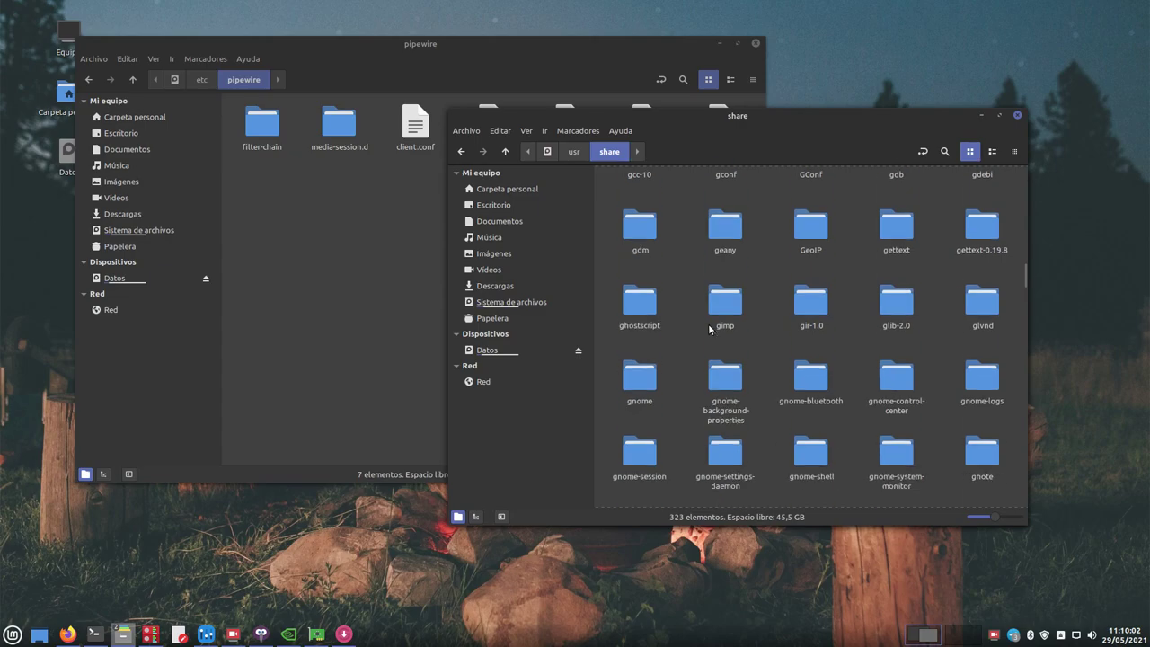
scroll(708, 329, "down", 3)
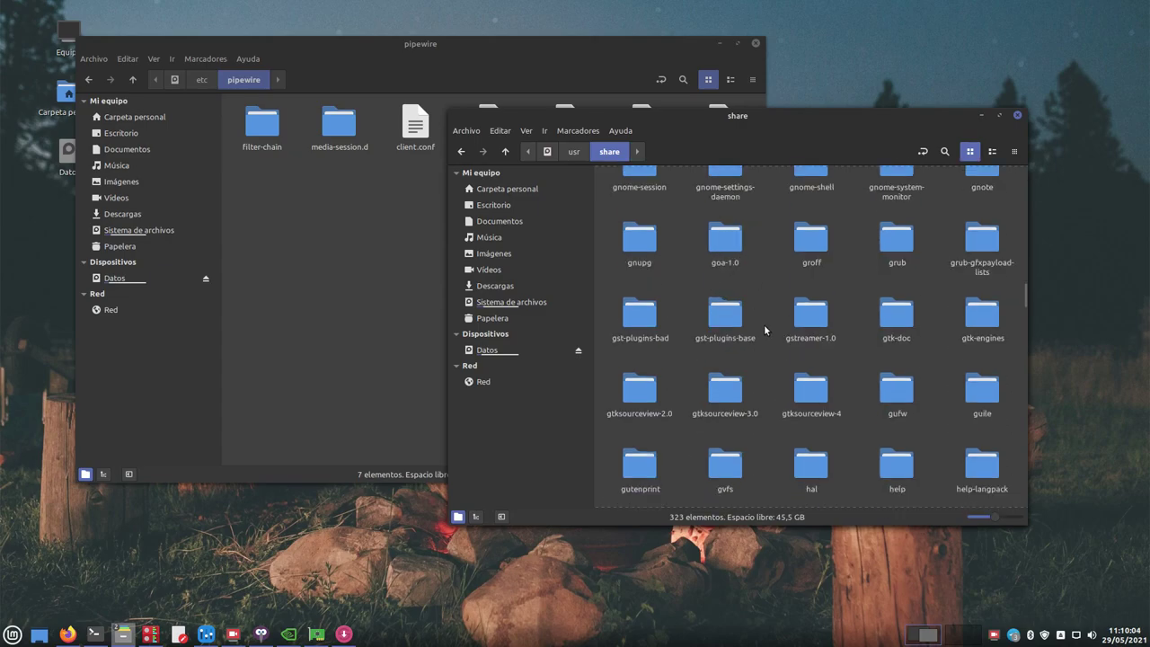
Step: In the /etc/pipewire window, highlight the five .conf files twice as a group and clear the selection
left_click(390, 321)
left_click_drag(716, 195, 396, 125)
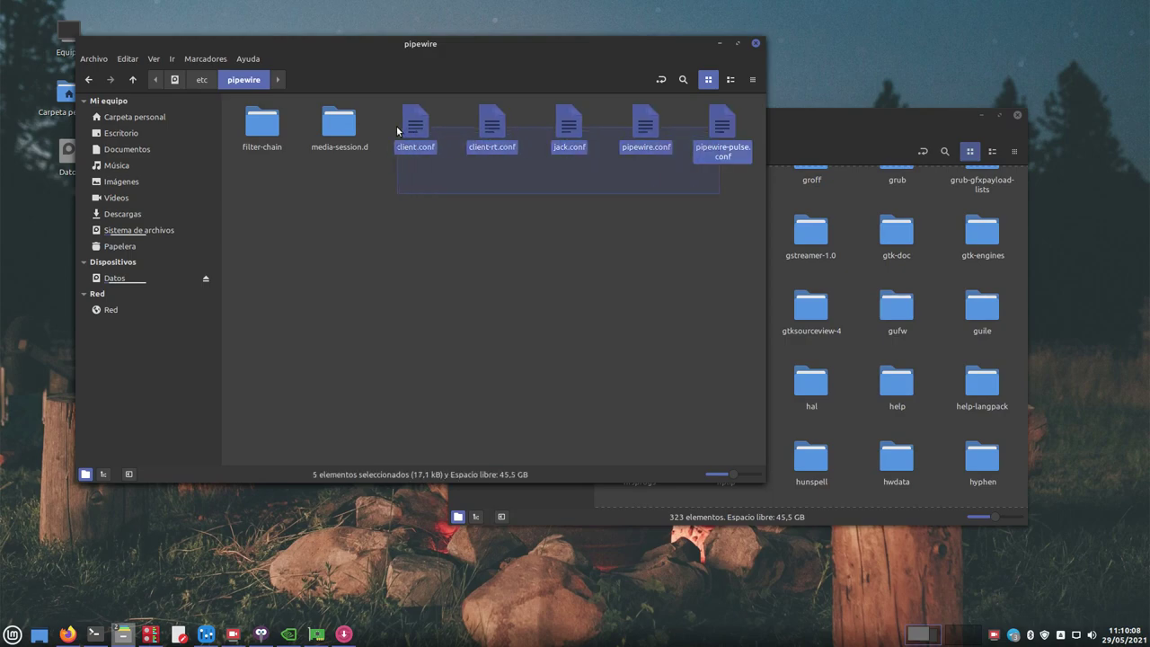
left_click(437, 287)
left_click_drag(727, 198, 395, 114)
left_click(418, 349)
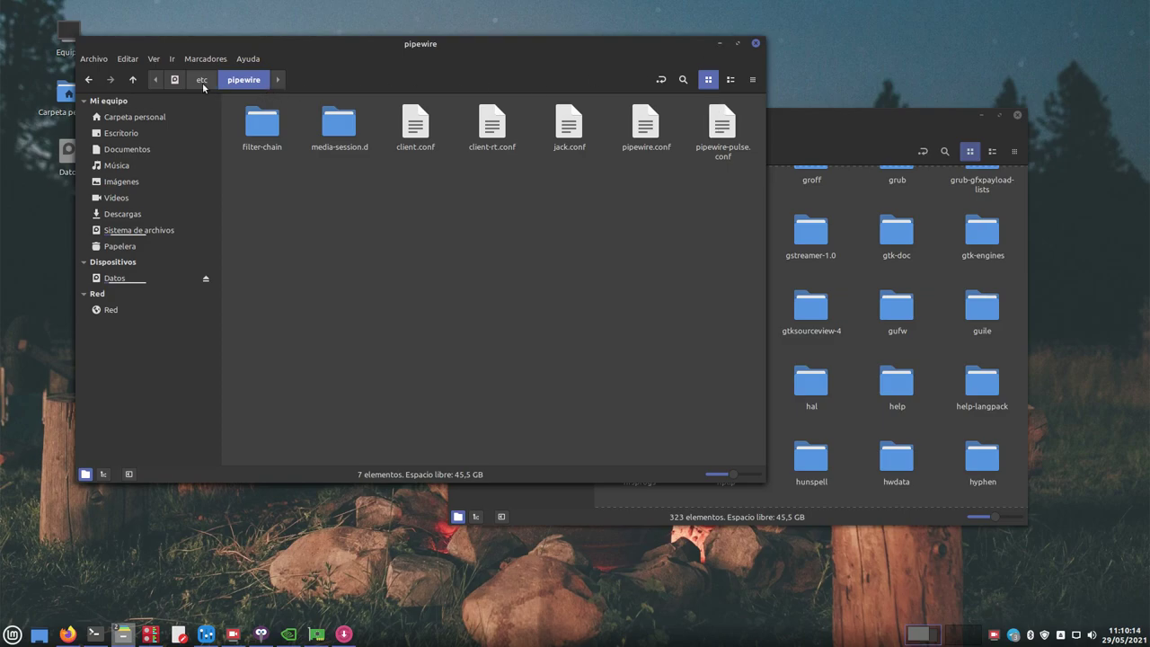
Step: Minimize the /etc/pipewire window, shift the /usr/share window towards the desktop's centre and open its pipewire folder
left_click(719, 44)
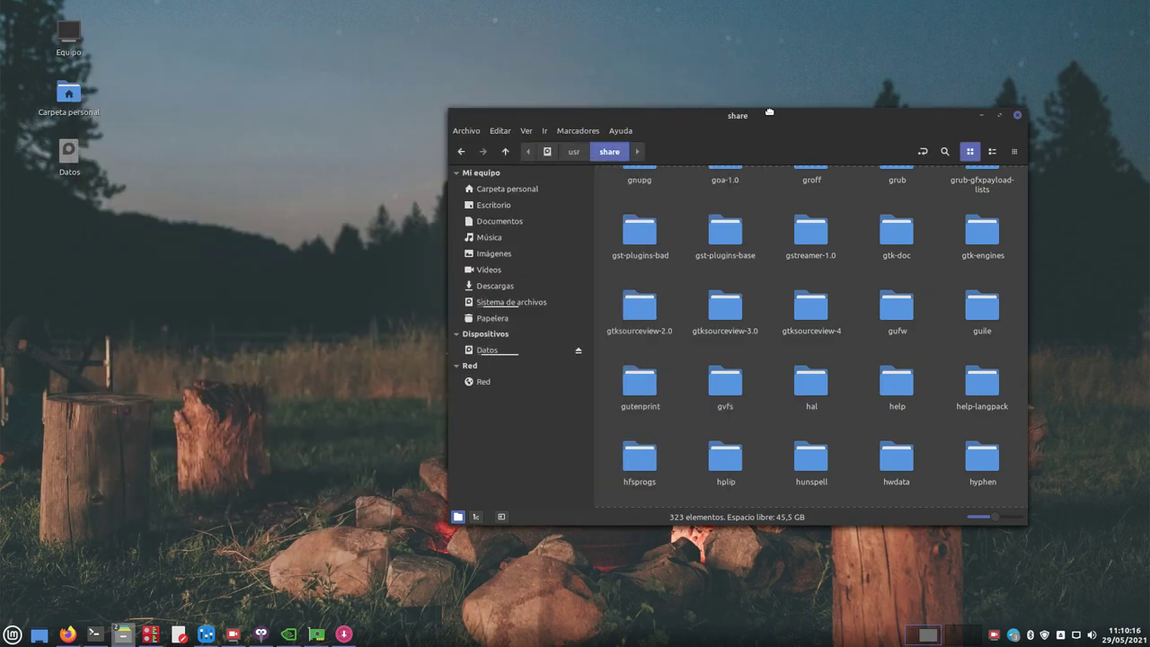
left_click_drag(770, 112, 663, 115)
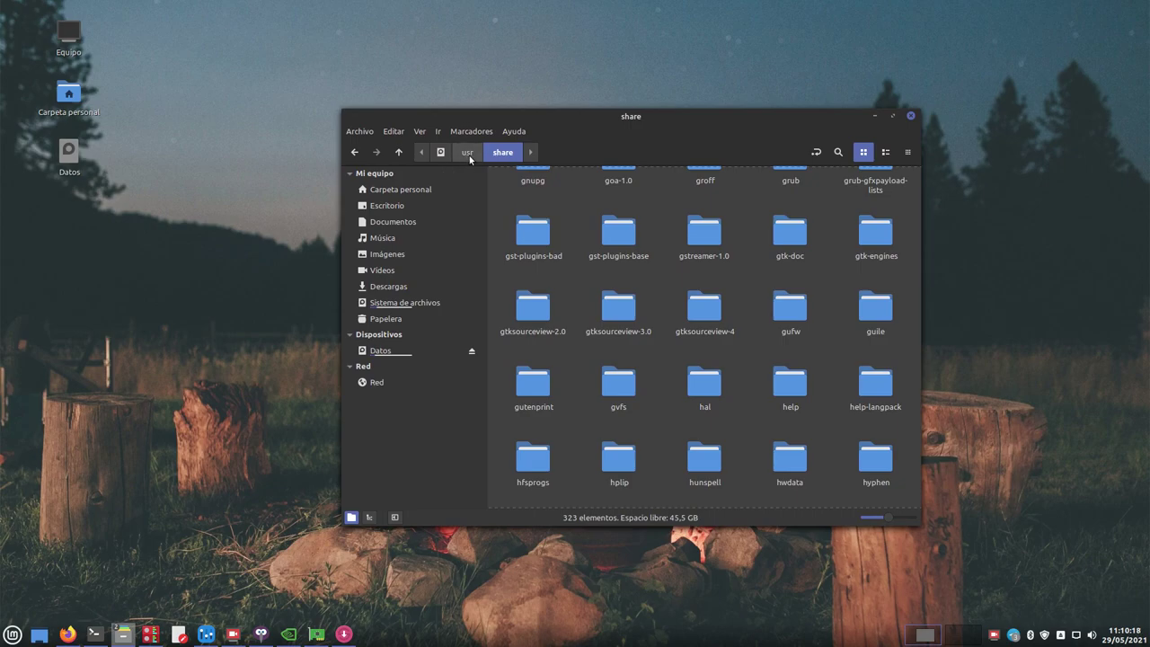
scroll(670, 378, "down", 5)
scroll(669, 368, "down", 8)
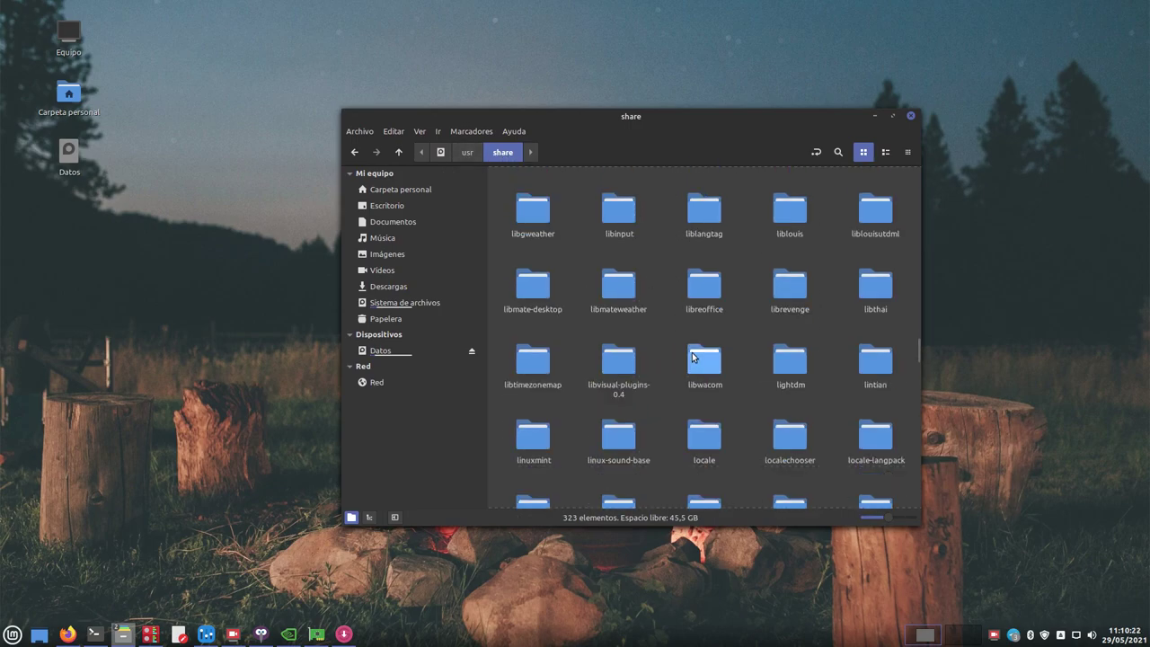
scroll(694, 352, "down", 5)
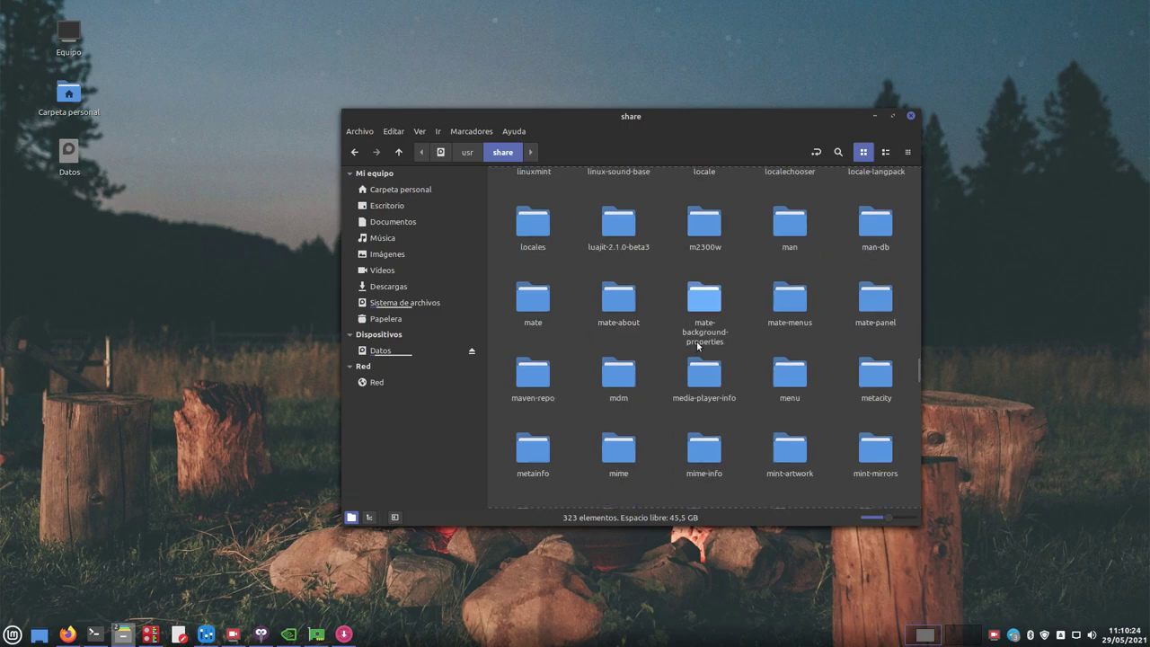
scroll(697, 344, "down", 5)
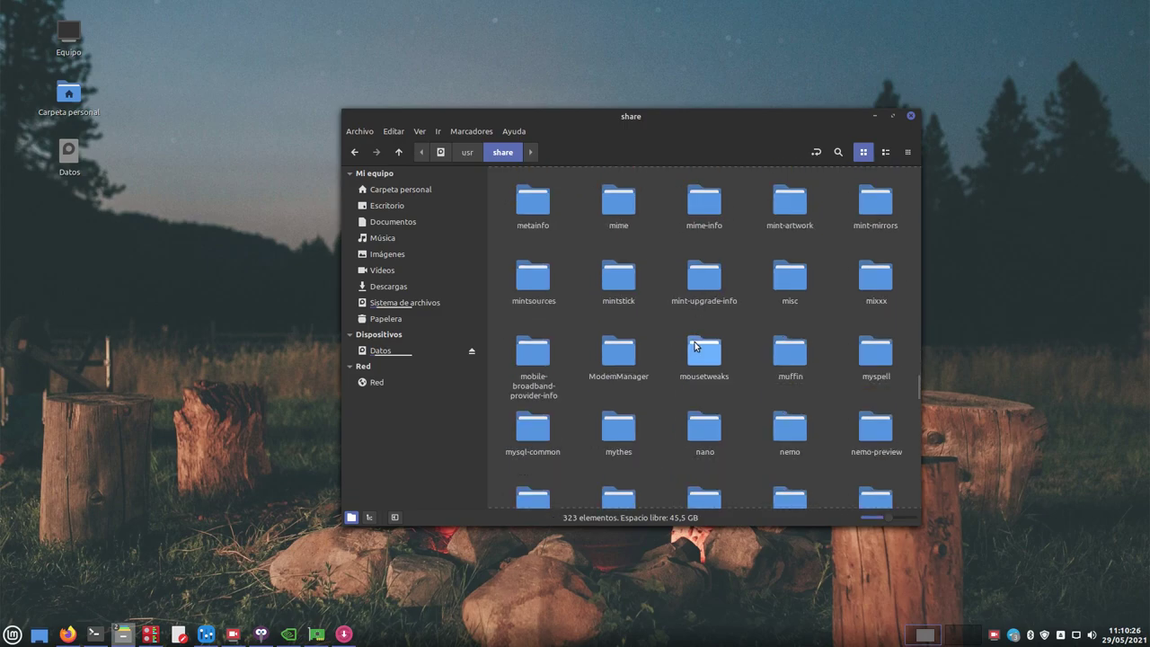
scroll(635, 347, "down", 1)
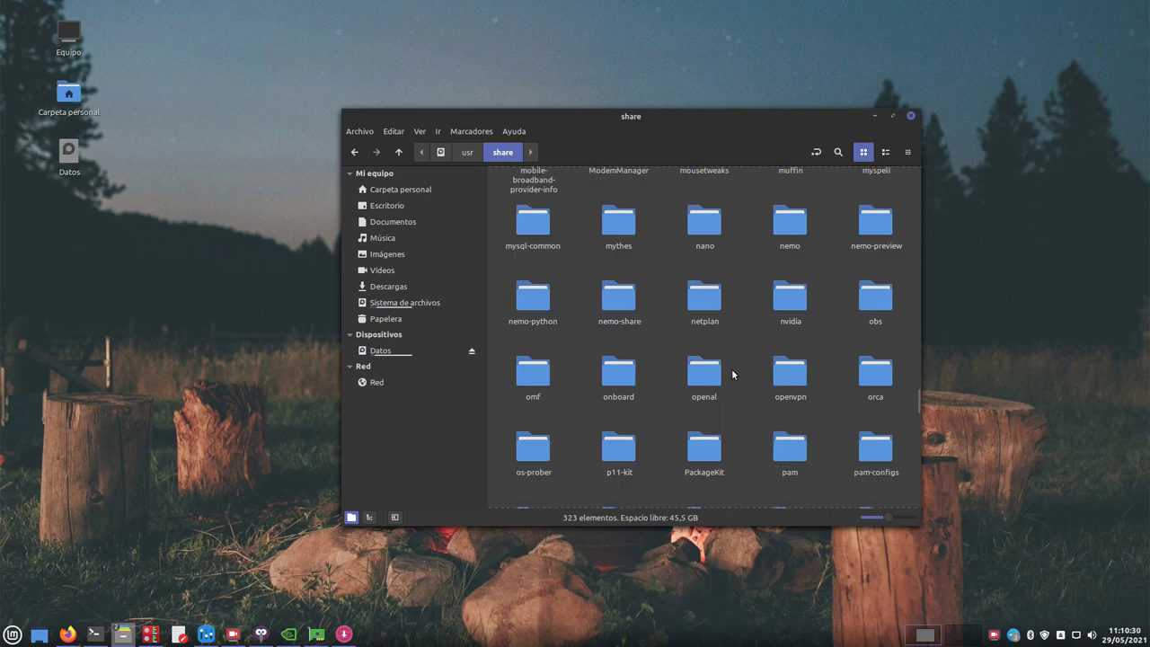
scroll(730, 375, "down", 2)
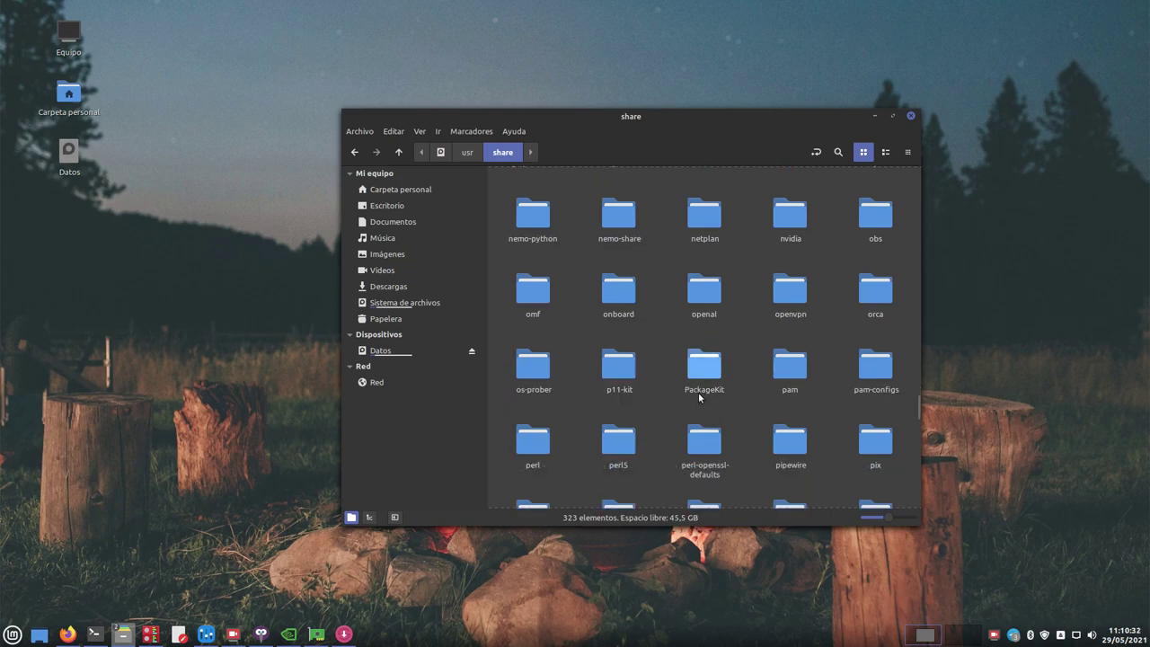
scroll(699, 397, "down", 3)
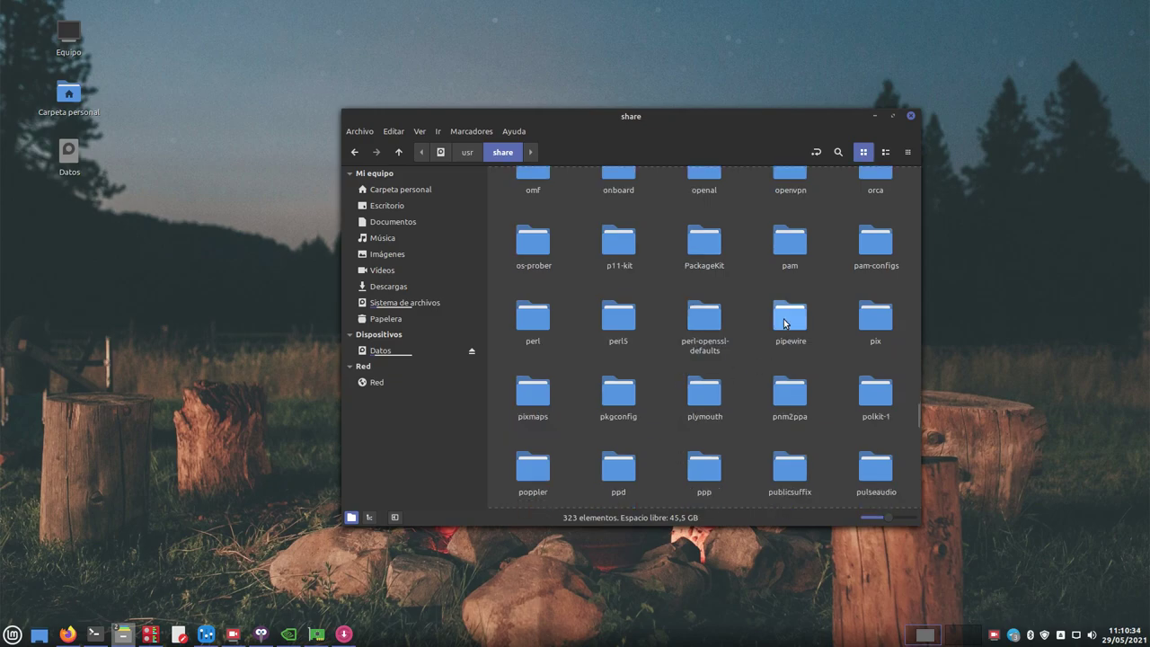
double_click(784, 319)
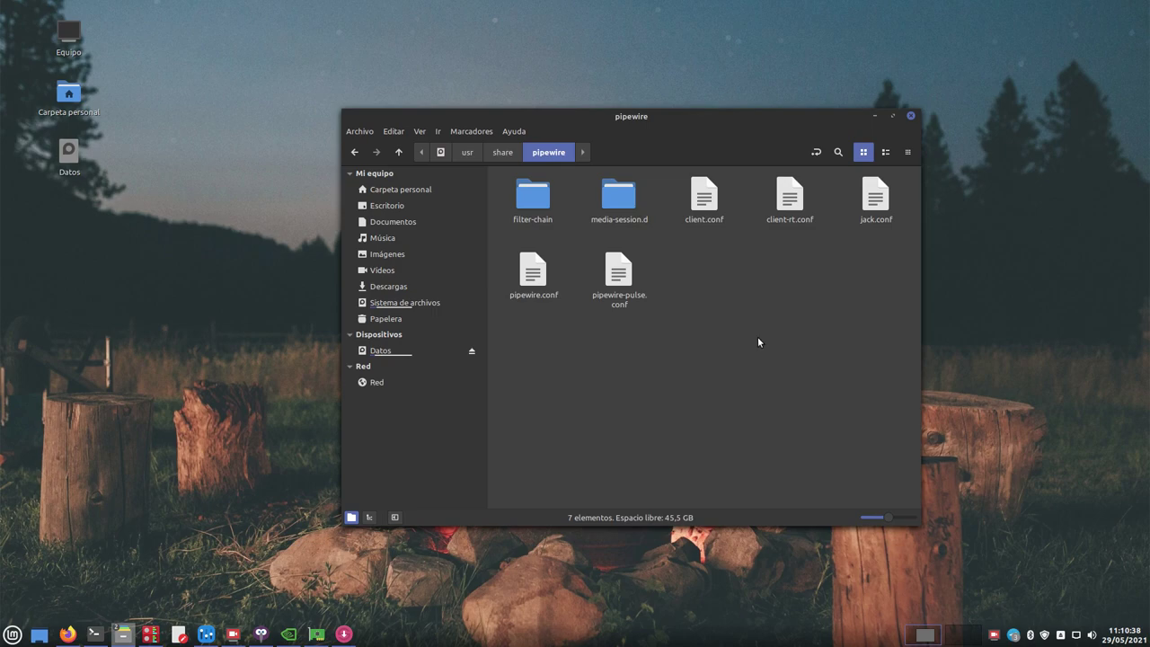
Step: Open jack.conf from /usr/share/pipewire, highlight the node.latency = 1024/48000 line under jack.properties, and close the file
left_click_drag(687, 130, 444, 75)
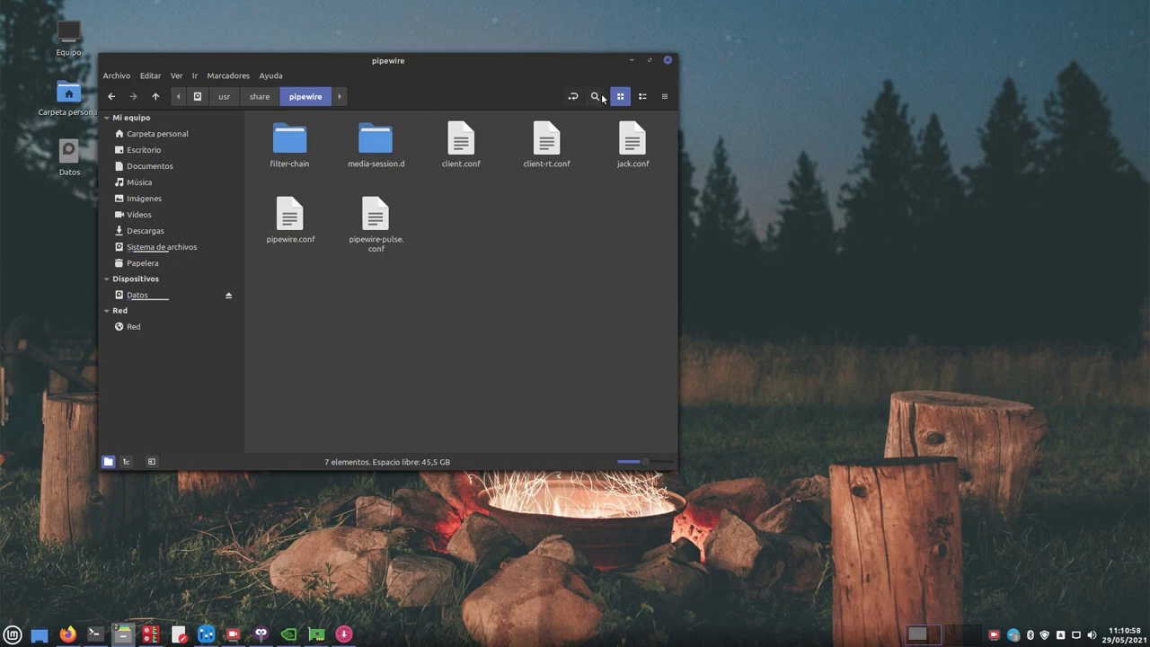
left_click(640, 156)
scroll(487, 341, "down", 5)
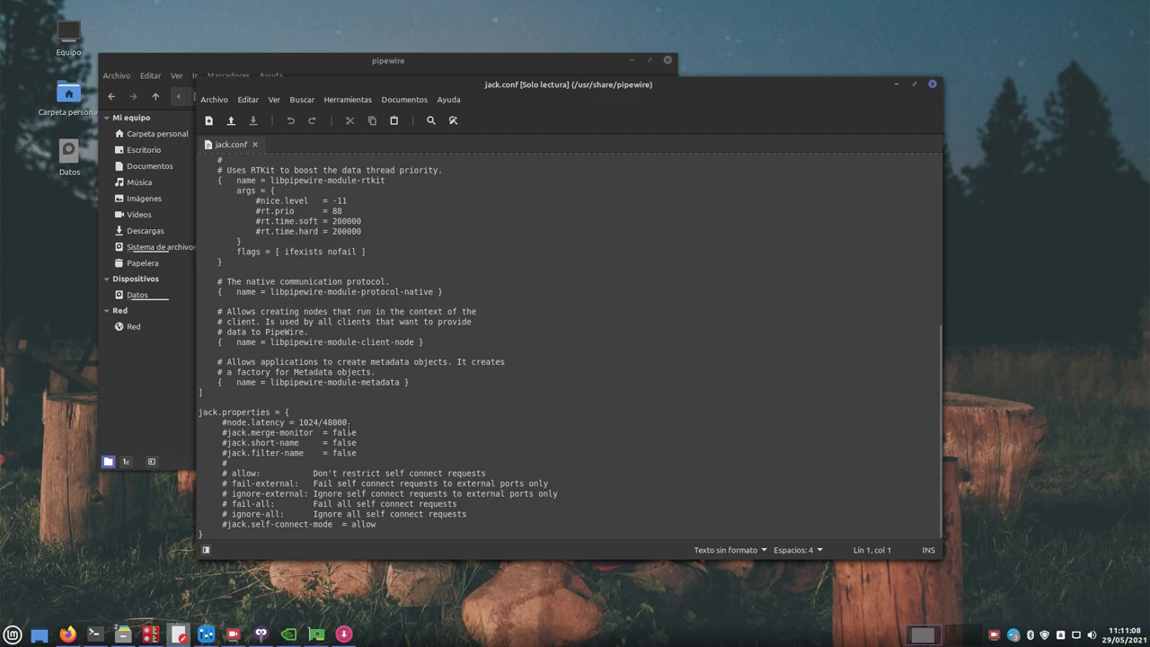
left_click_drag(349, 421, 229, 422)
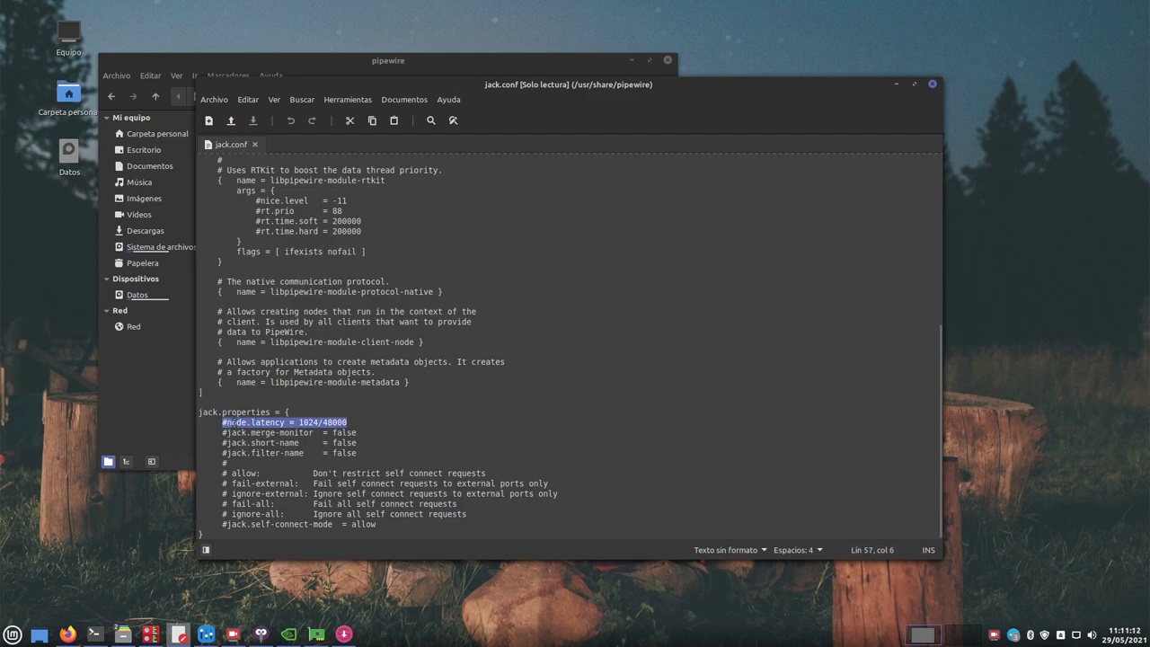
left_click(291, 412)
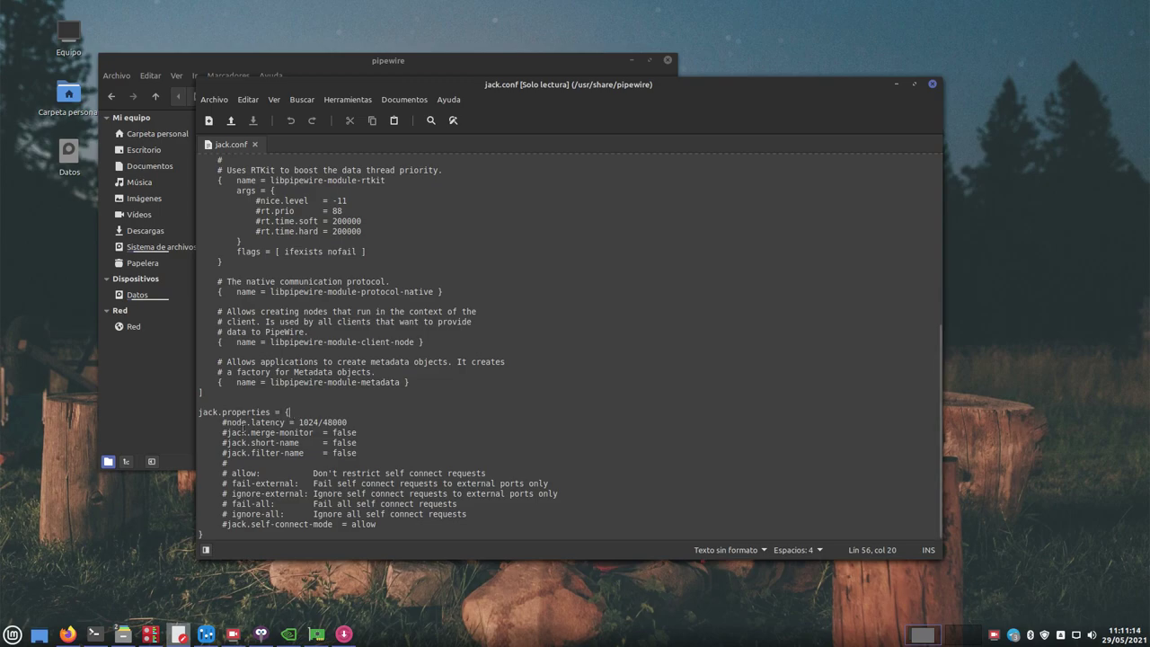
left_click(931, 85)
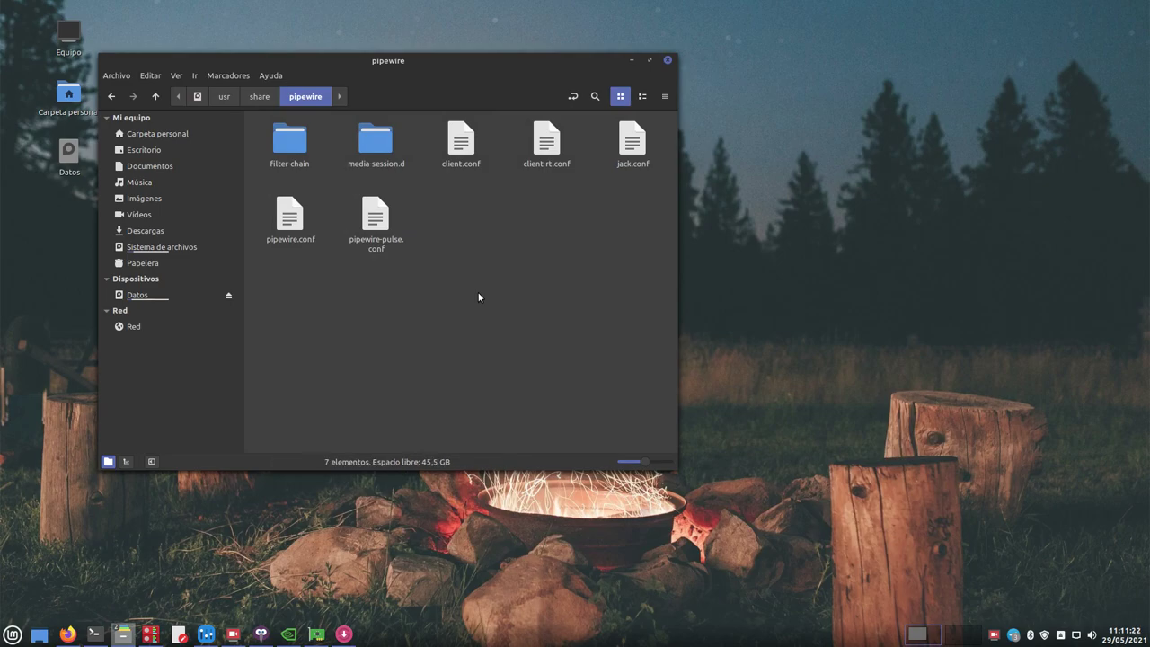
Step: Switch to the minimized /etc/pipewire window and take it to the home folder
mouse_move(1, 1)
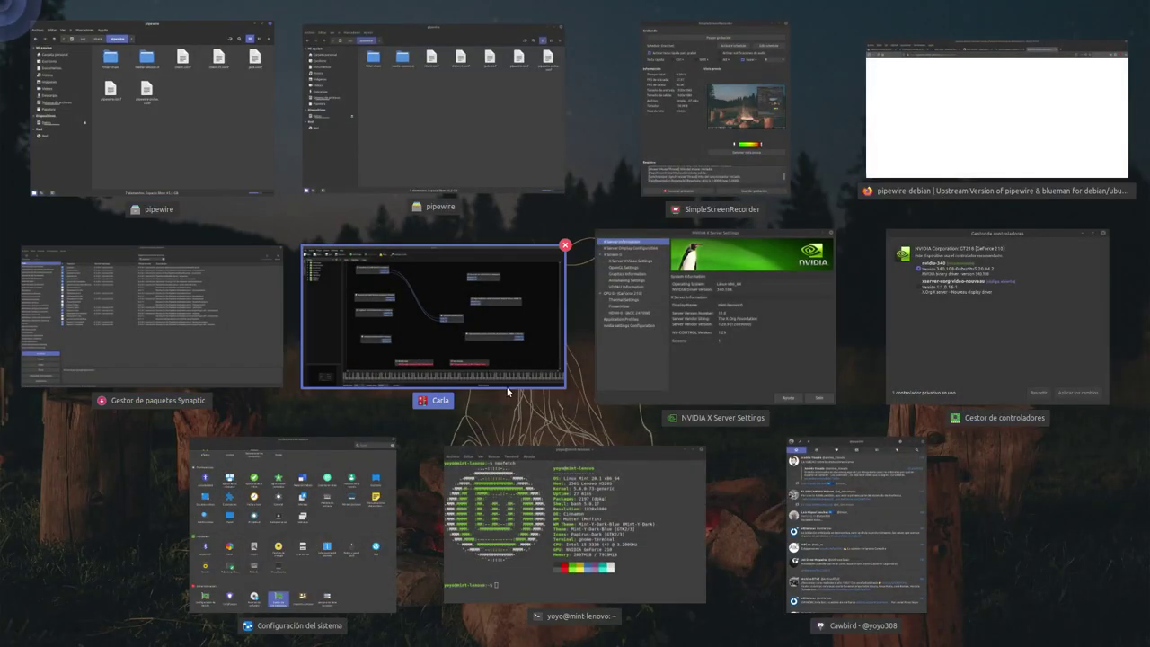
left_click(500, 151)
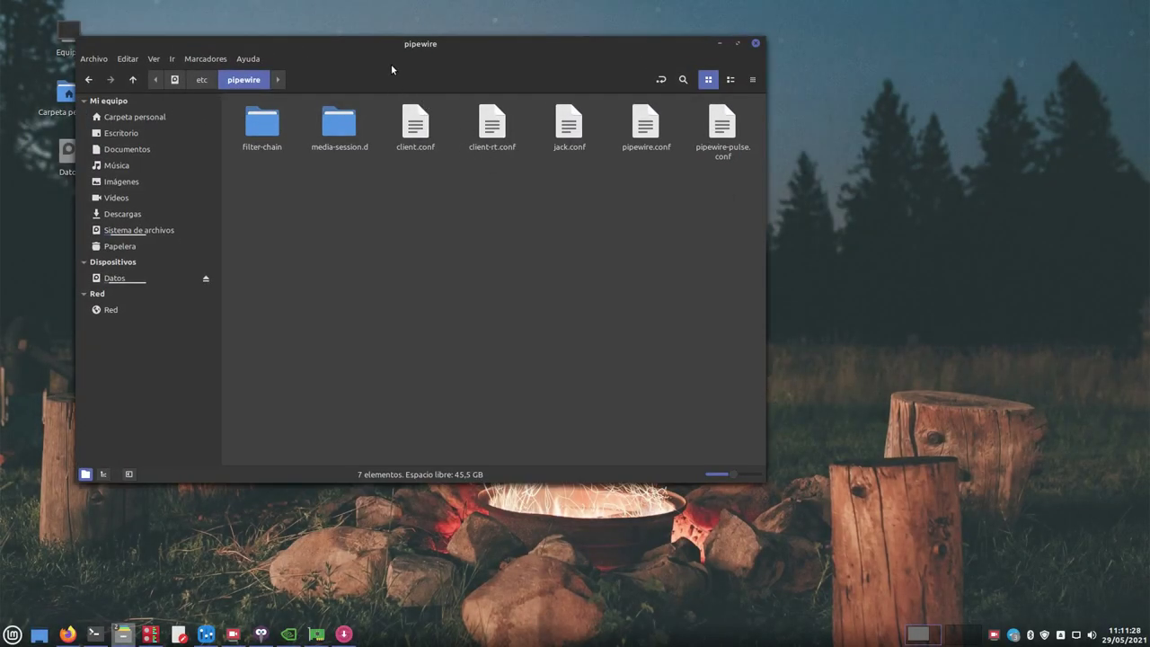
left_click(142, 116)
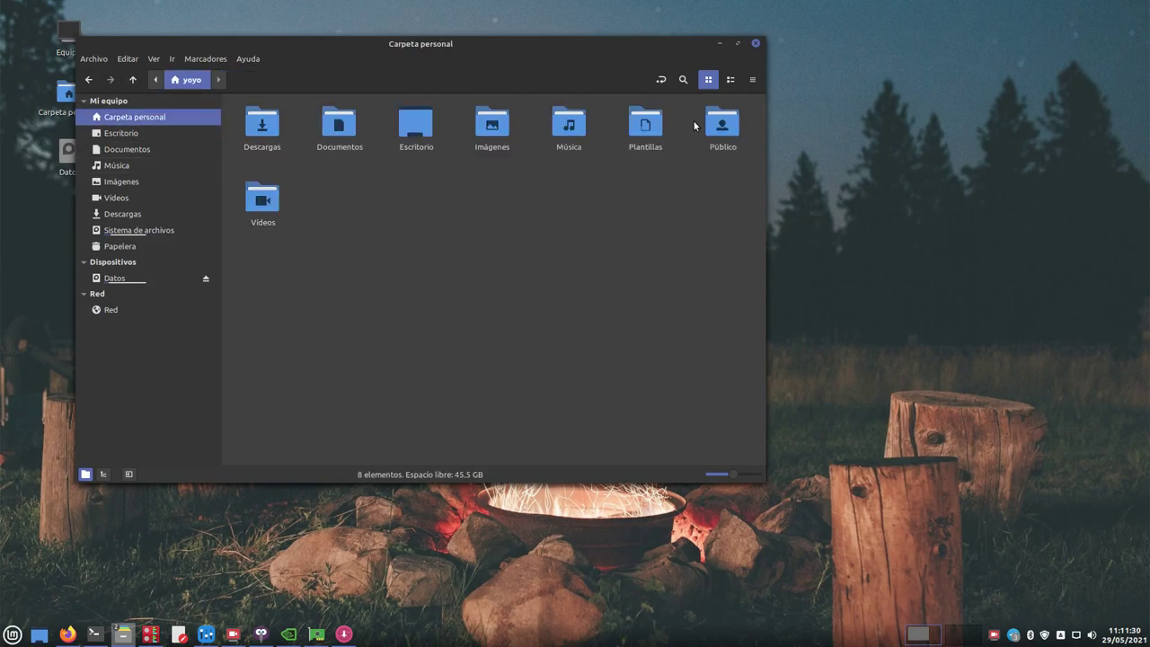
Step: Show hidden files in the home folder and open the pipewire folder inside .config
left_click(153, 59)
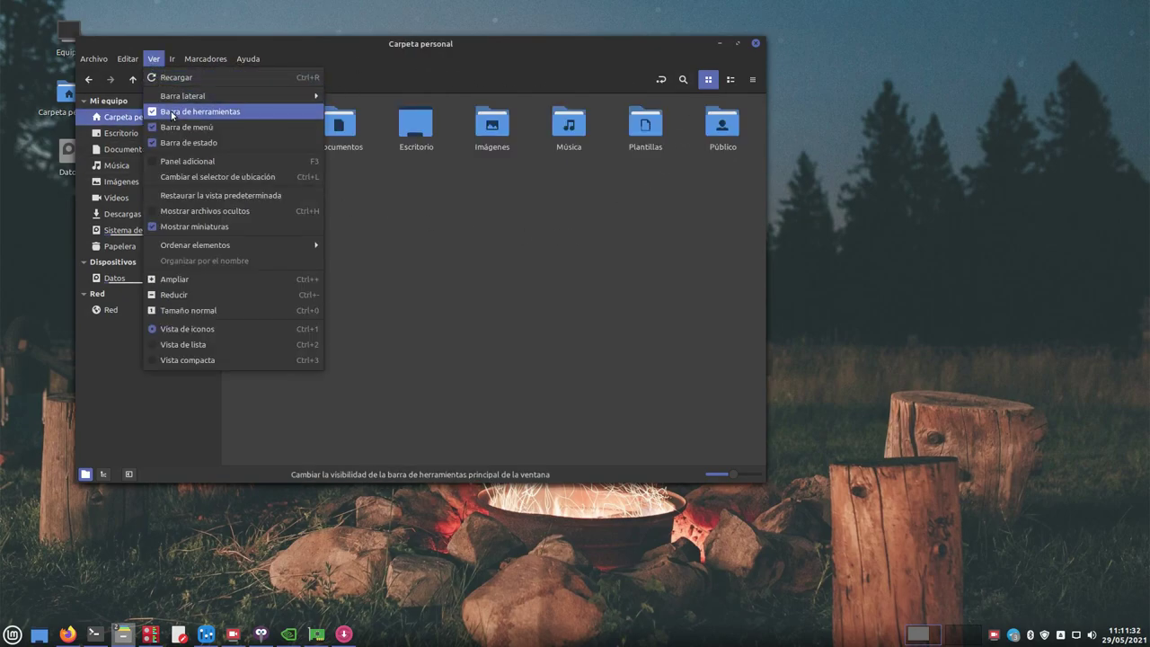
left_click(205, 211)
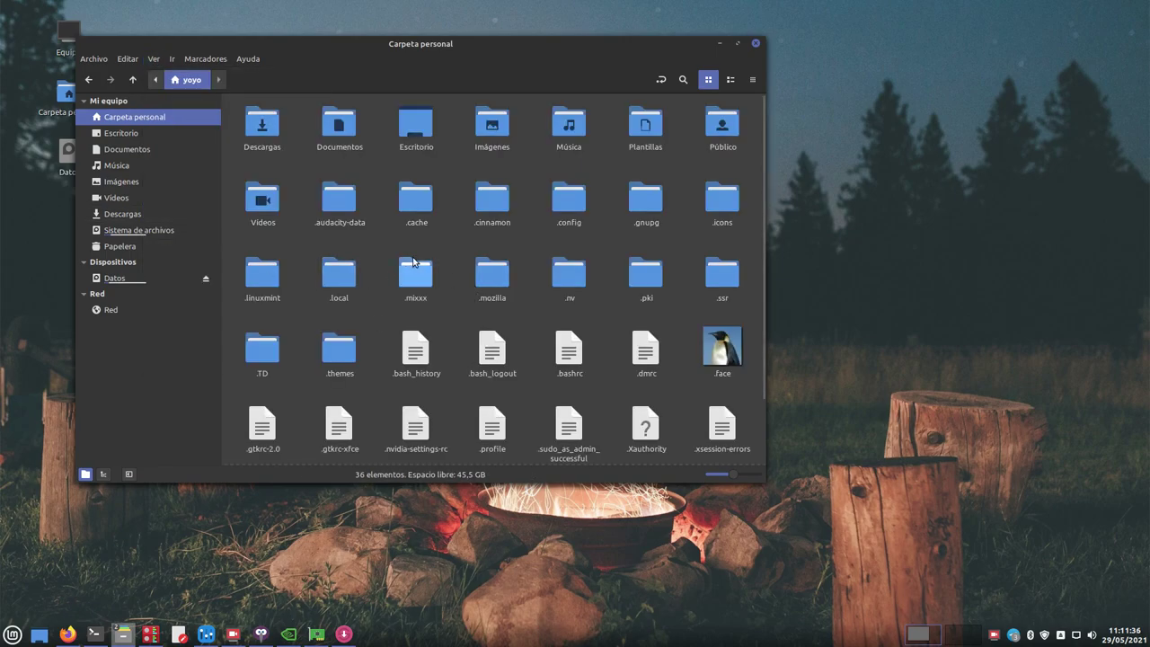
double_click(569, 199)
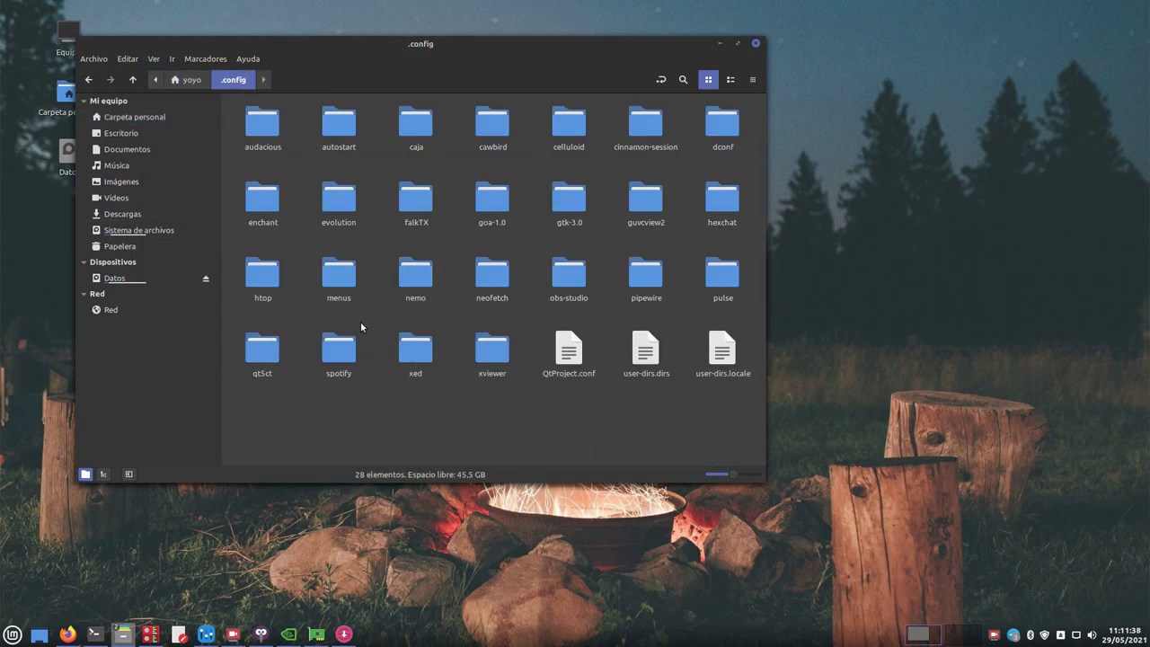
double_click(634, 279)
Step: Arrange the two pipewire windows so both are accessible and copy jack.conf from /usr/share/pipewire into ~/.config/pipewire
left_click_drag(500, 77, 422, 56)
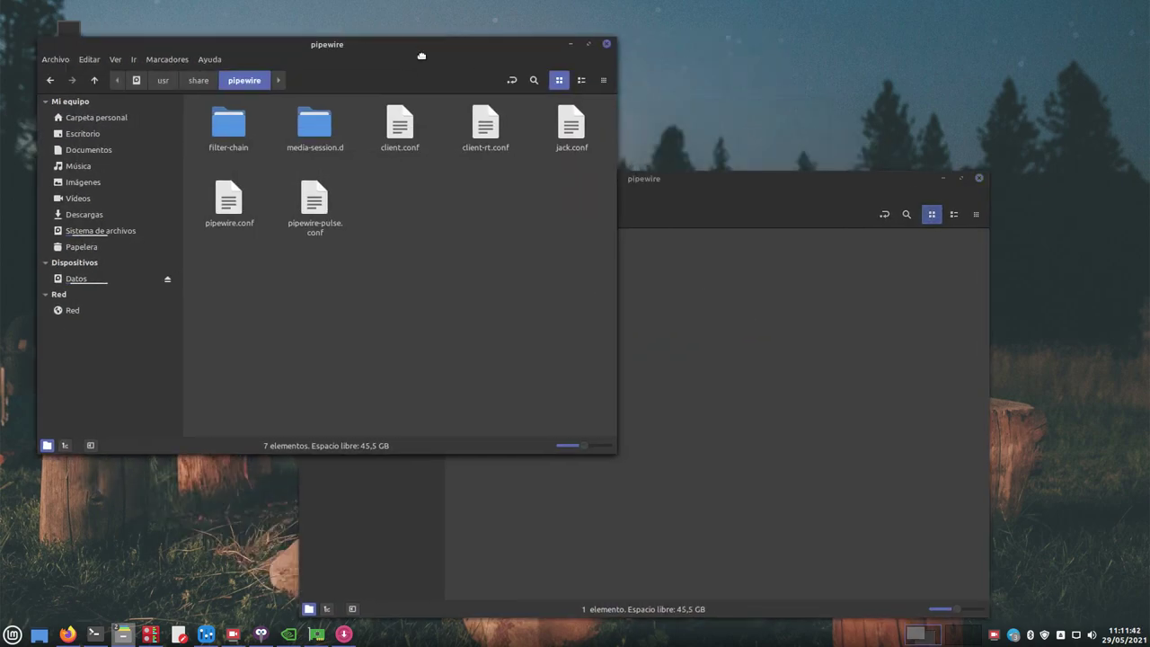
left_click(708, 316)
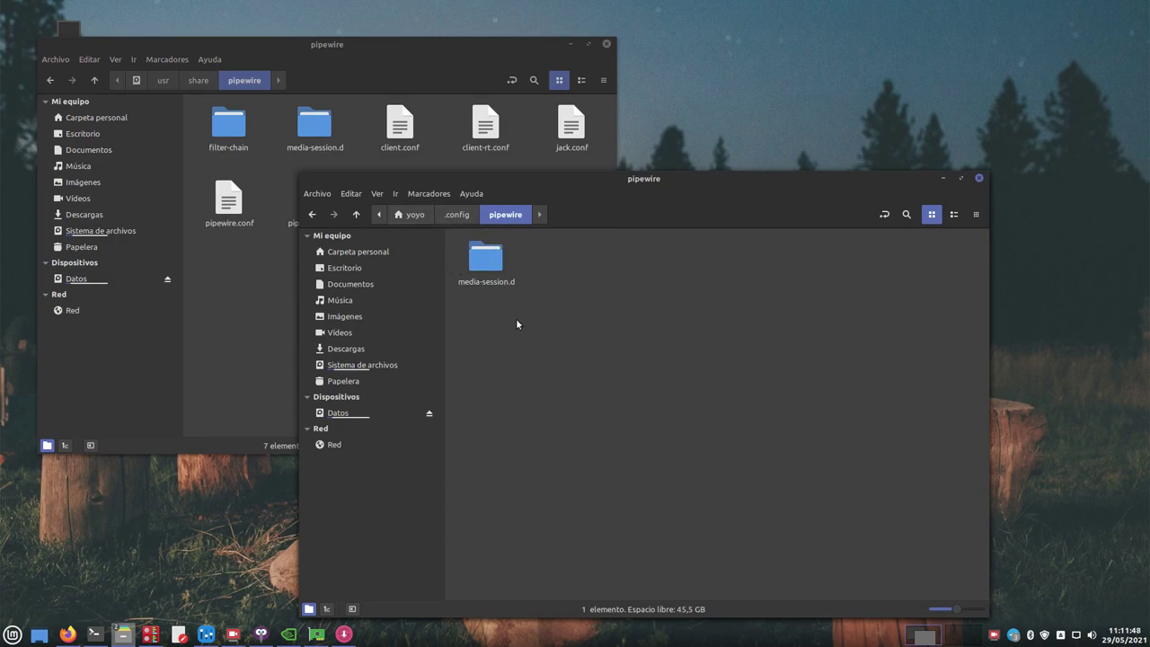
left_click_drag(611, 180, 735, 185)
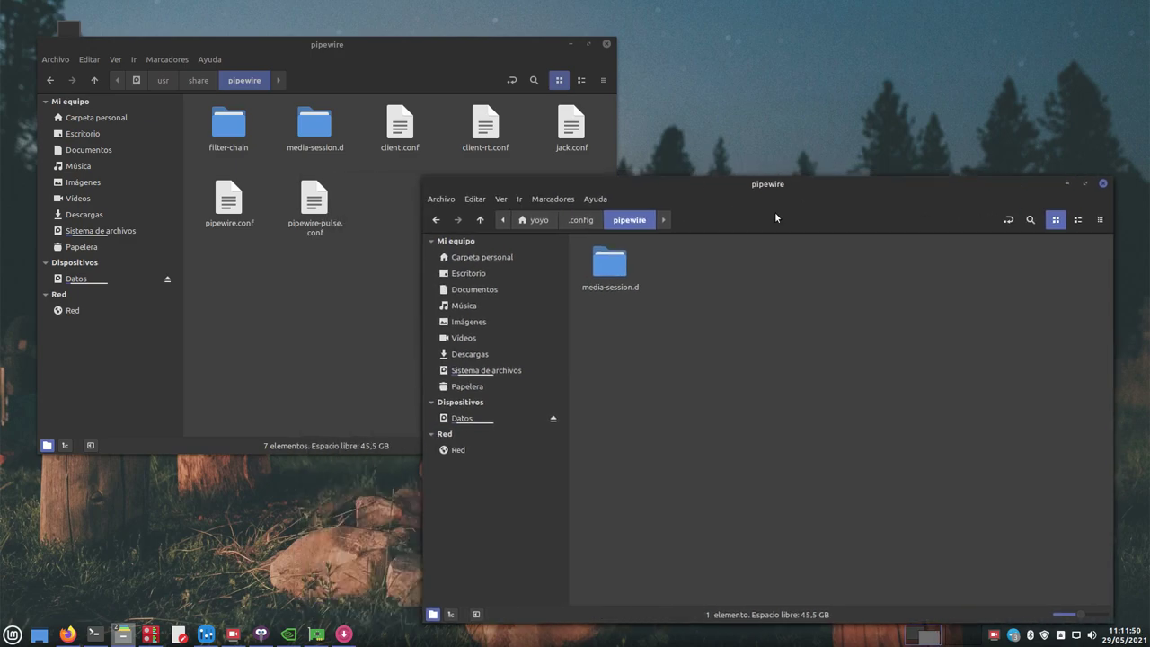
left_click(339, 272)
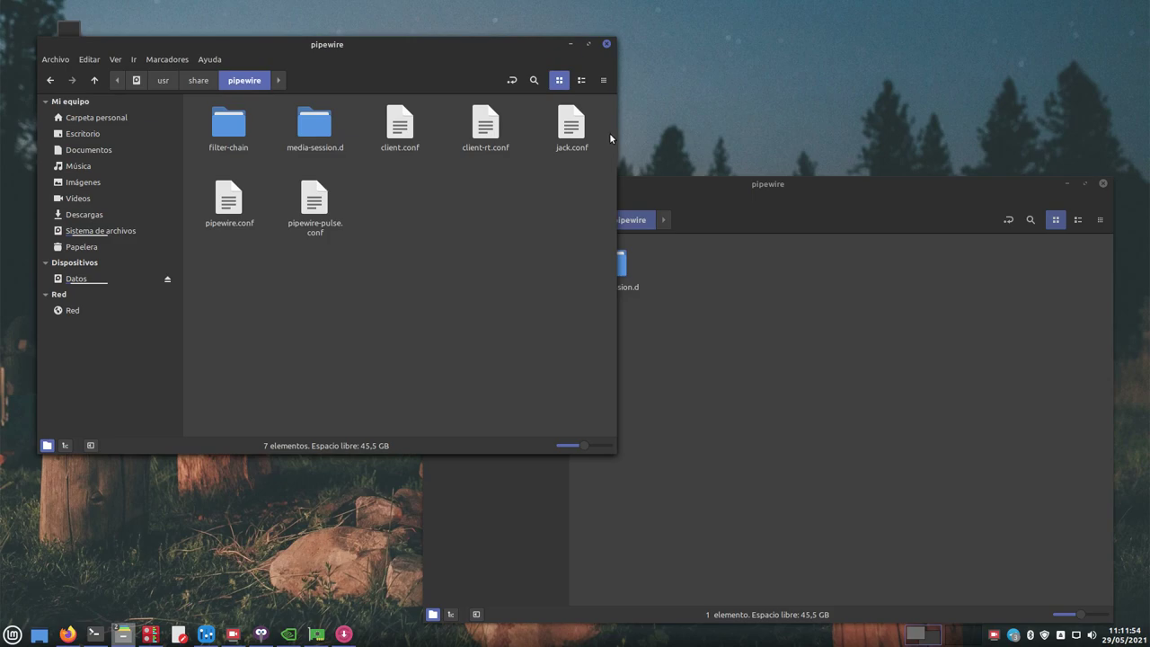
left_click_drag(572, 125, 803, 368)
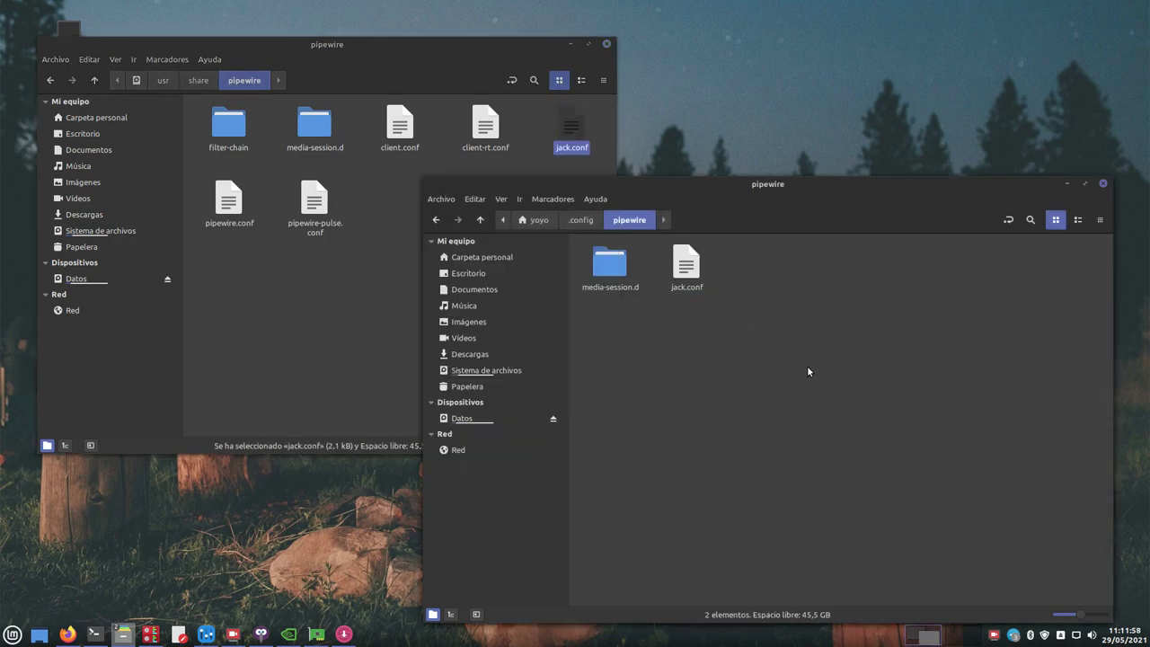
Step: Uncomment the node.latency = 1024/48000 line in the ~/.config/pipewire copy of jack.conf, then save and close the file
right_click(683, 279)
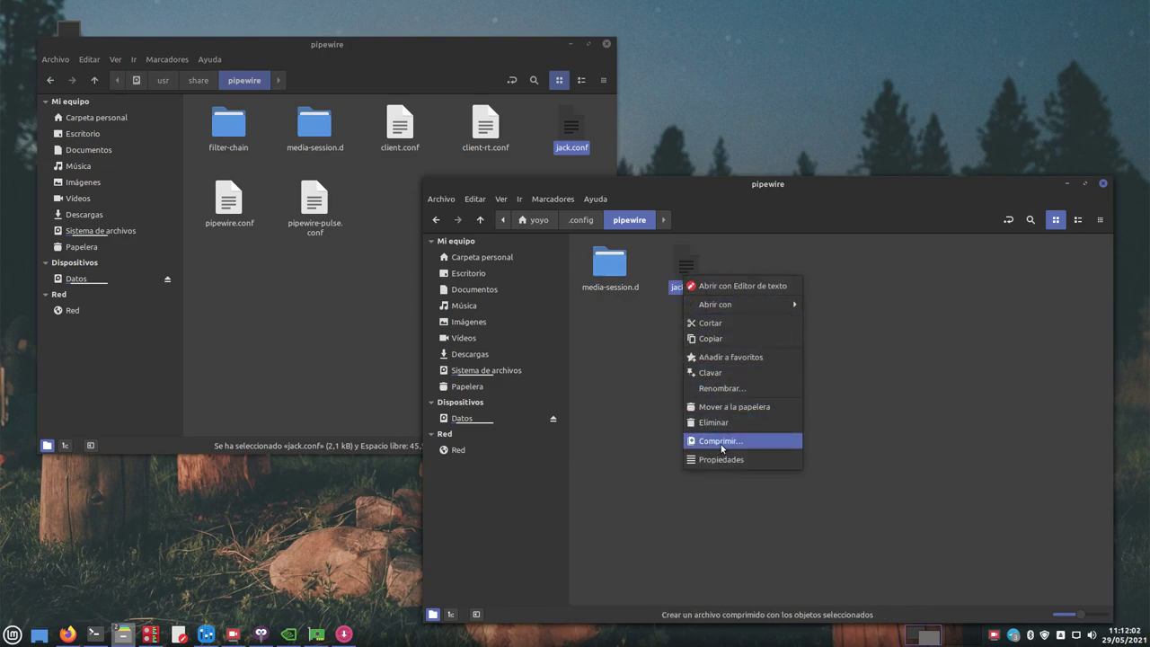
left_click(779, 286)
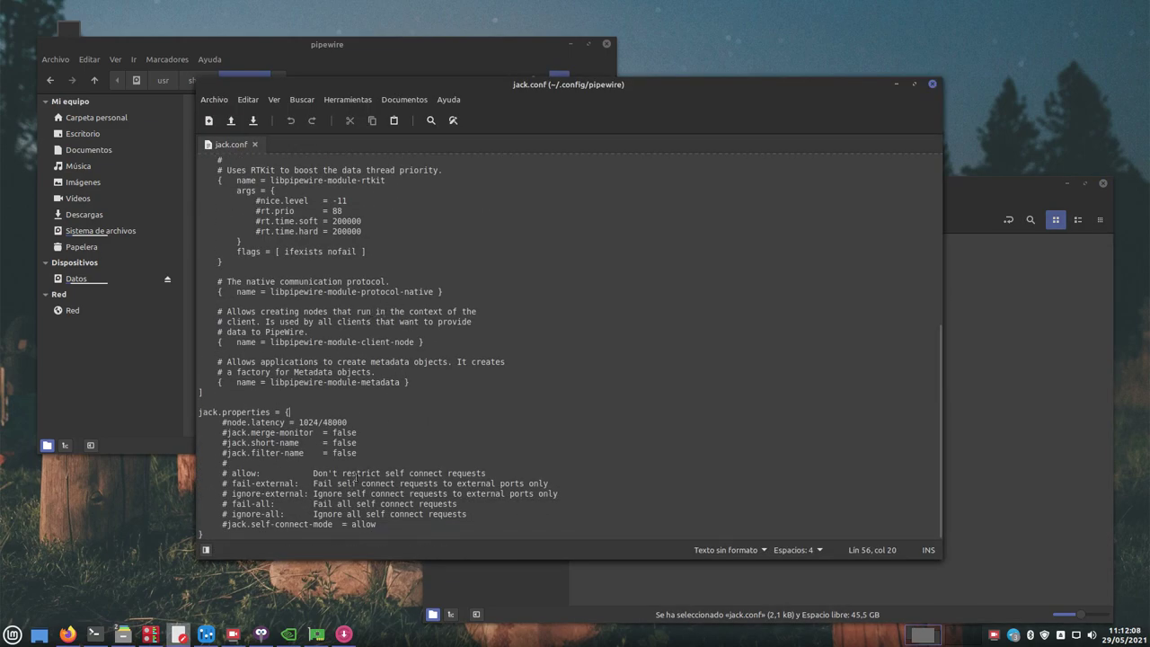
left_click(229, 422)
key("BackSpace")
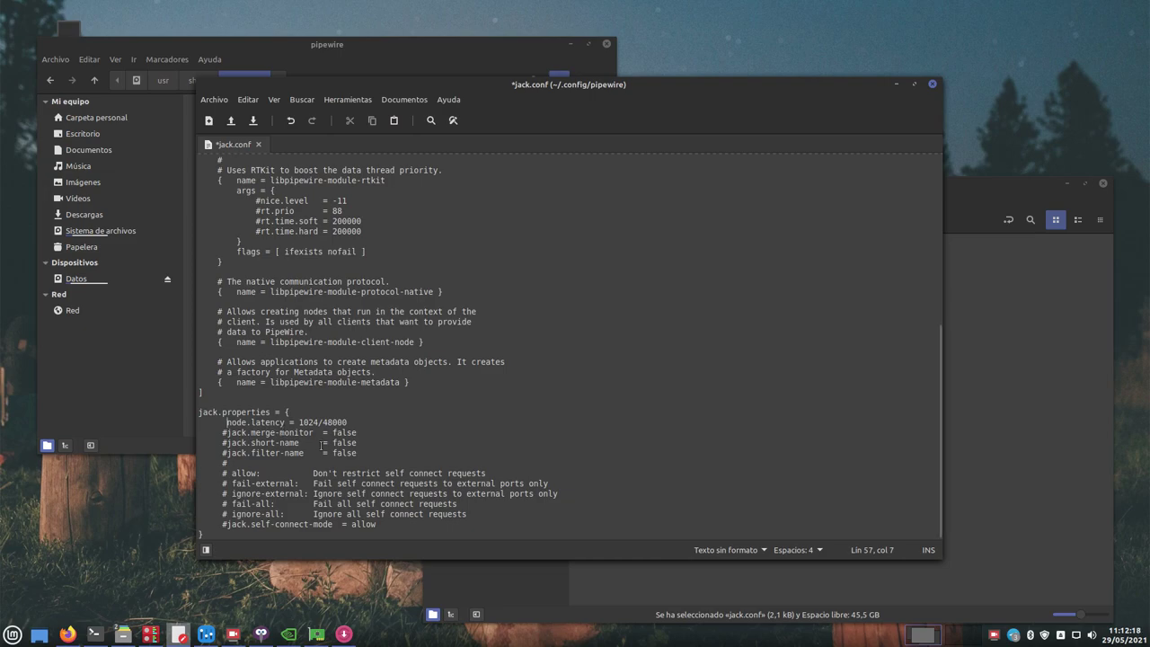
left_click(255, 121)
left_click(931, 83)
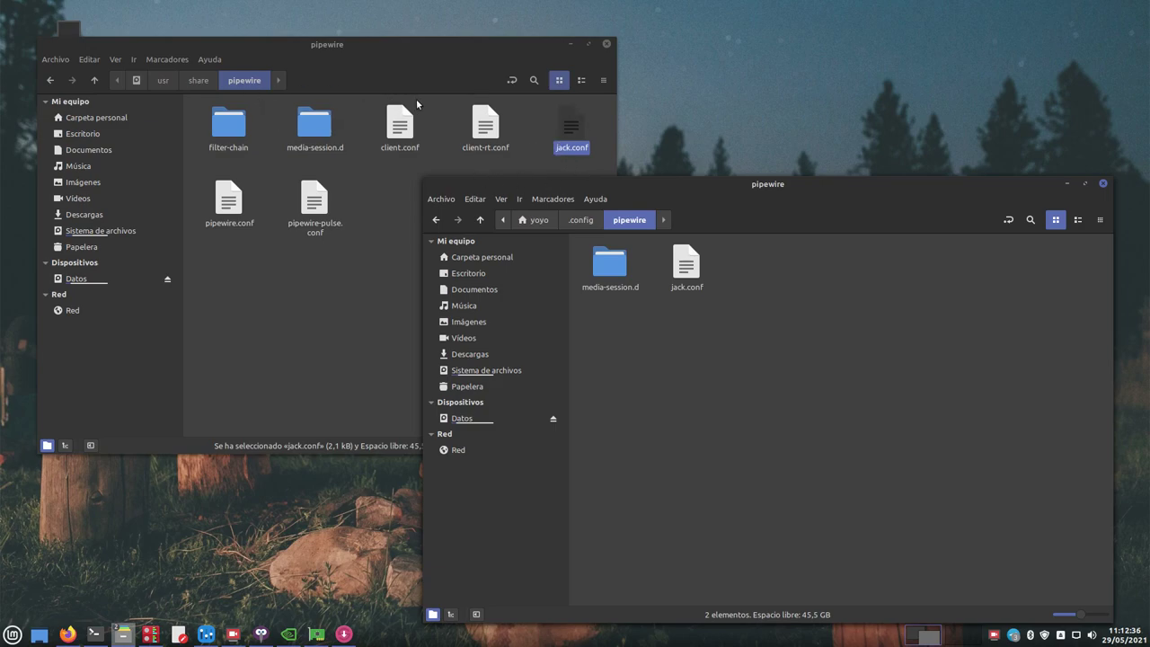
Step: Reopen jack.conf from ~/.config/pipewire in the text editor to check the node.latency line, and close it
left_click(317, 258)
left_click(764, 302)
left_click(687, 269)
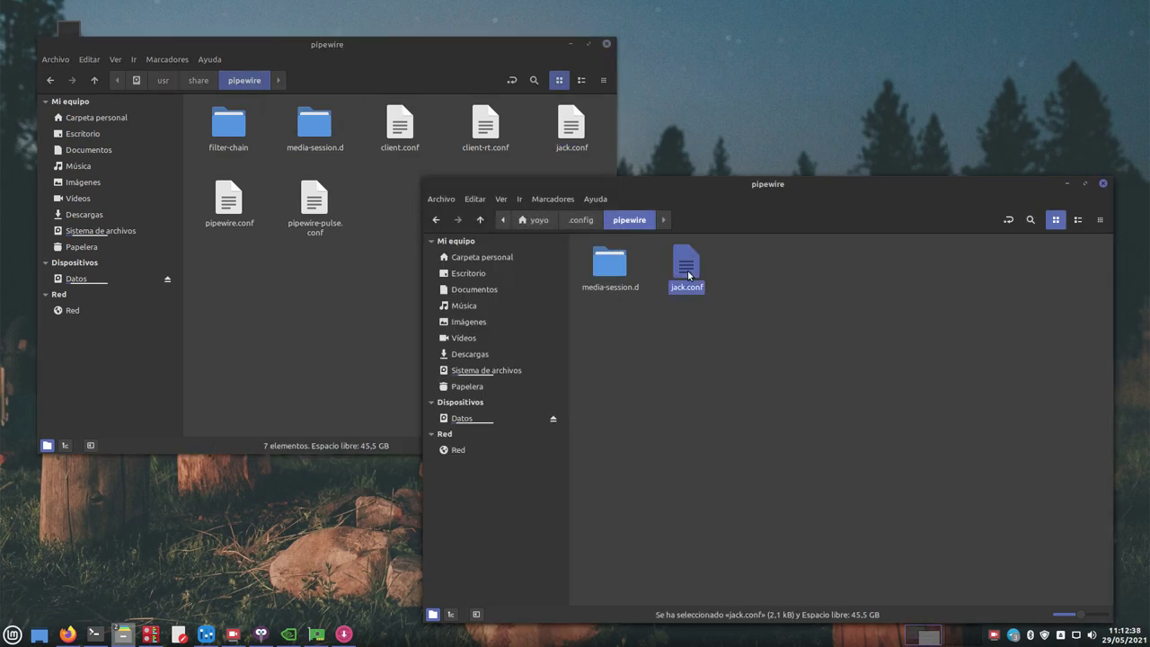
right_click(689, 275)
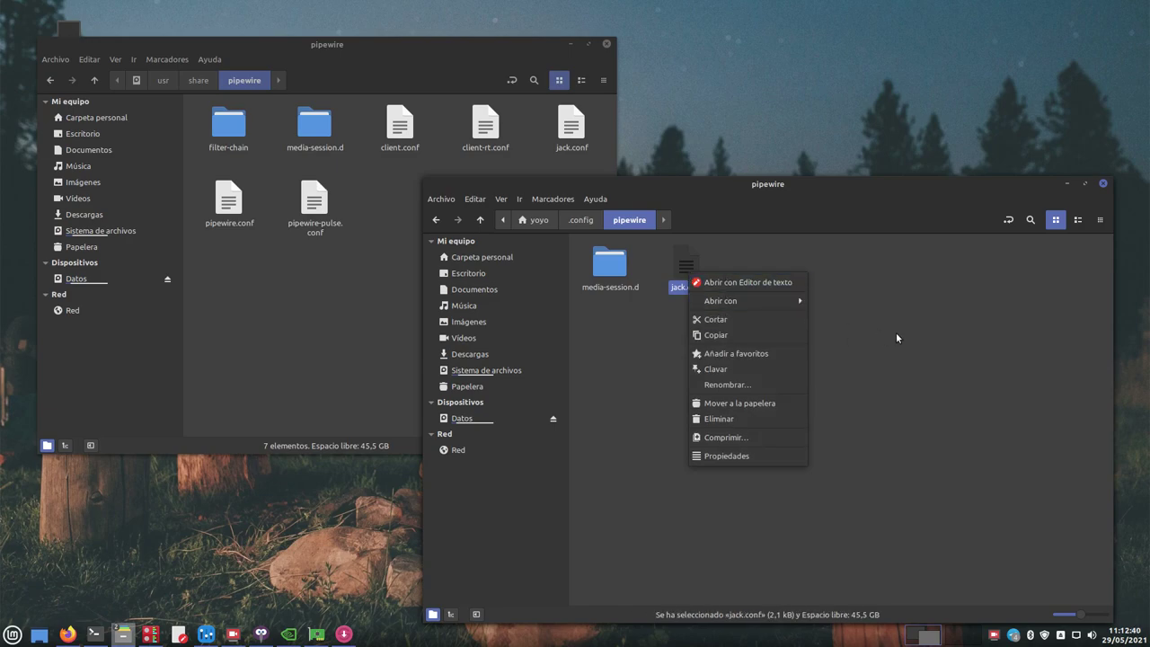
left_click(769, 283)
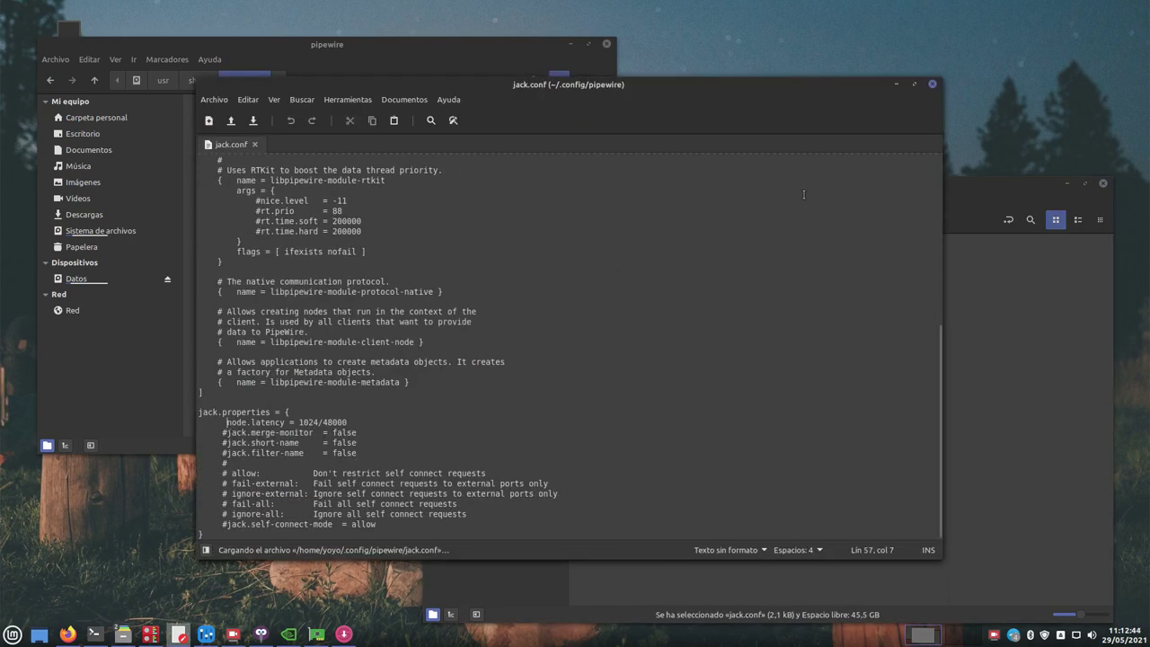
left_click(931, 84)
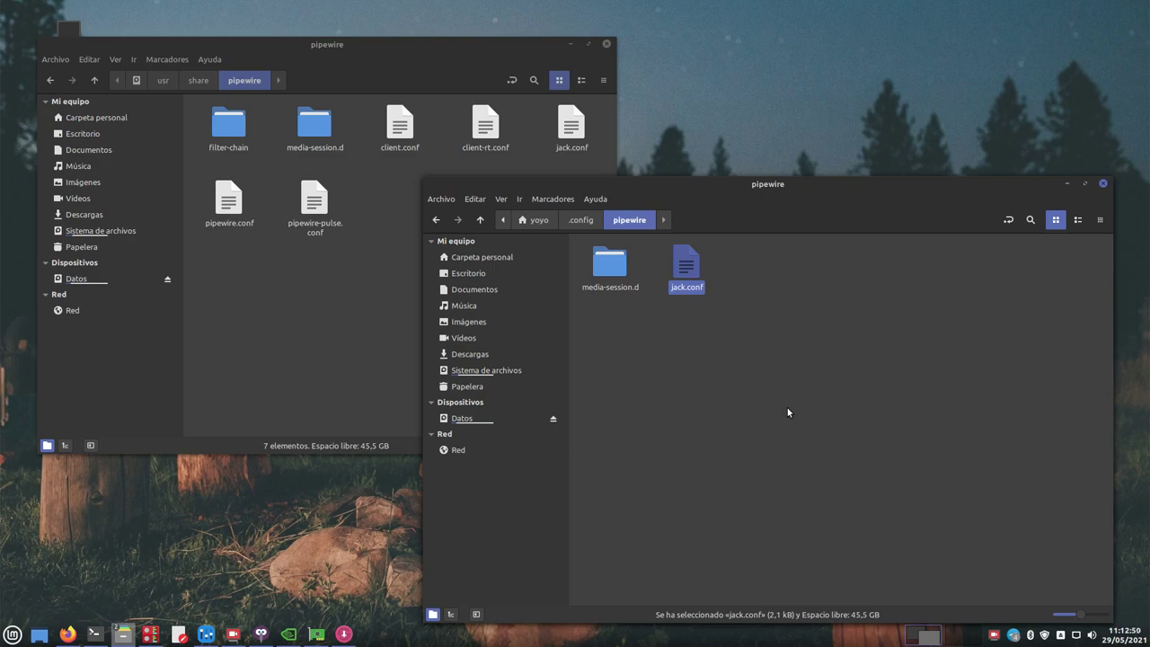
Step: Move the jack.conf copy in ~/.config/pipewire to the trash and select the original in /usr/share/pipewire
right_click(688, 272)
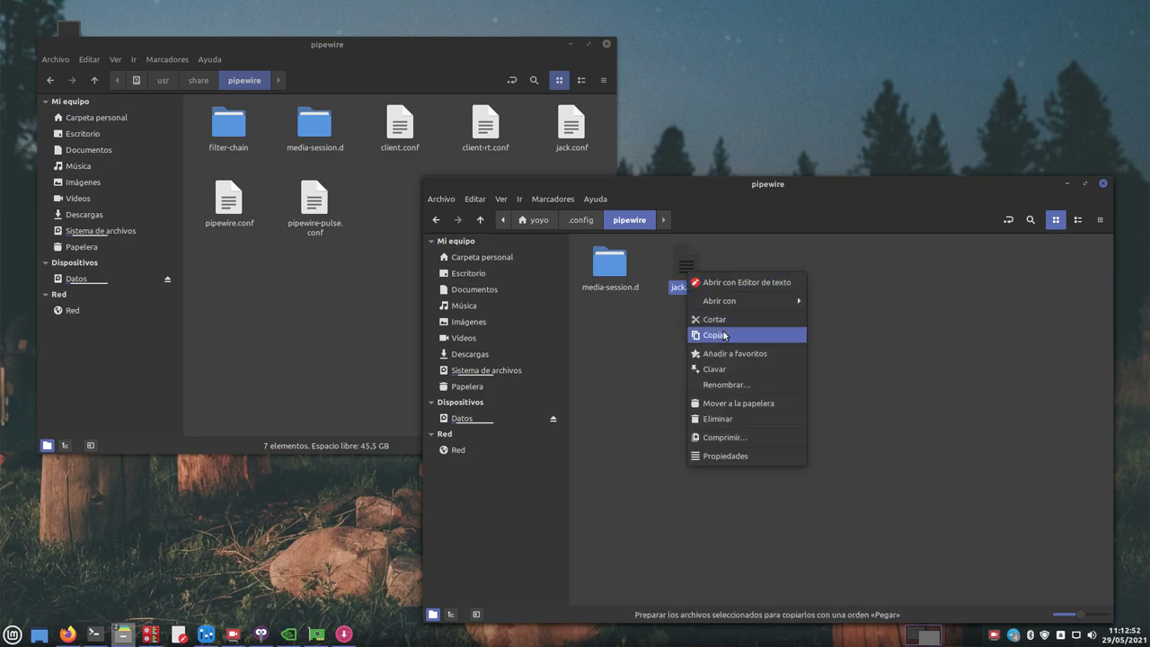
left_click(742, 403)
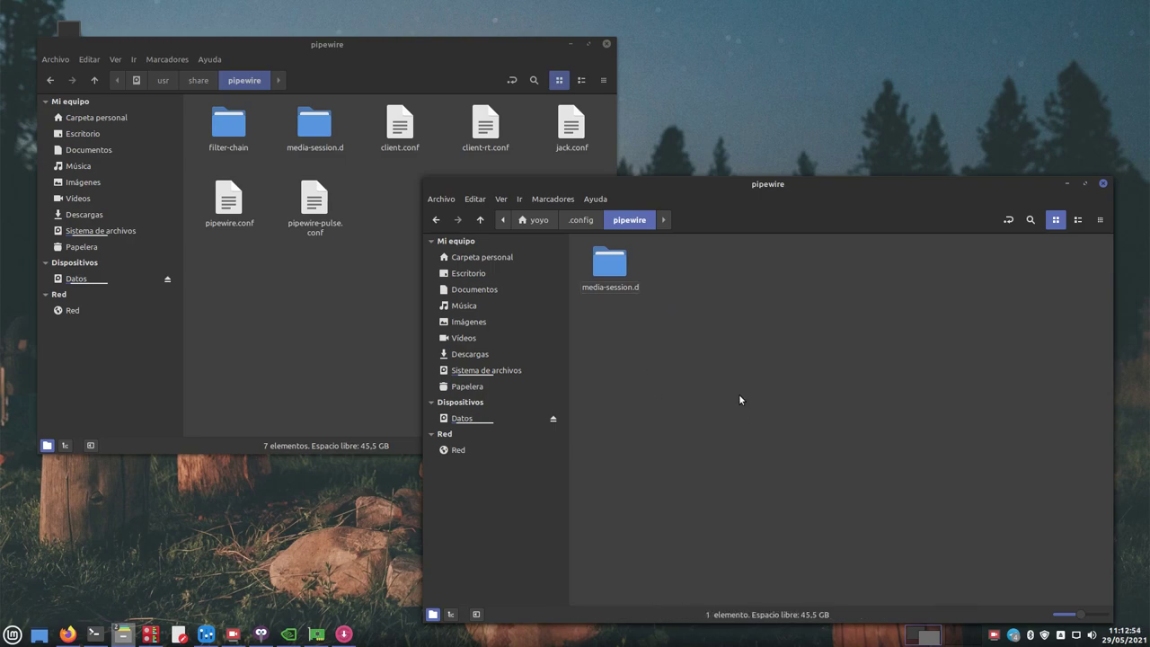
left_click(332, 316)
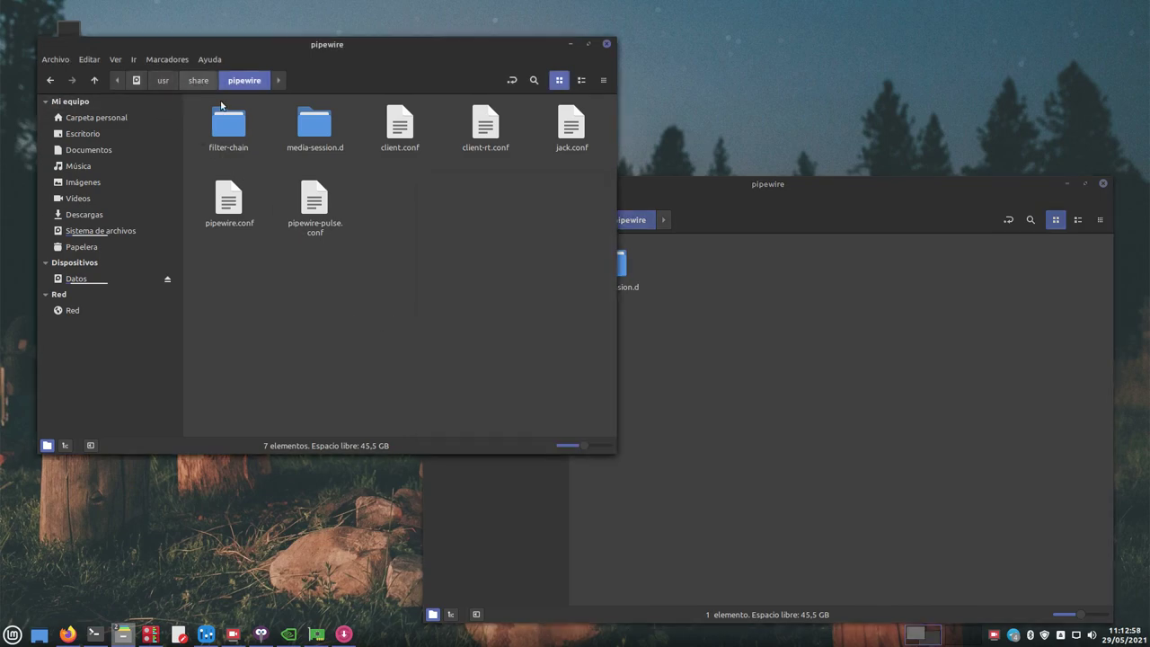
left_click(571, 126)
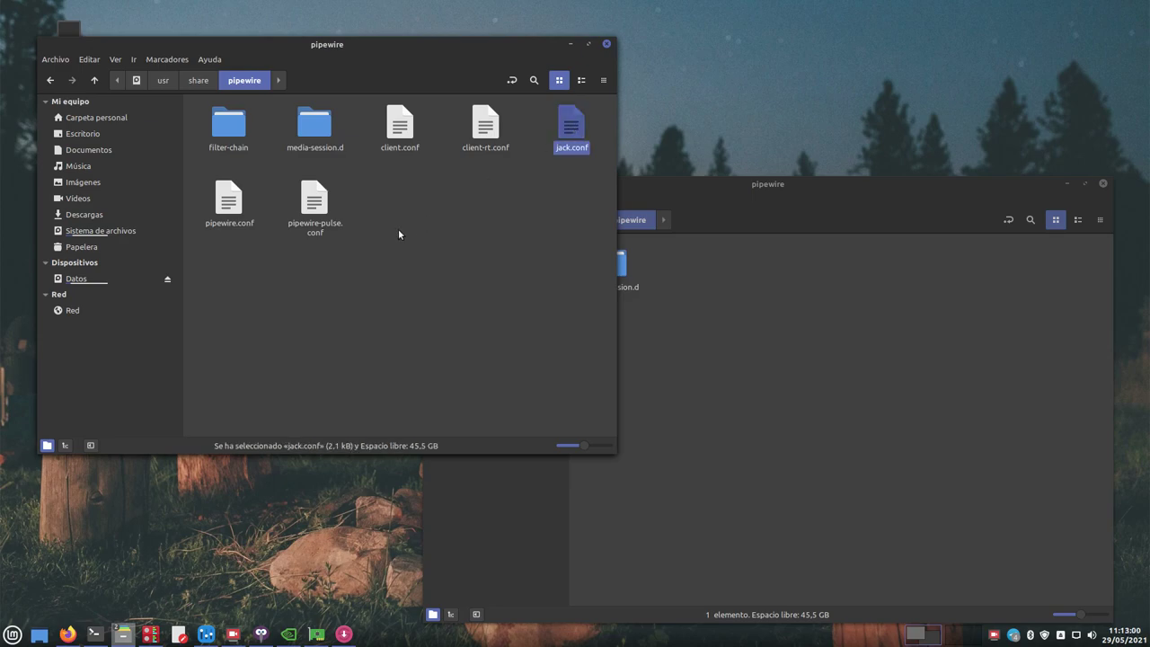
Step: Open pipewire.conf from /usr/share/pipewire, look through its context.objects and context.exec sections, and close the file
double_click(226, 202)
scroll(402, 322, "down", 3)
scroll(401, 322, "down", 20)
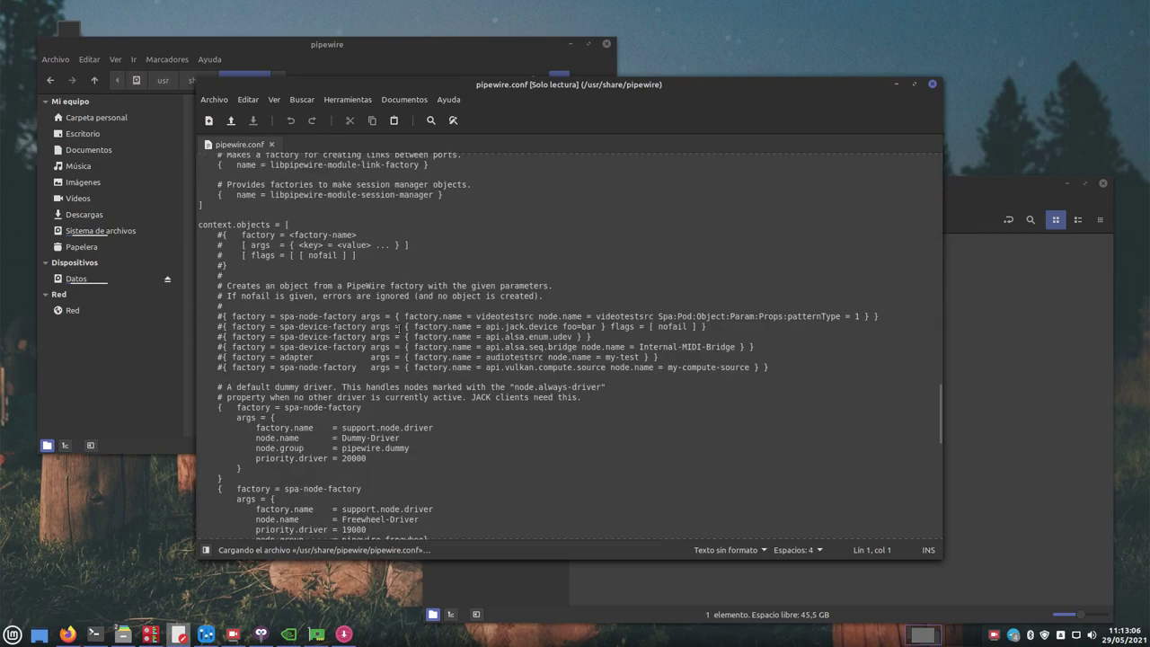
scroll(399, 328, "down", 10)
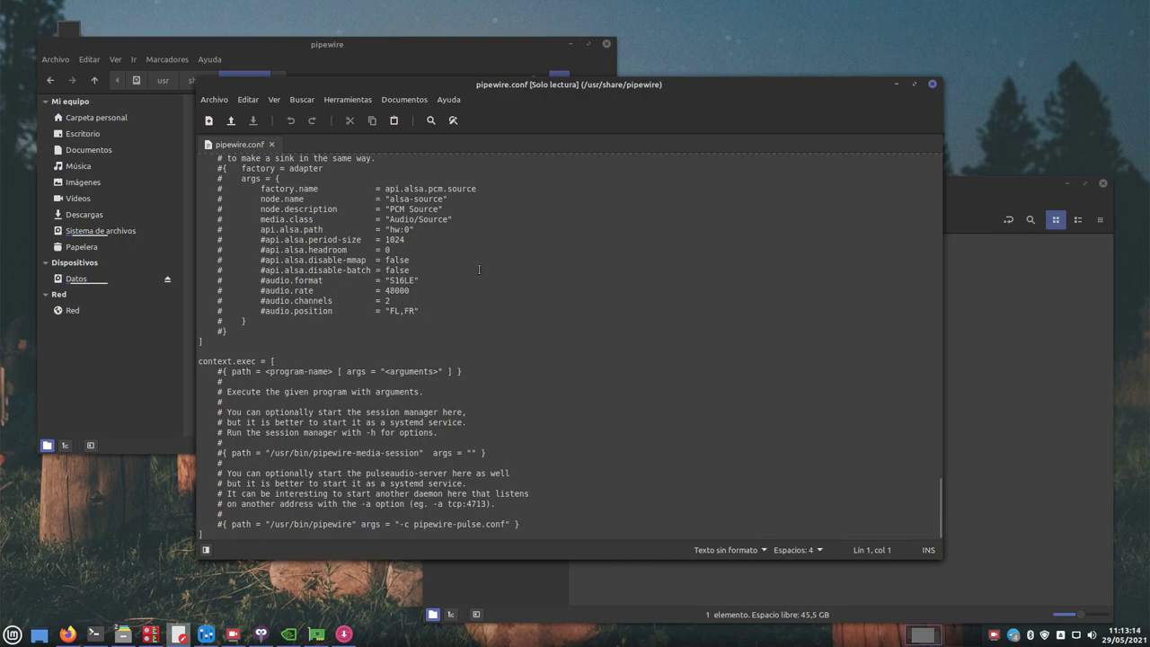
scroll(440, 325, "up", 5)
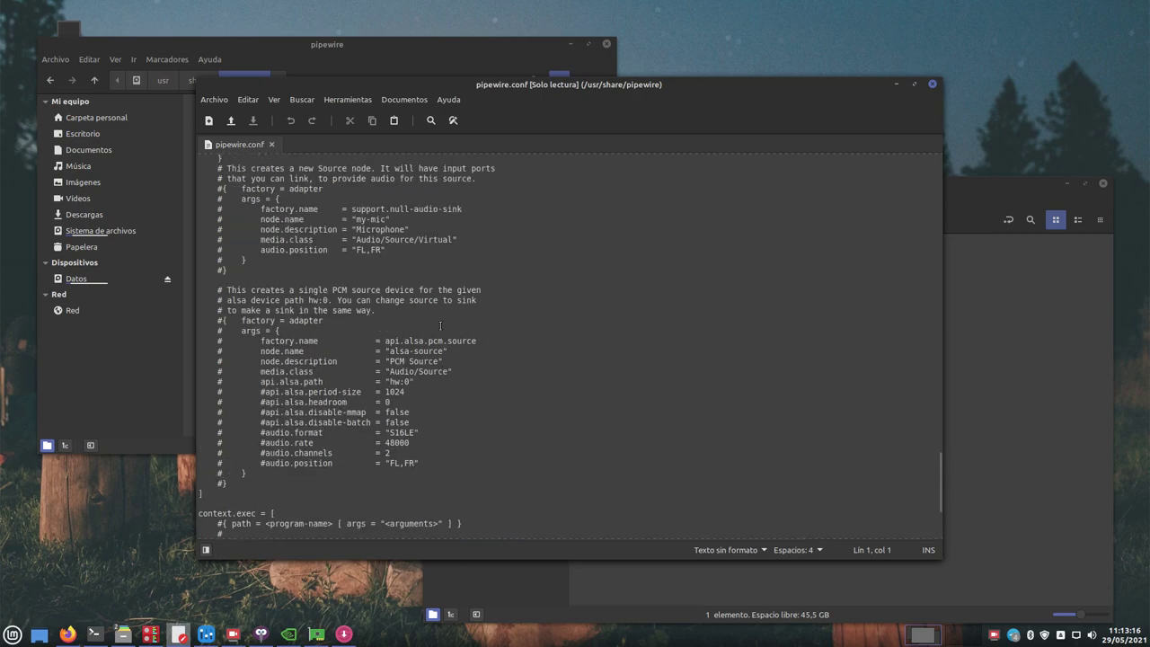
scroll(444, 306, "up", 4)
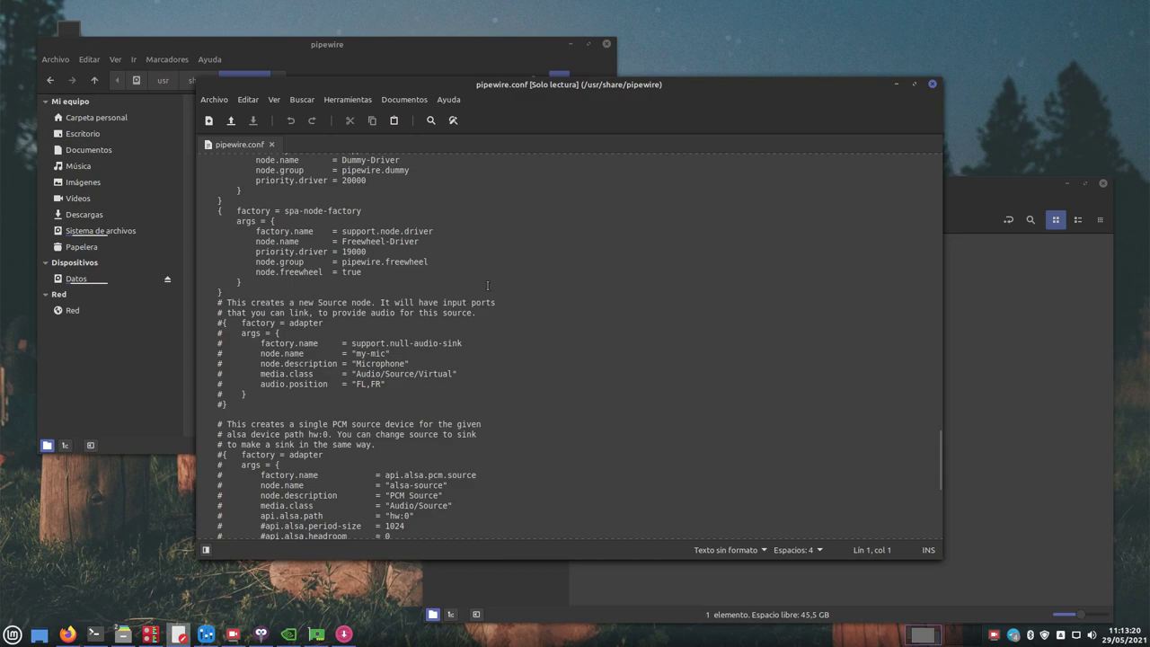
scroll(466, 297, "up", 5)
left_click(933, 84)
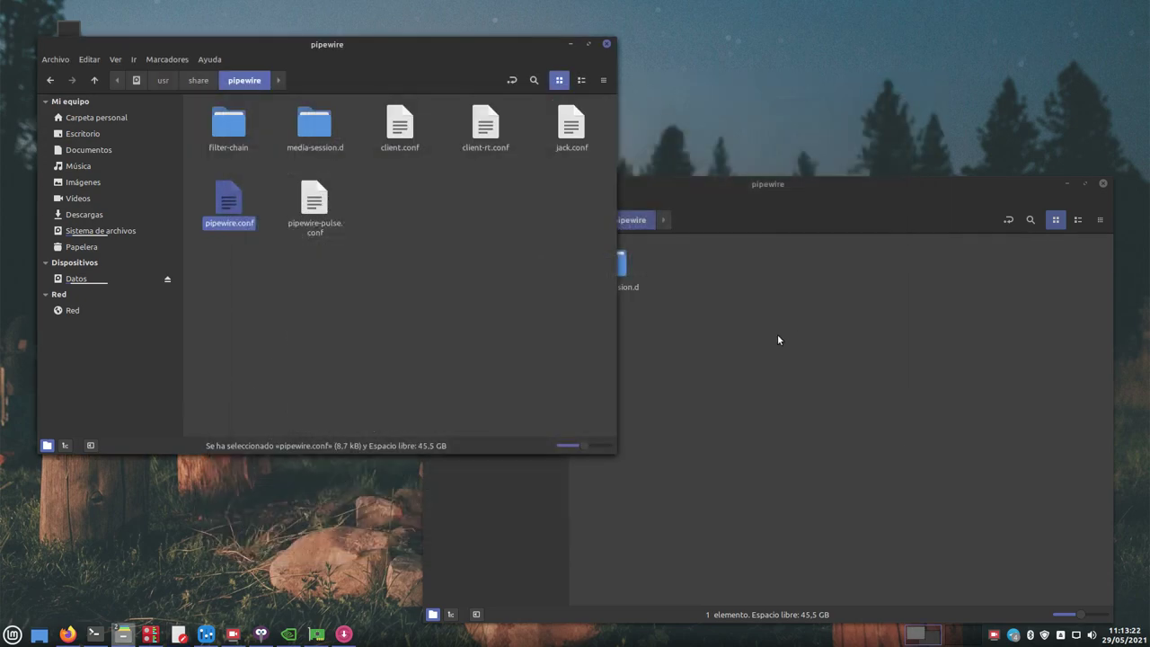
Step: View the contents of media-session.d in ~/.config/pipewire twice, return to the pipewire folder and shift its window towards the desktop's centre
left_click(798, 440)
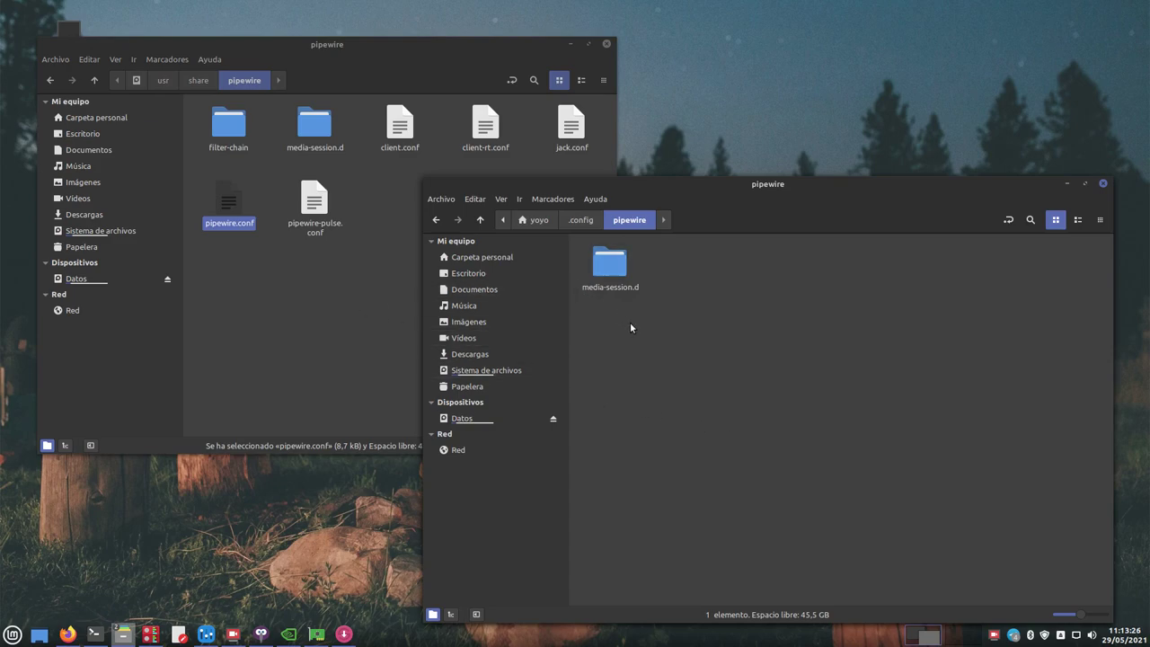
double_click(605, 270)
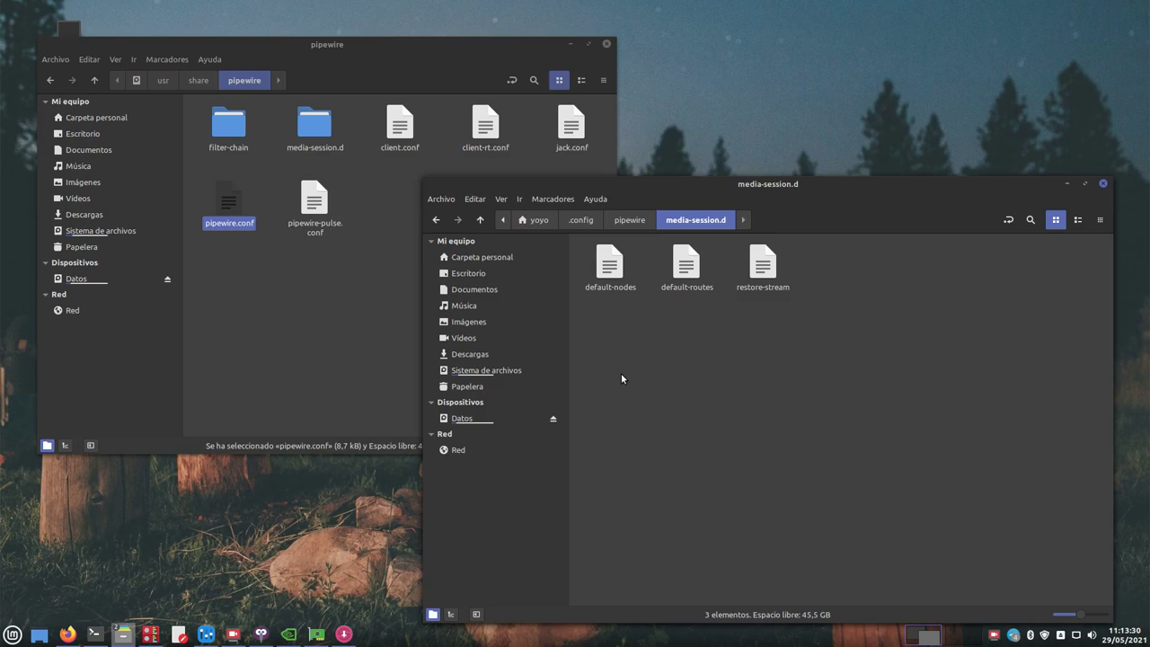
left_click(435, 219)
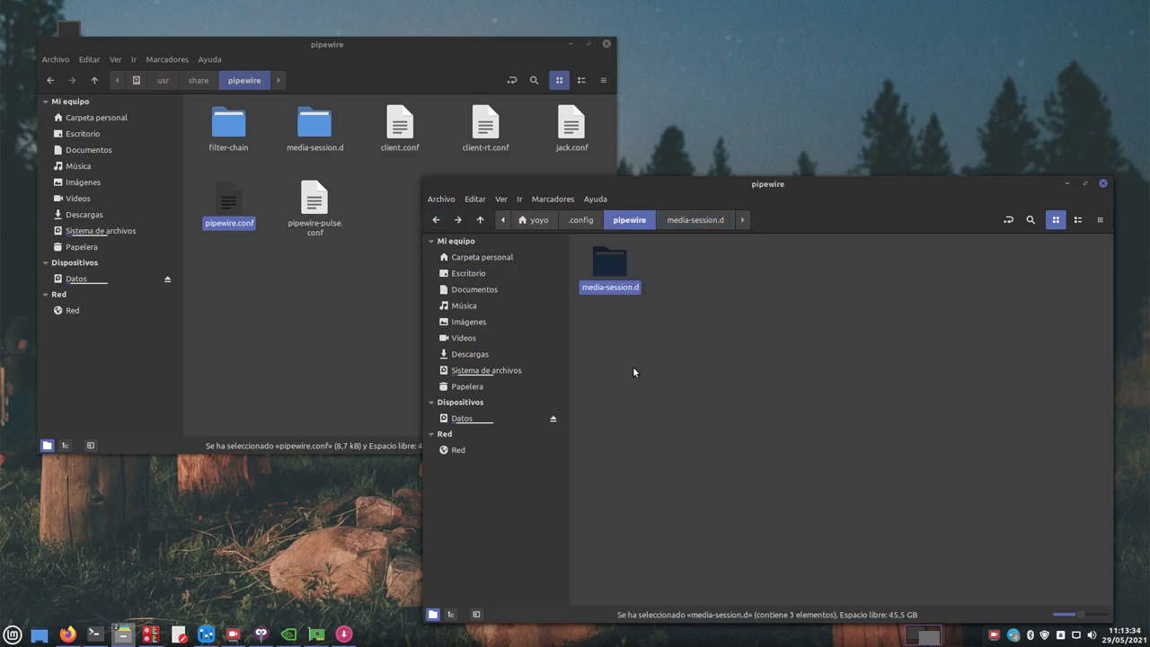
double_click(617, 275)
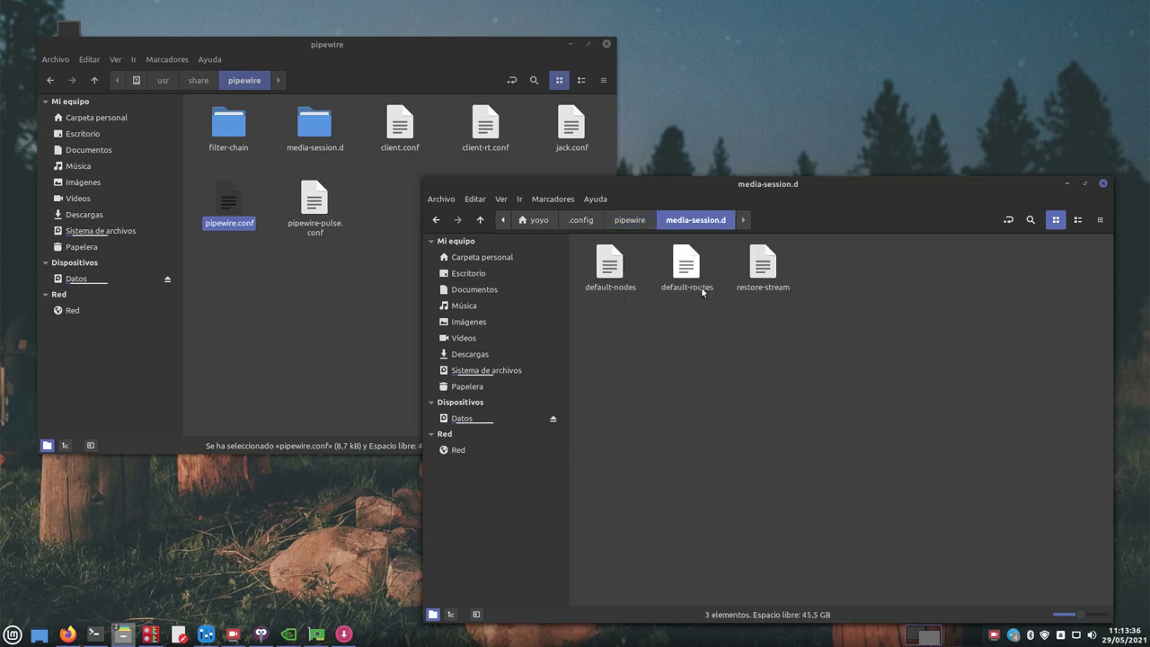
left_click(629, 219)
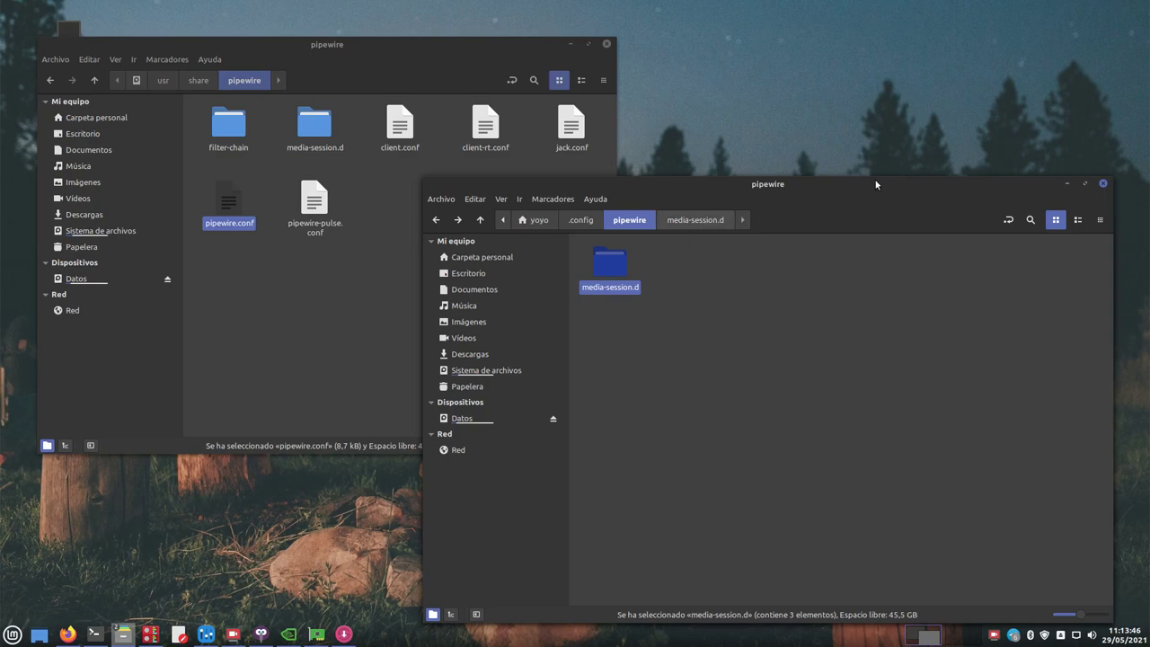
left_click_drag(854, 221, 750, 158)
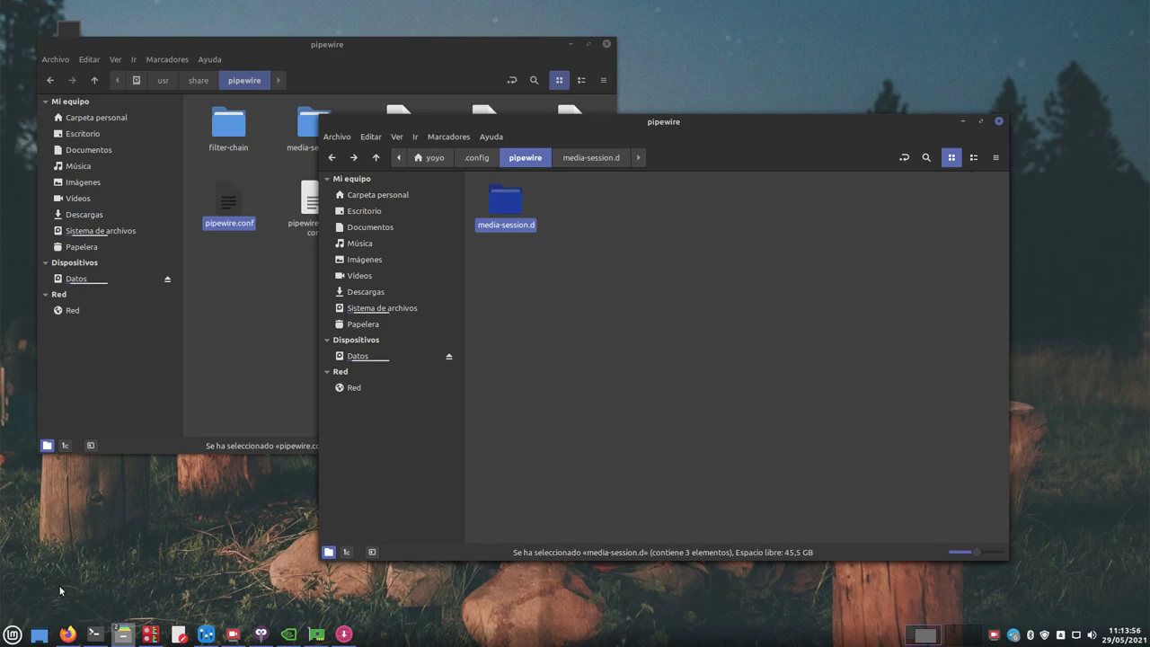
Step: Switch to Firefox and view the opening of the Deb Linux article "Habemus Lenovo H520S, la familia Deb Linux se completa"
left_click(65, 635)
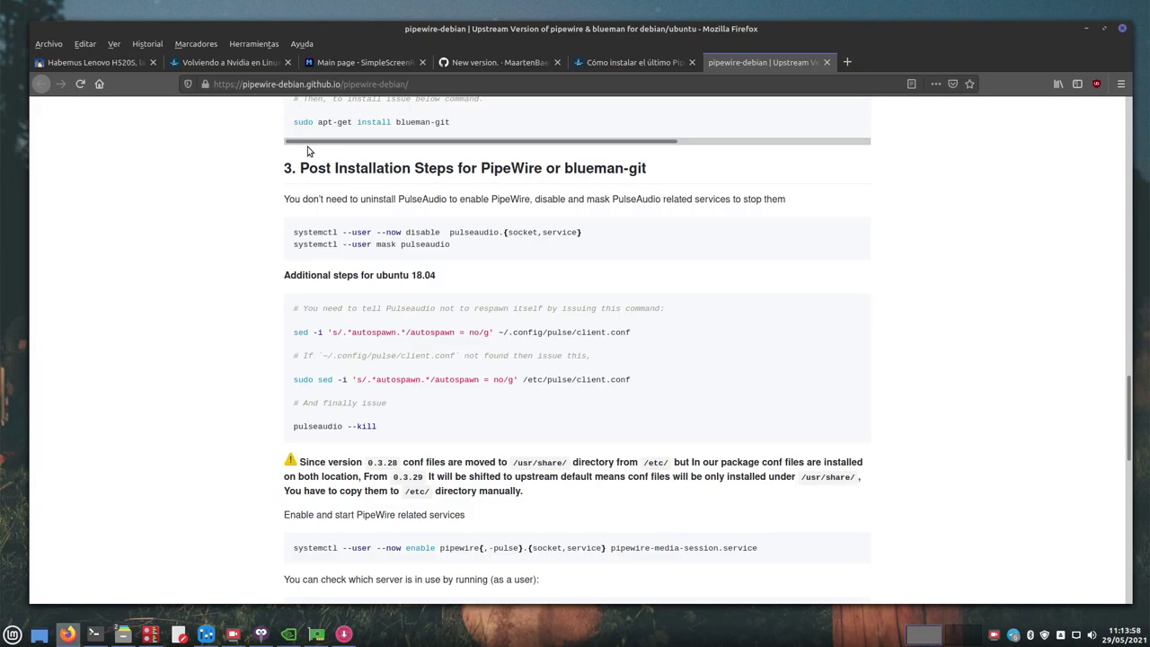
left_click(124, 65)
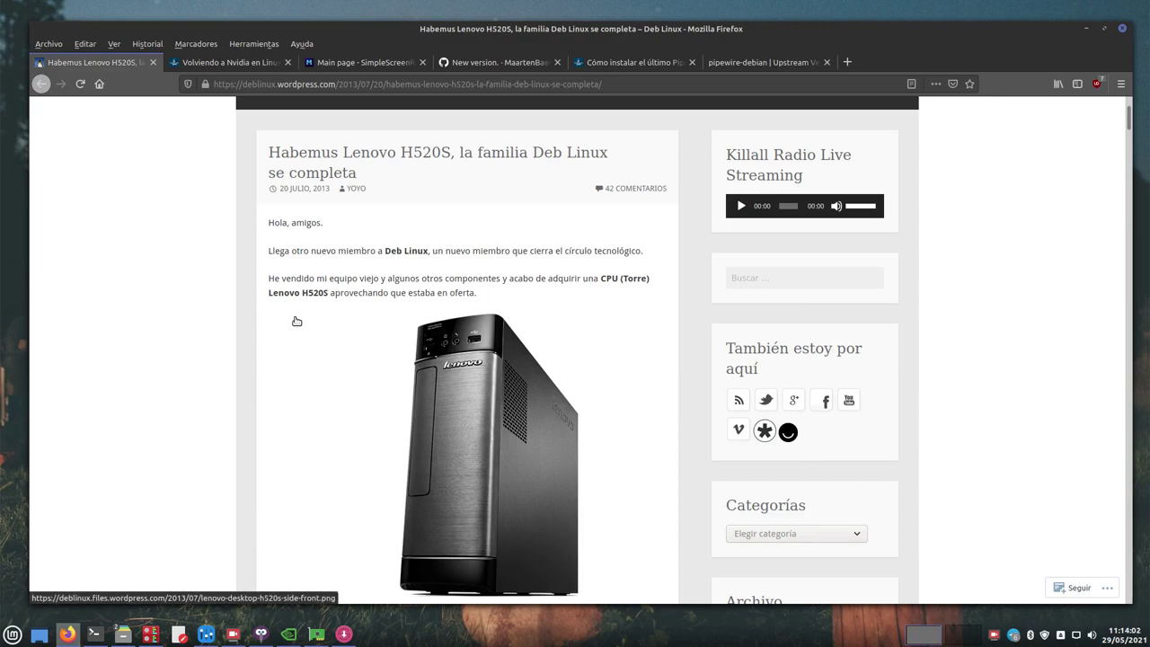
scroll(296, 321, "up", 3)
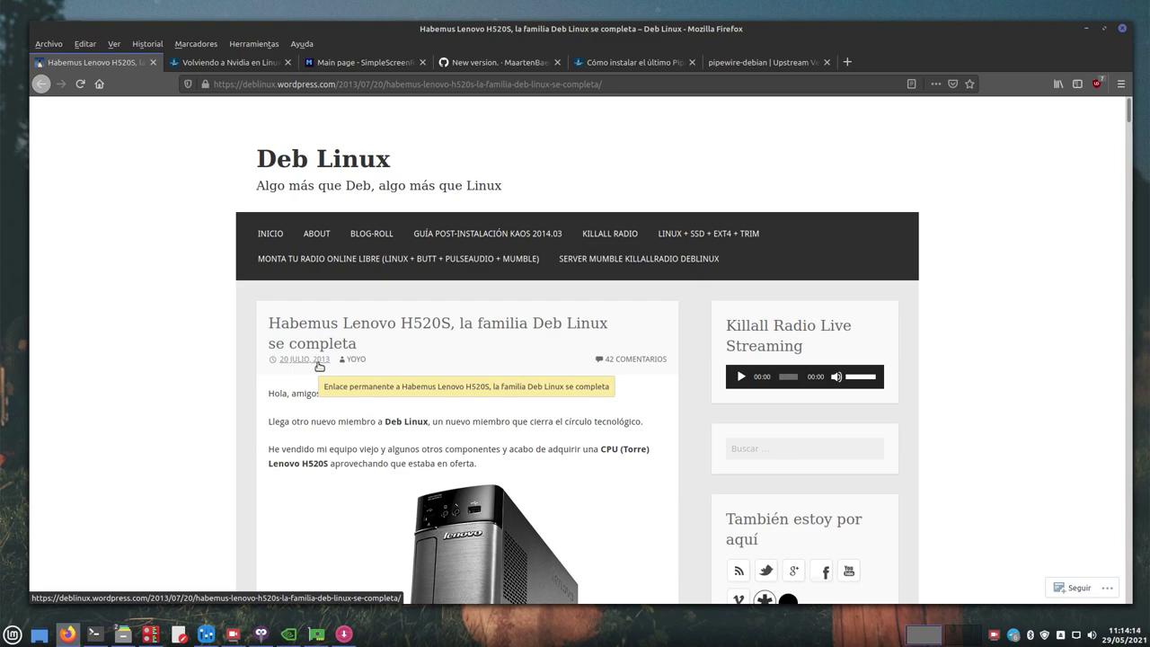
scroll(413, 454, "down", 2)
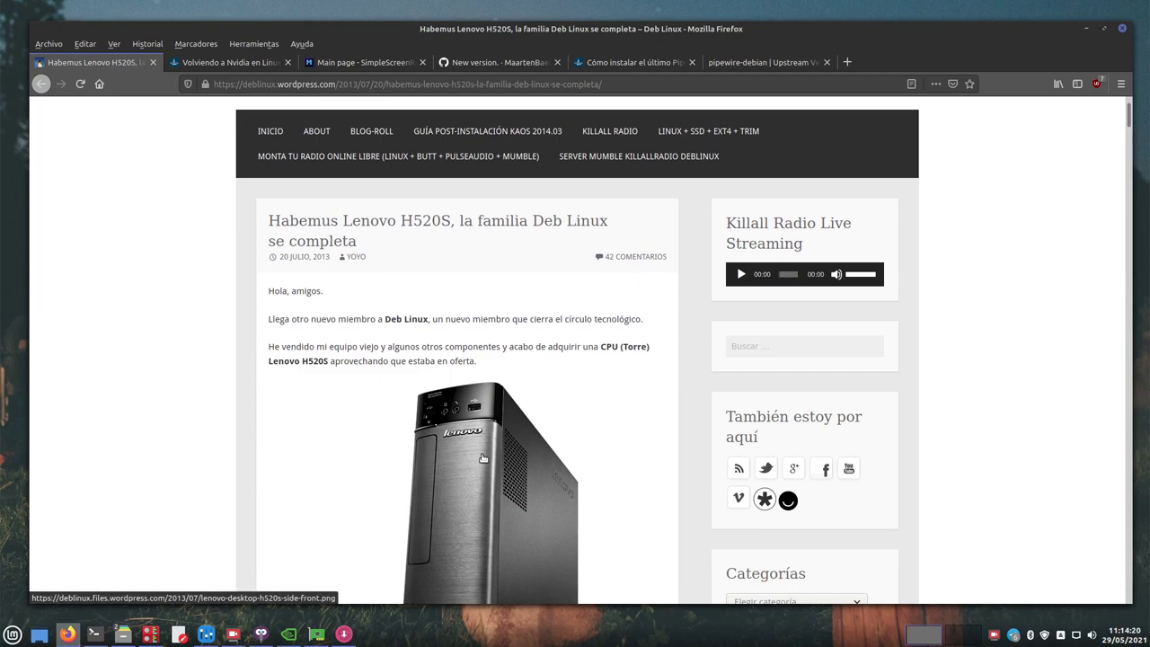
Step: Review the Lenovo H520S and Asus GeForce 210 articles, the SimpleScreenRecorder main page and the MaartenBaert/ssr "New version." commit on GitHub
scroll(444, 463, "up", 2)
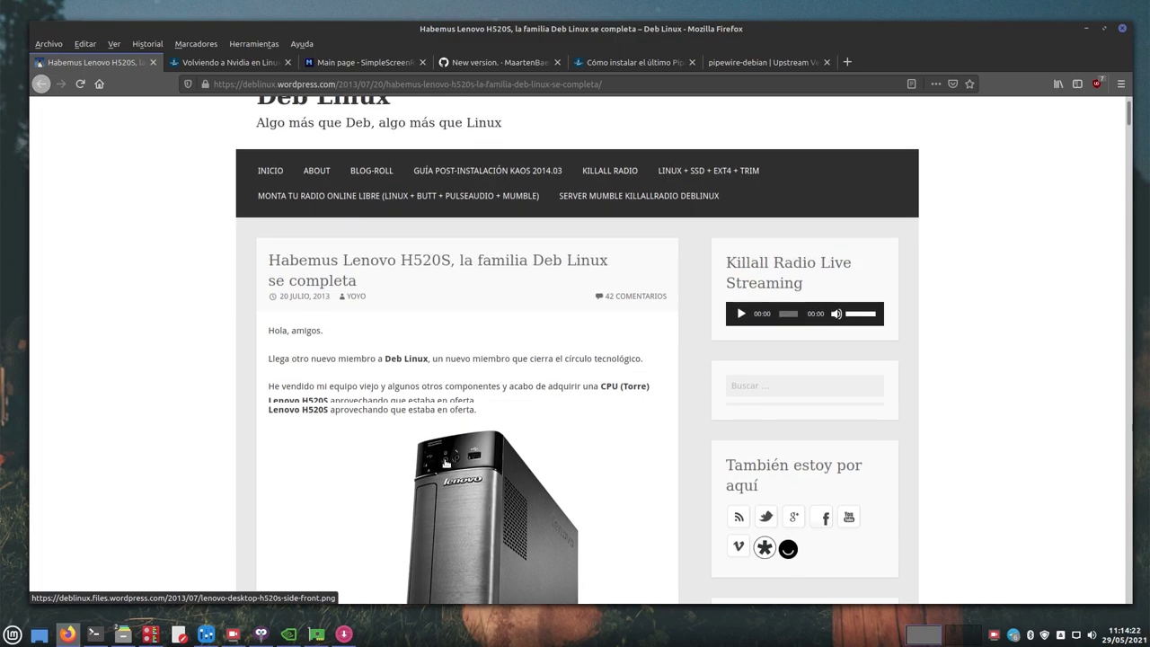
left_click(238, 65)
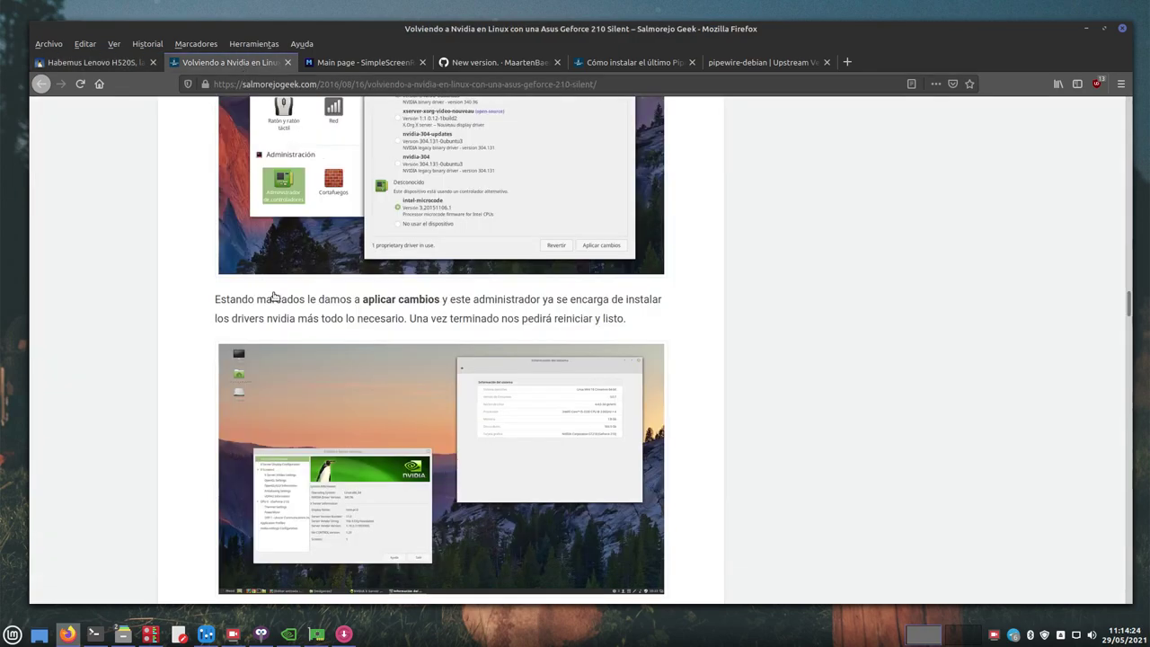
scroll(277, 350, "up", 15)
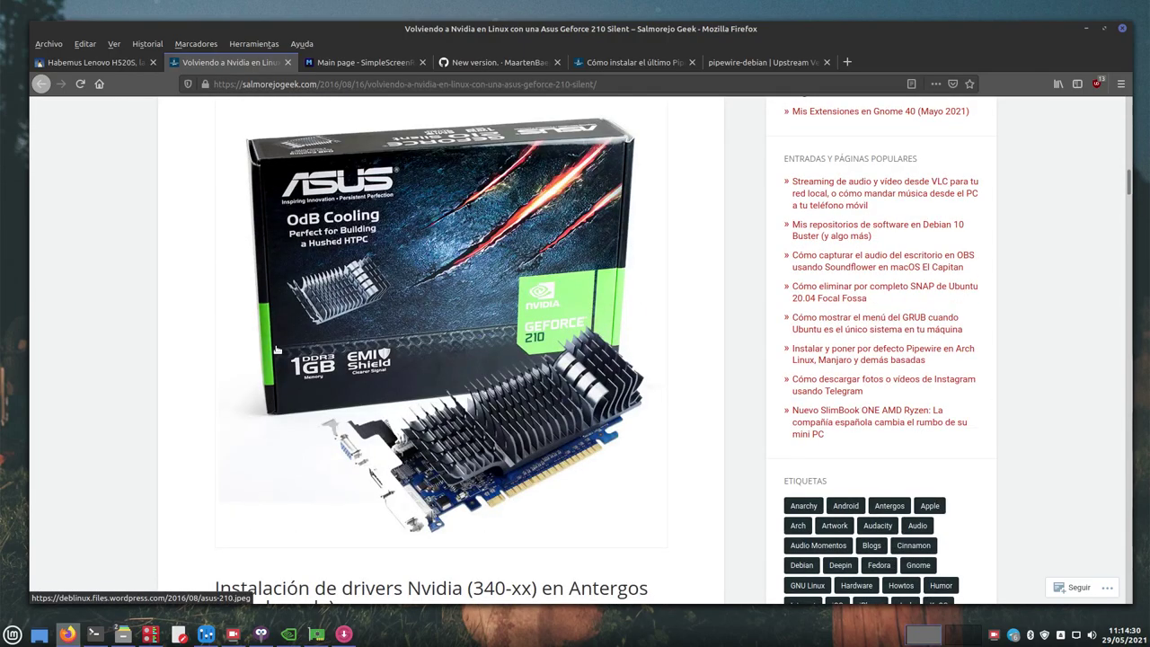
left_click(99, 63)
scroll(422, 496, "down", 2)
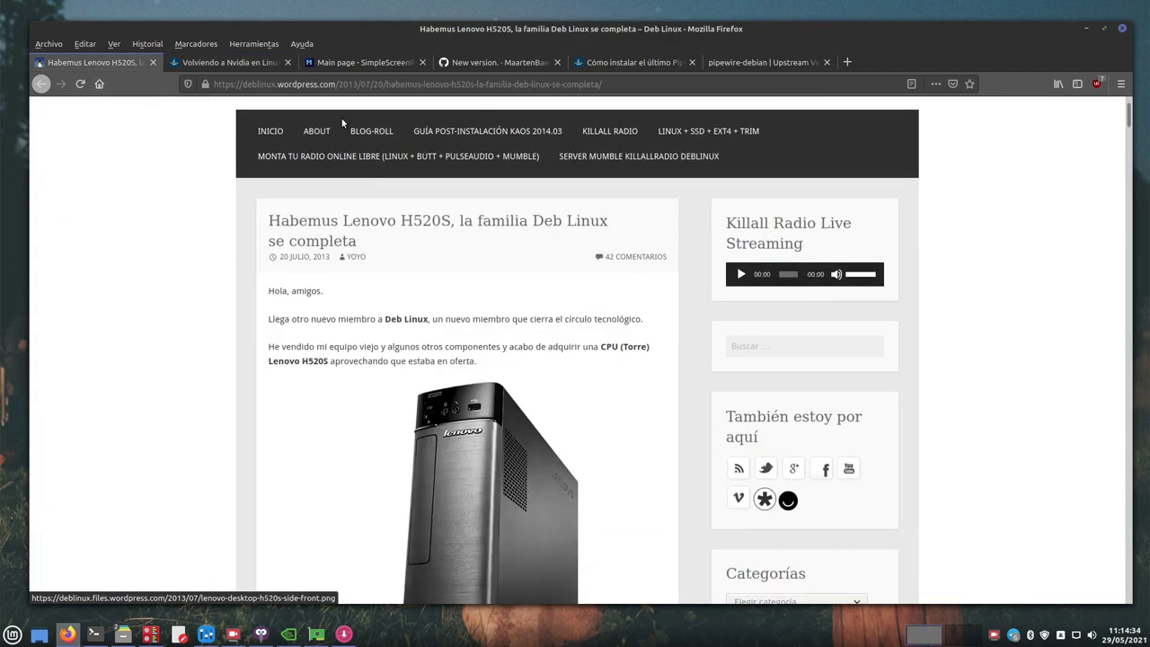
left_click(359, 62)
left_click(501, 63)
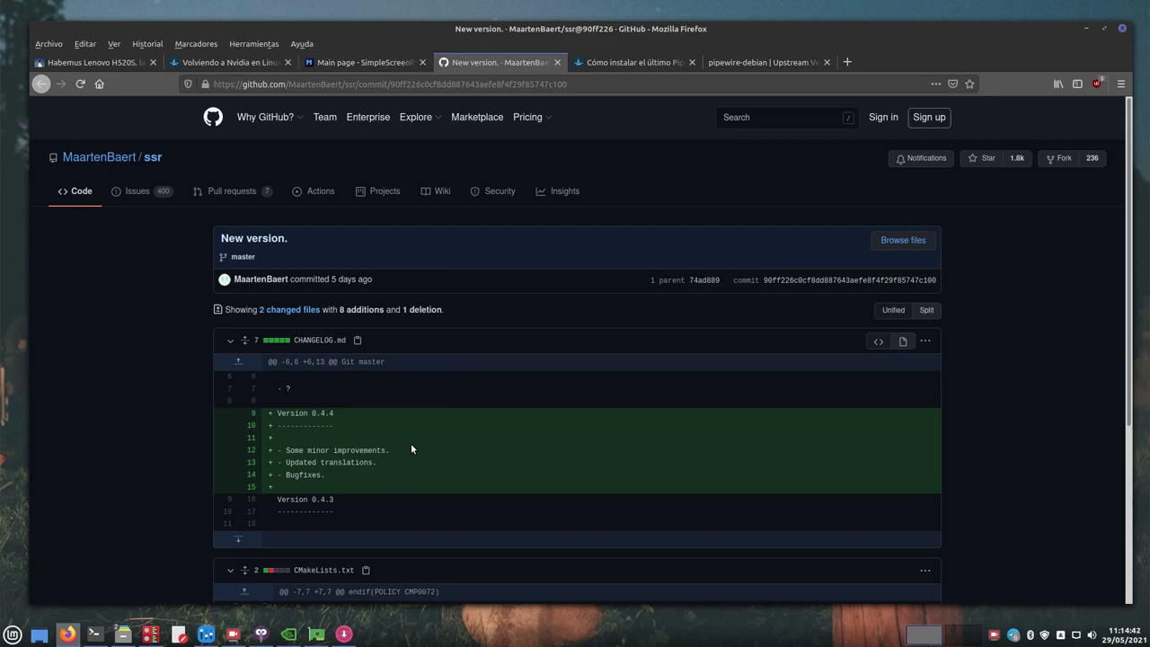
Step: Review the Pipewire installation article through its "Créditos y referencias" section and the pipewire-debian page, and minimize Firefox
left_click(627, 62)
scroll(448, 328, "up", 3)
scroll(448, 328, "up", 12)
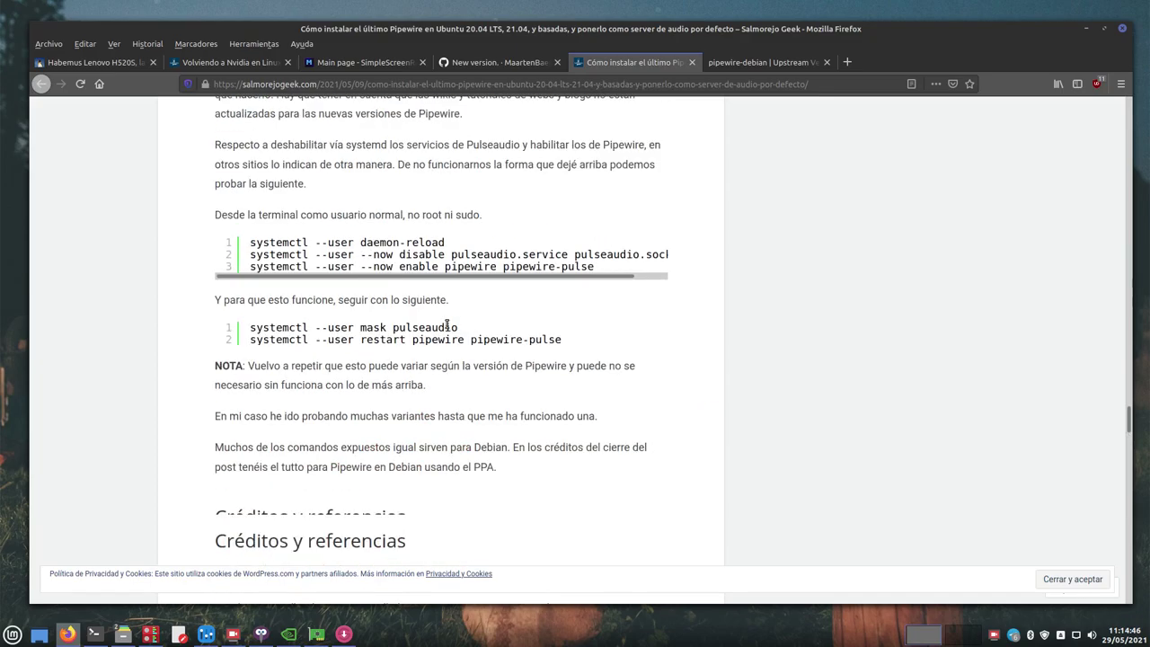
scroll(446, 328, "up", 10)
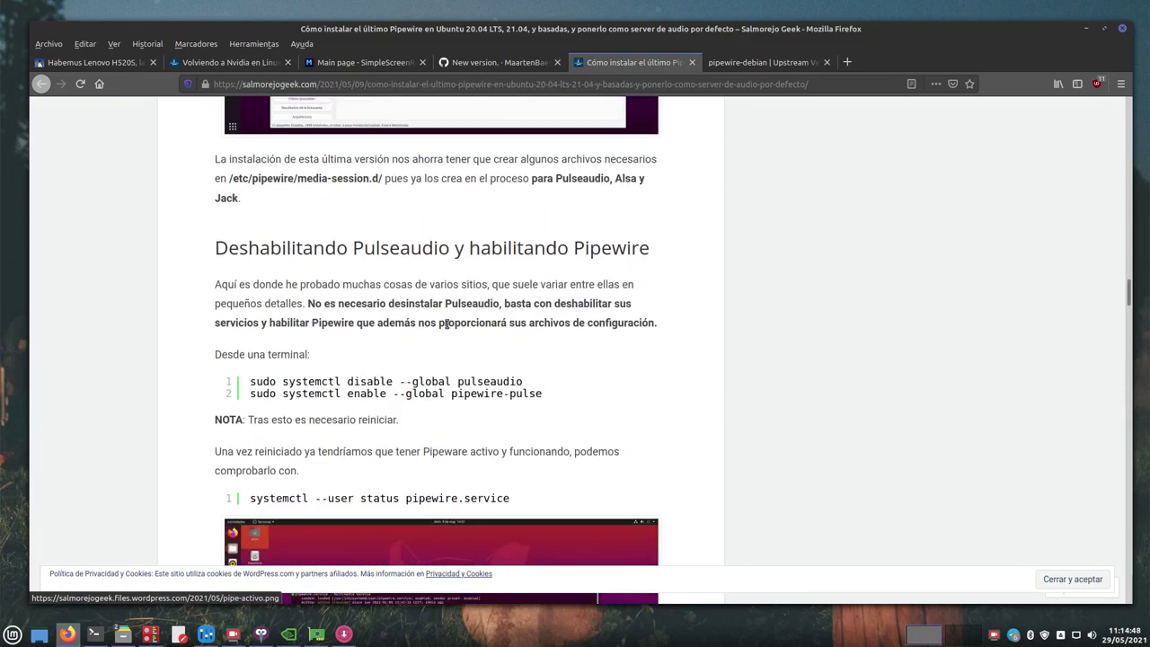
left_click(760, 62)
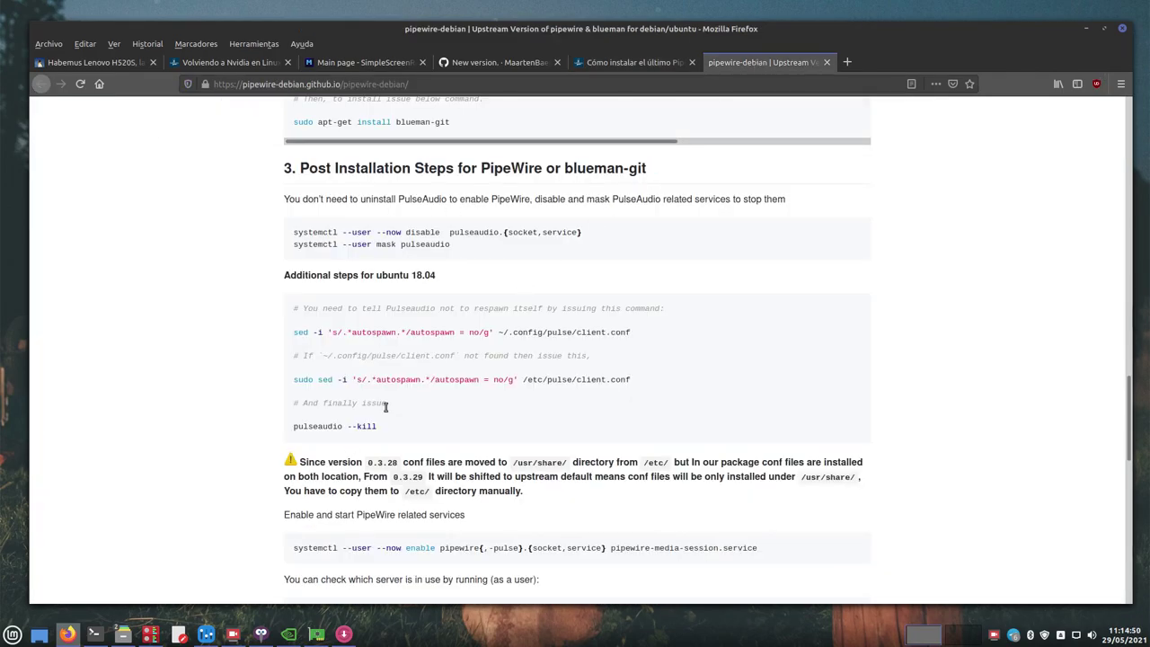
scroll(386, 406, "up", 15)
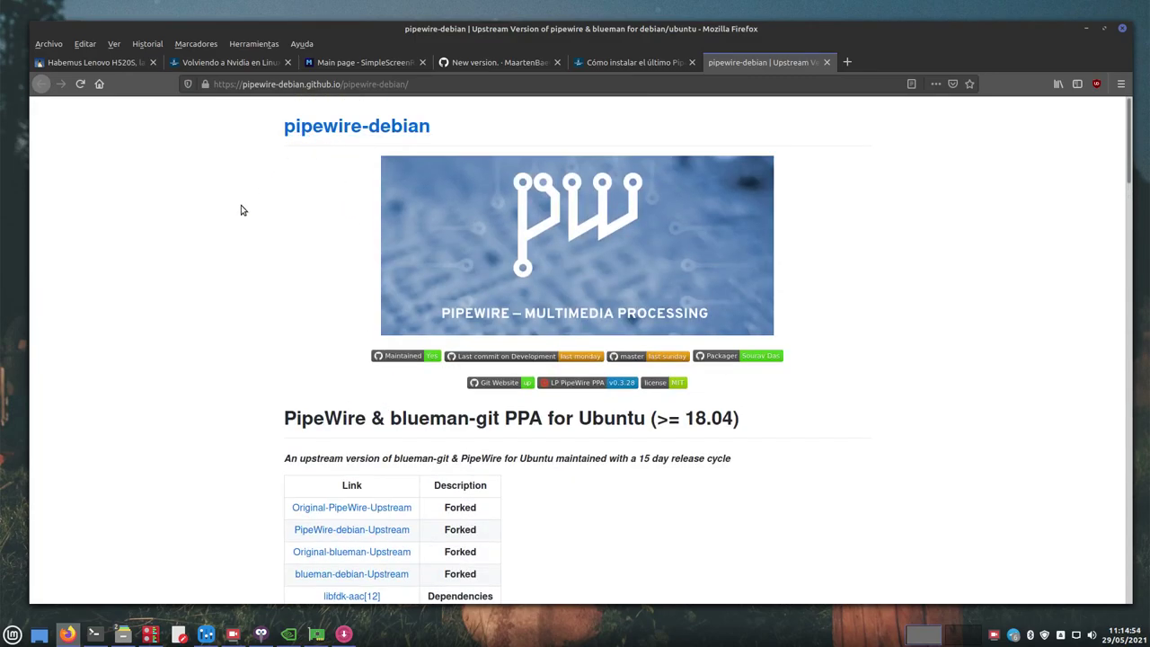
left_click(614, 59)
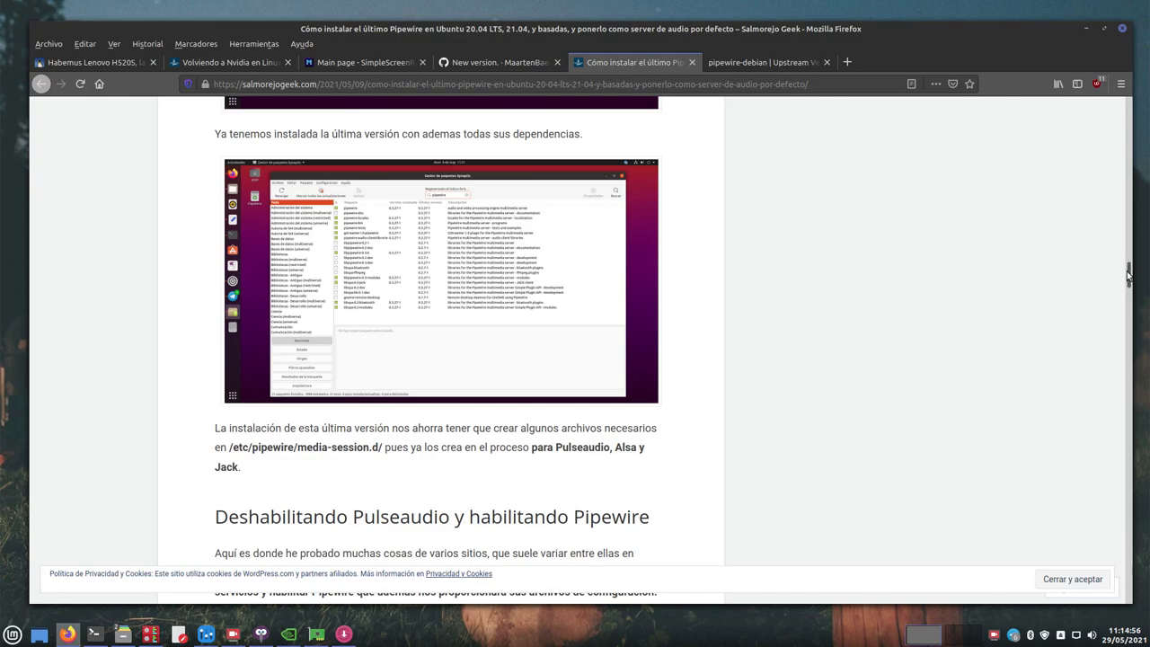
left_click(1133, 341)
left_click_drag(1133, 340, 1121, 431)
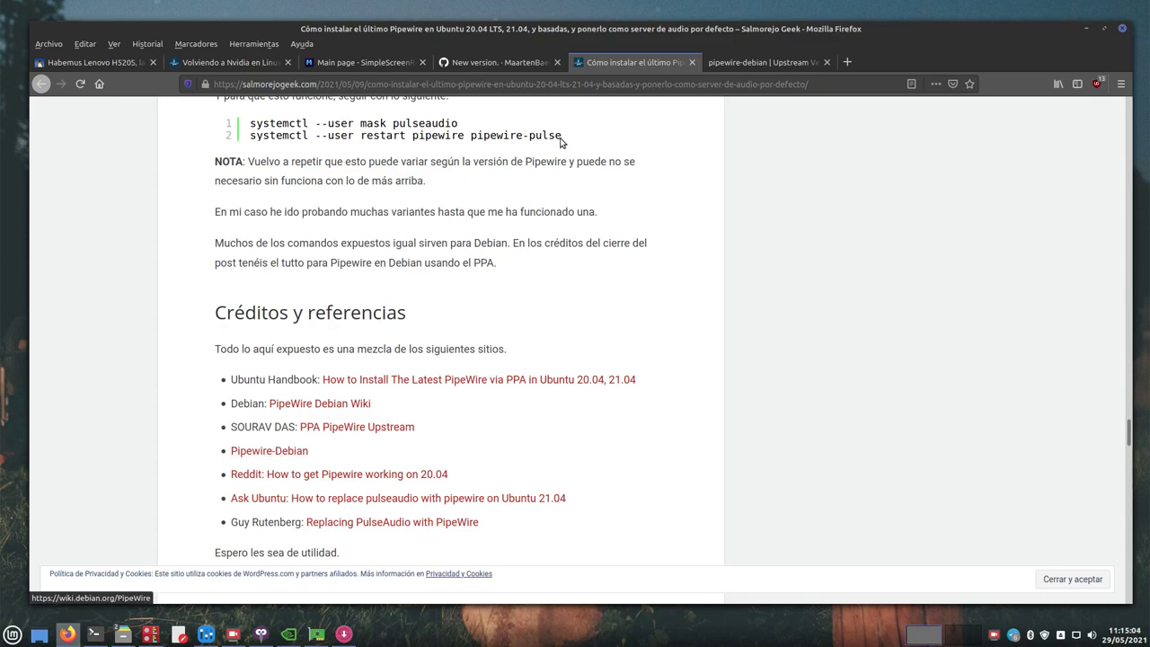
left_click(719, 64)
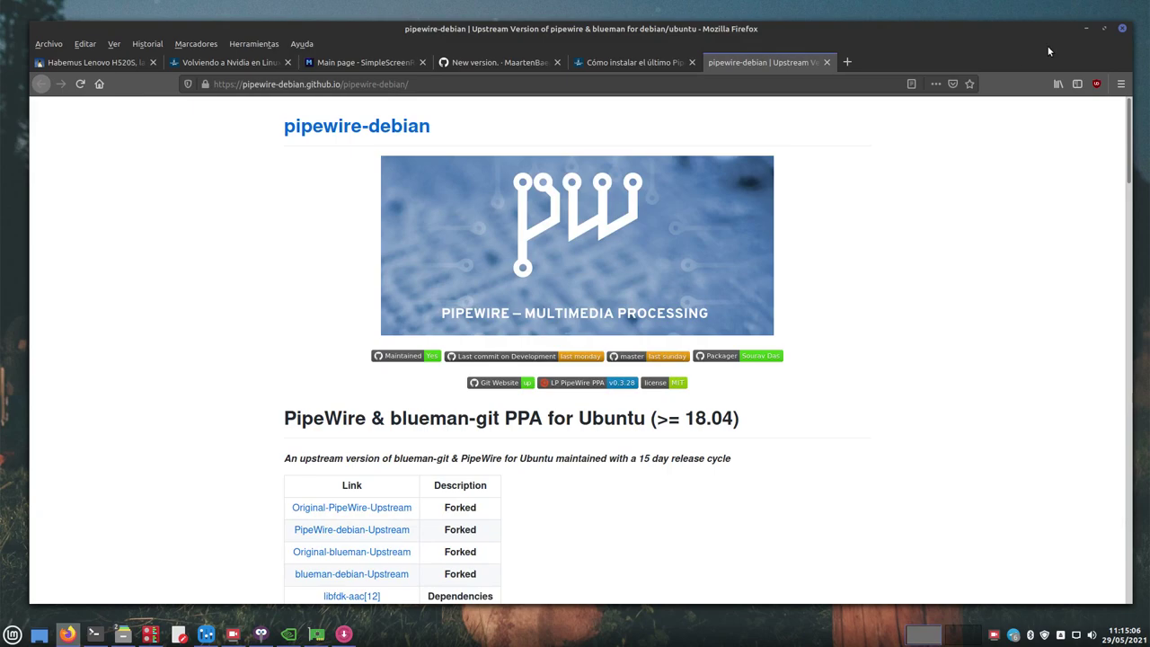
left_click(1085, 32)
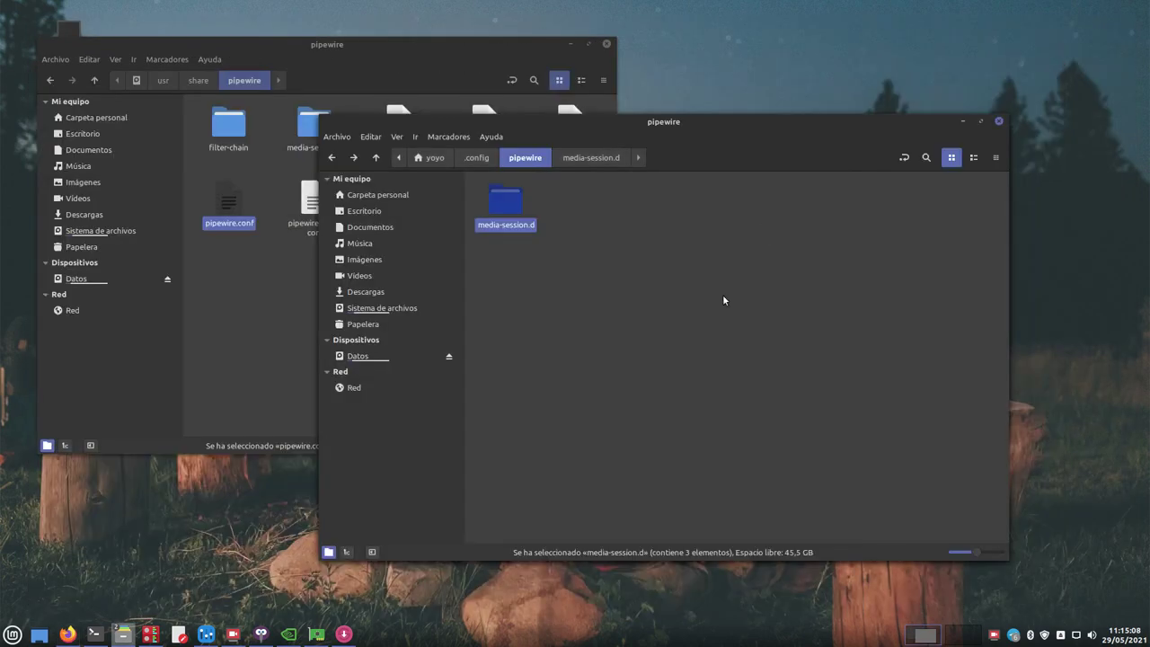
Step: Move the ~/.config/pipewire window clear of /usr/share/pipewire, view the pipewire packages in Synaptic and minimize Synaptic
left_click_drag(702, 132, 805, 207)
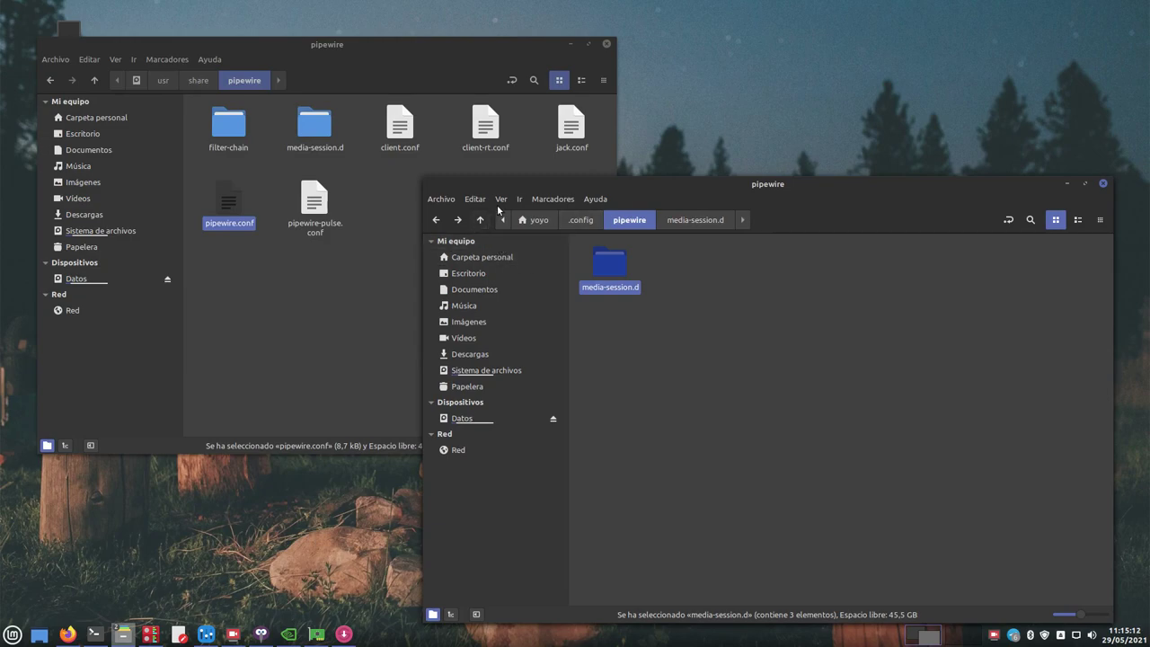
left_click(342, 635)
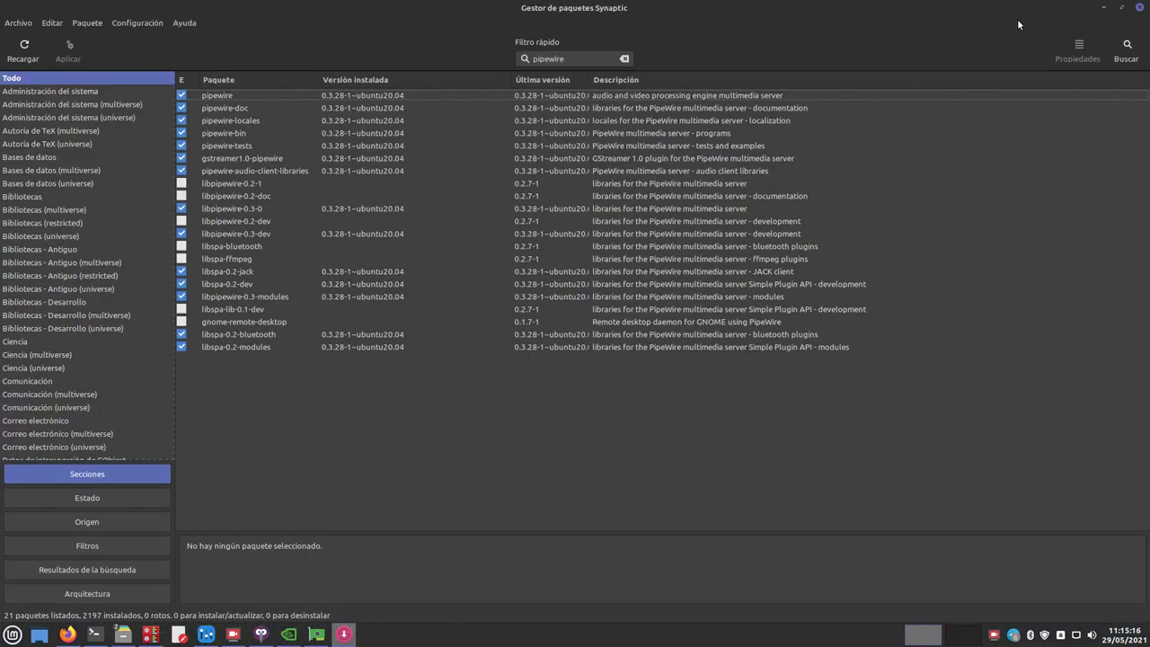
left_click(1103, 7)
Step: Copy jack.conf from /usr/share/pipewire into ~/.config/pipewire and shift the destination folder's window slightly
left_click(285, 307)
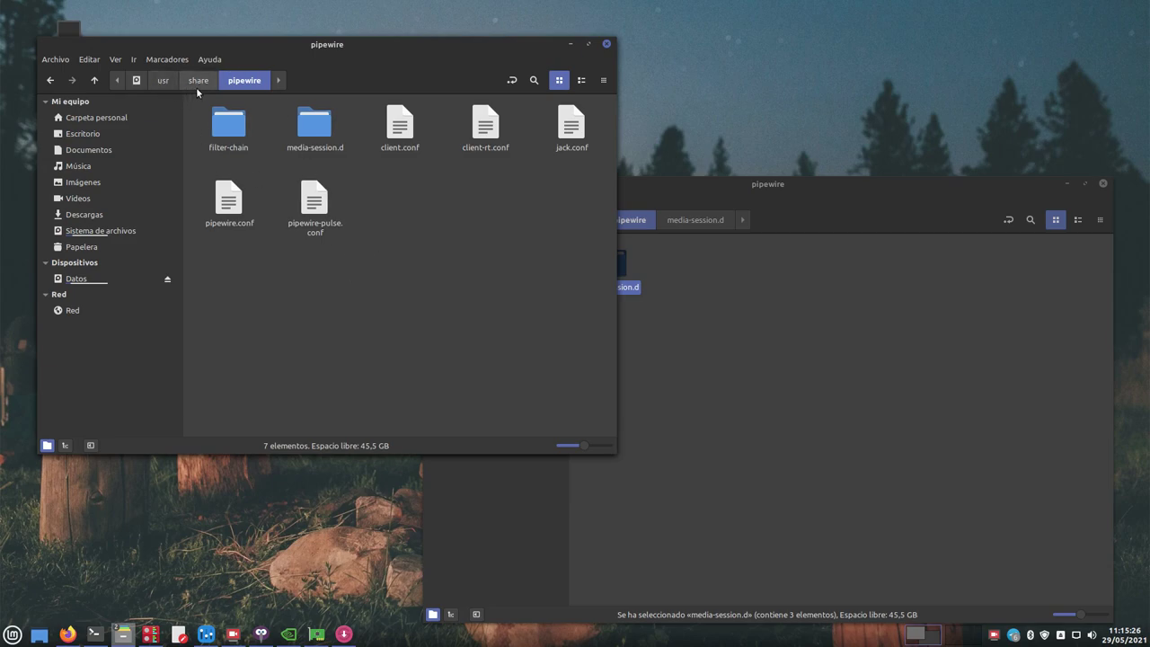
left_click(696, 386)
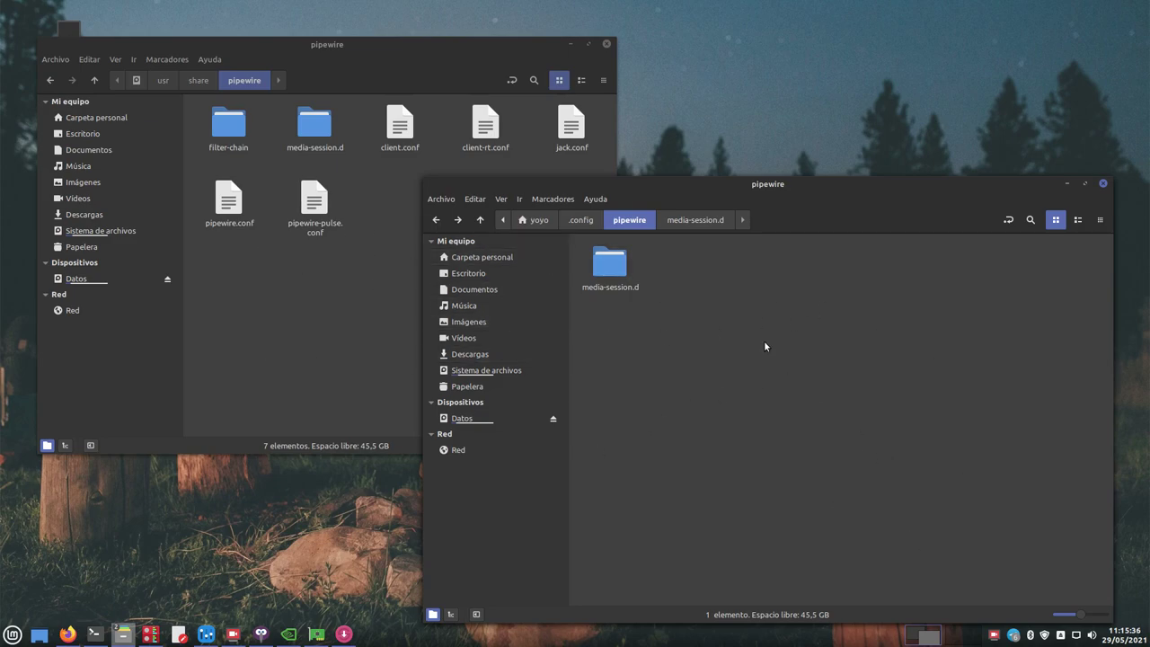
left_click_drag(571, 125, 953, 399)
left_click(904, 383)
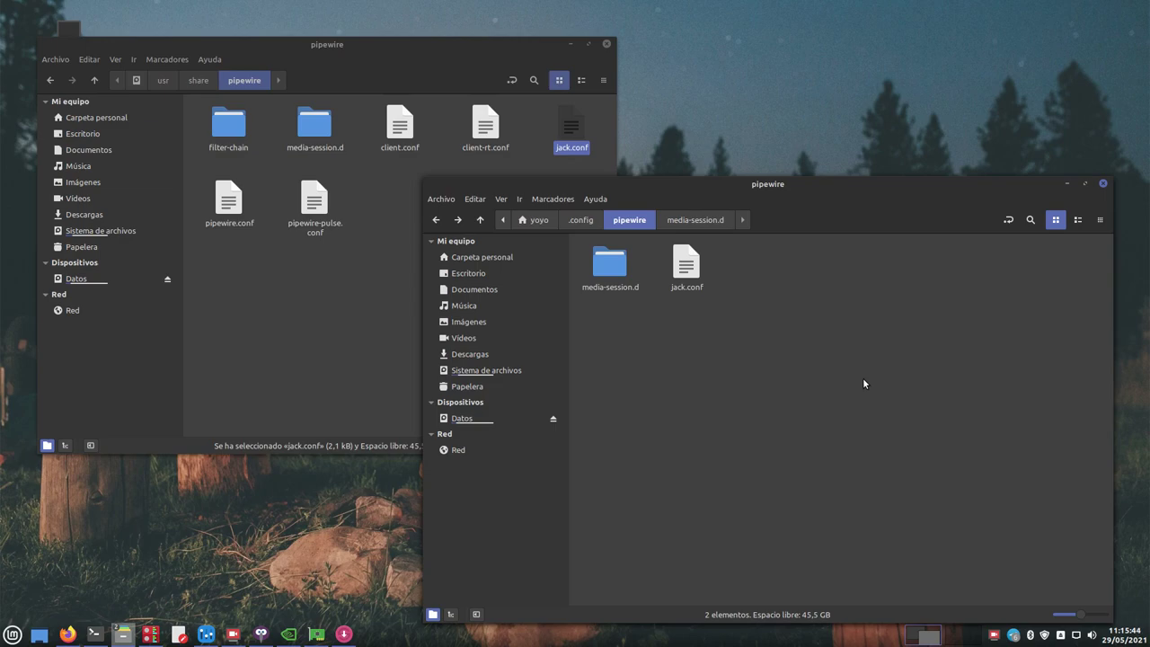
left_click(321, 344)
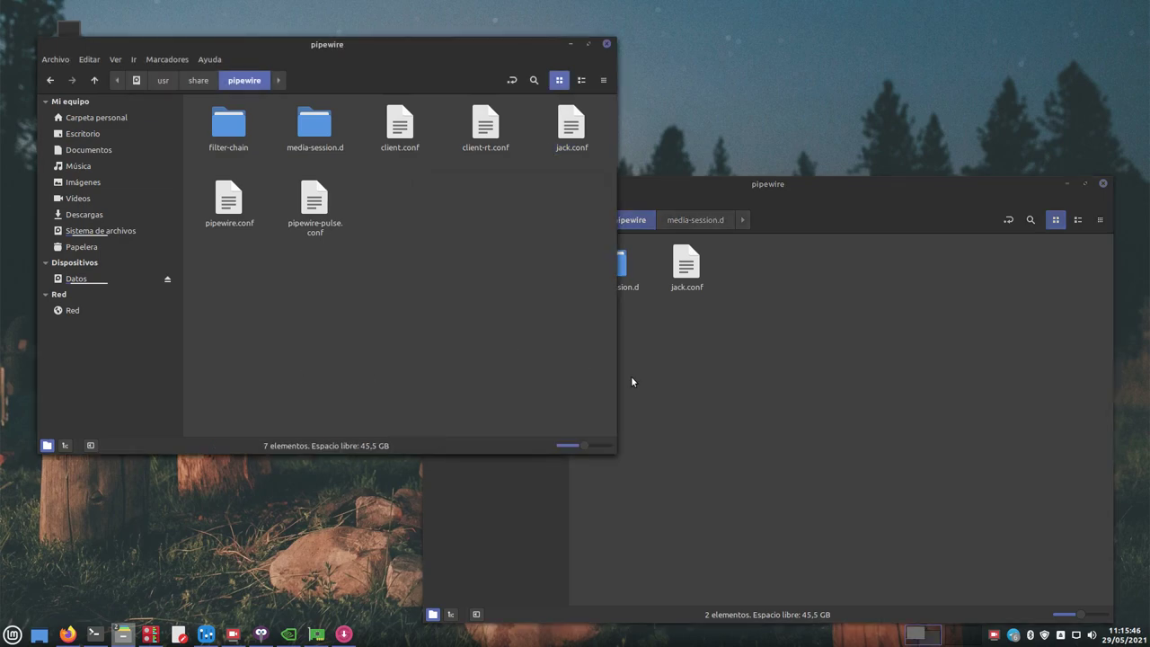
left_click(774, 400)
left_click_drag(912, 201, 891, 182)
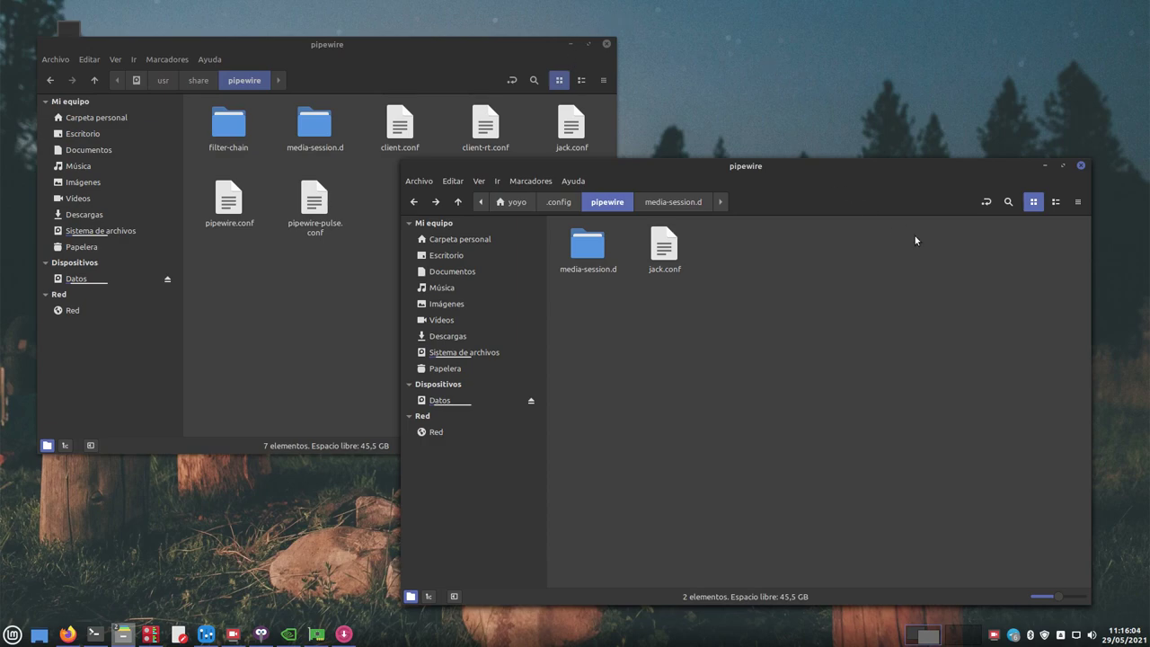
Step: Close both pipewire folder windows, bring Synaptic back up and close it too
left_click(1081, 165)
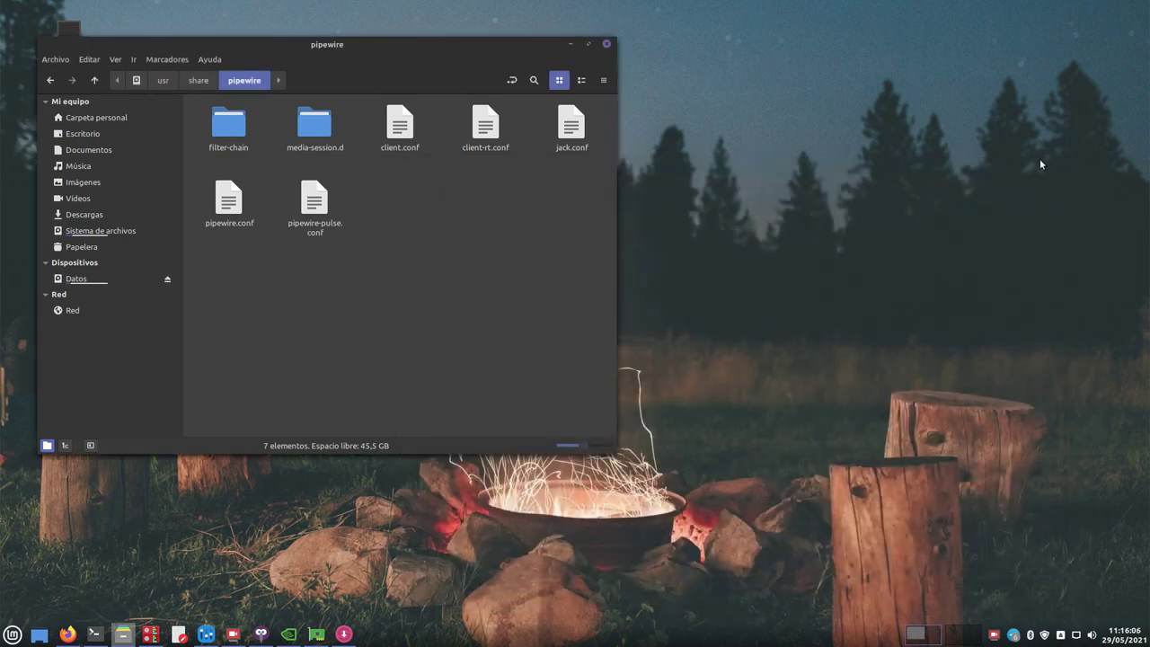
left_click(606, 44)
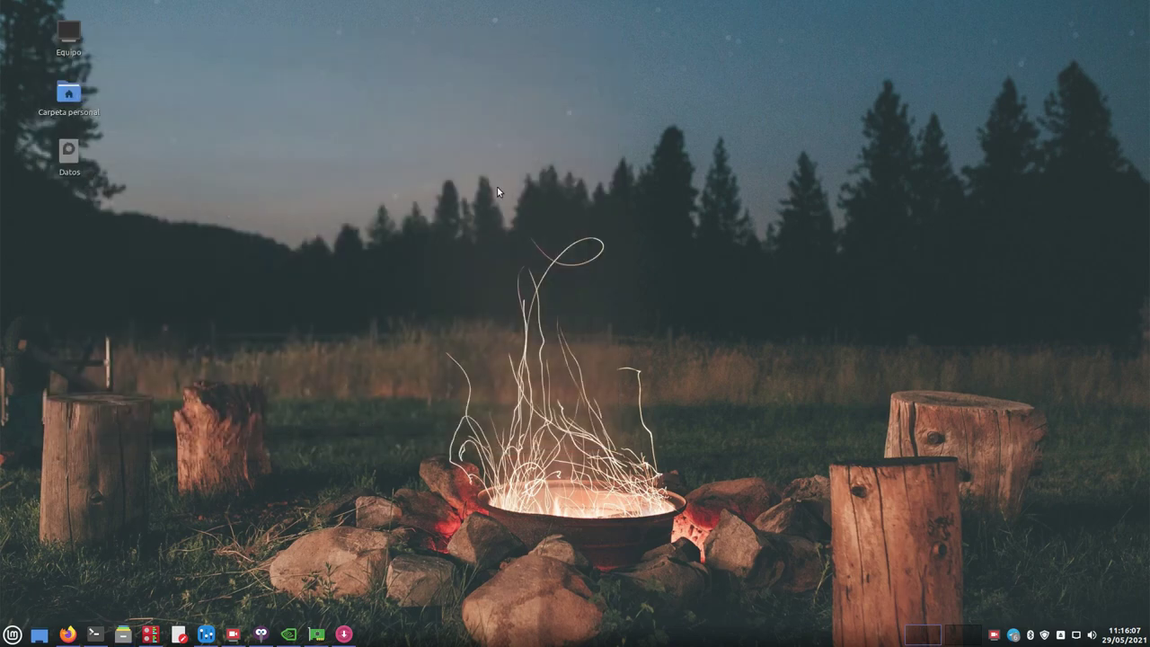
left_click(345, 636)
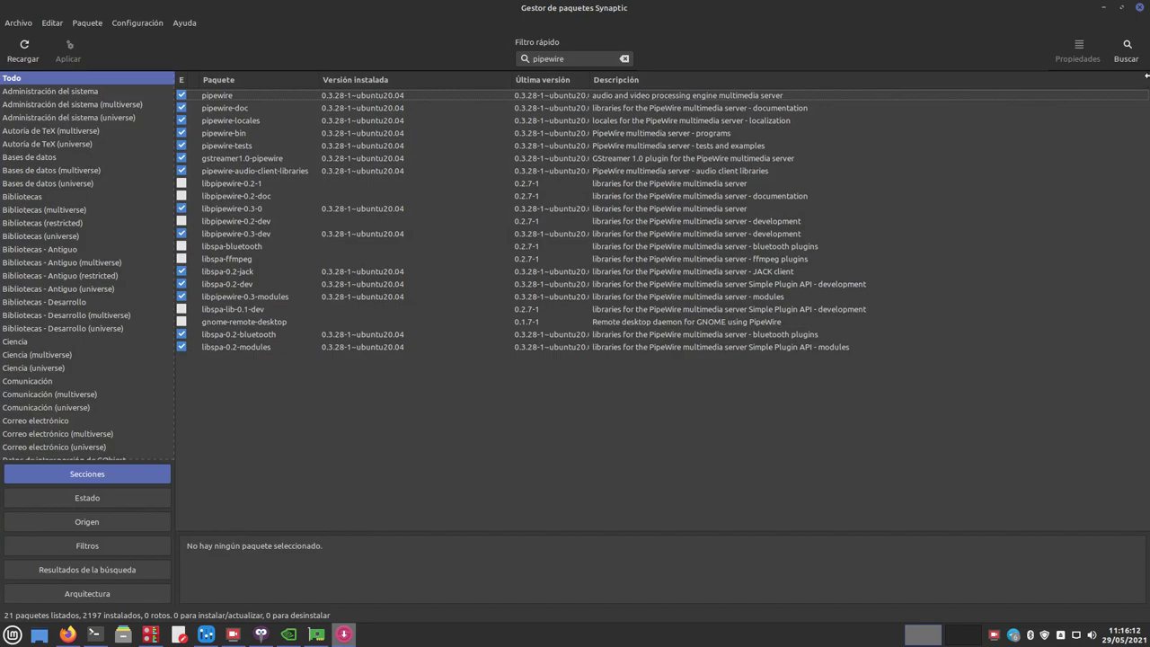
left_click(1137, 7)
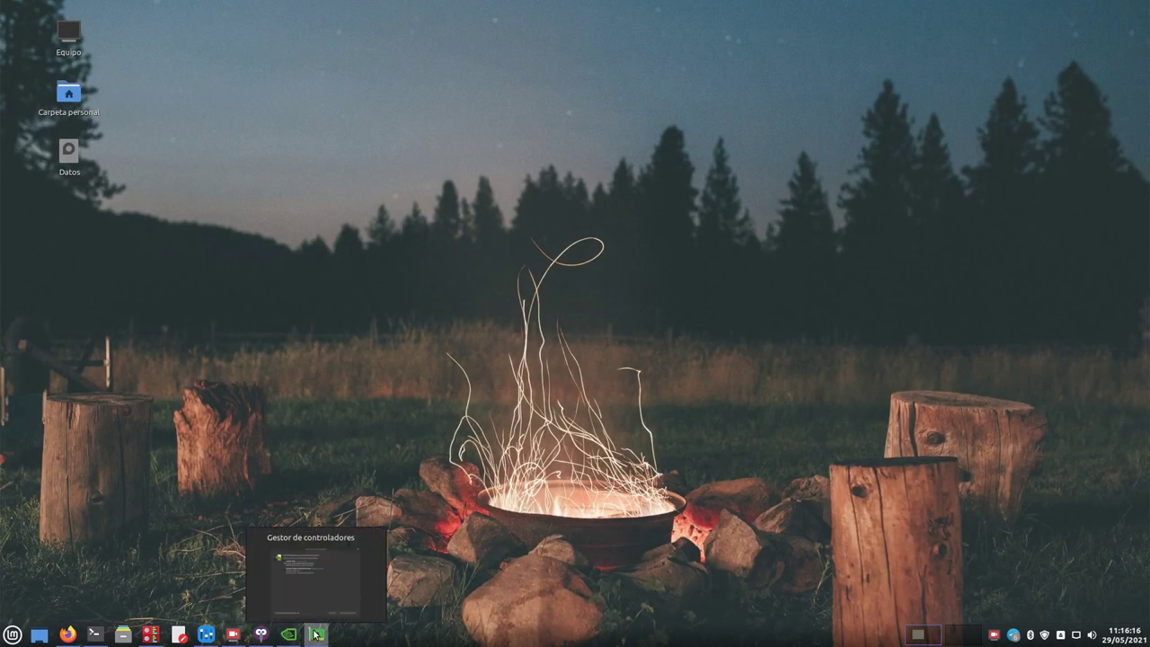
Step: View the GeForce 210 driver options in Gestor de controladores and close that window
left_click(316, 634)
left_click_drag(448, 159, 364, 102)
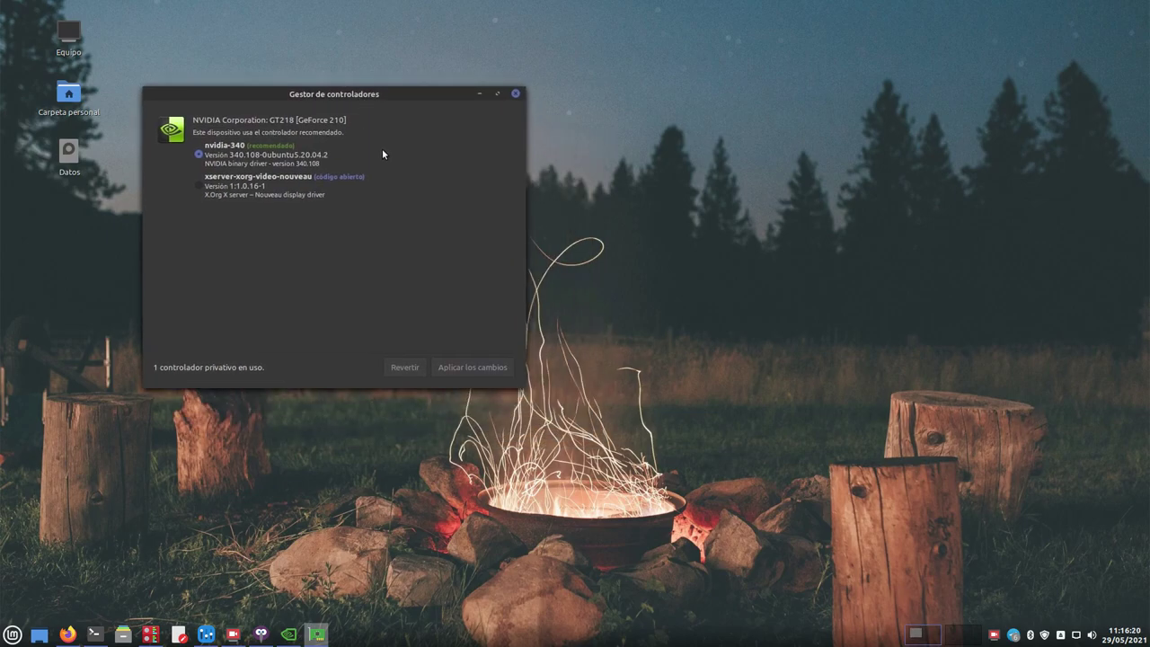
left_click(514, 93)
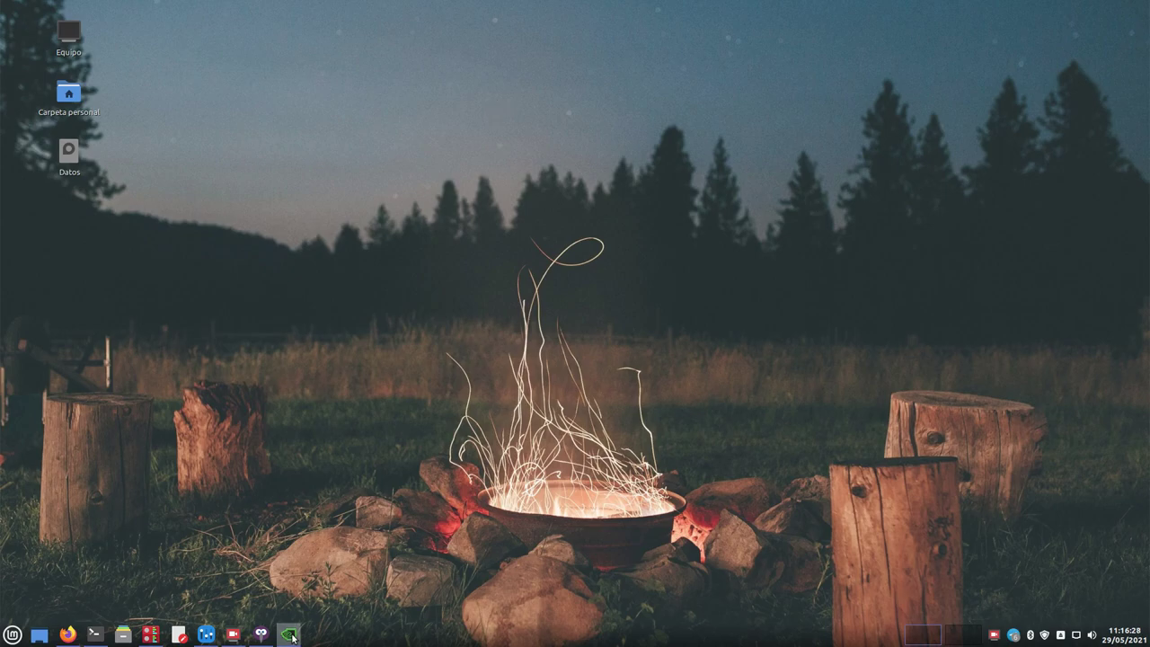
Step: View the X Server Information page in NVIDIA X Server Settings, and quit the program with confirmation
left_click_drag(464, 96, 871, 63)
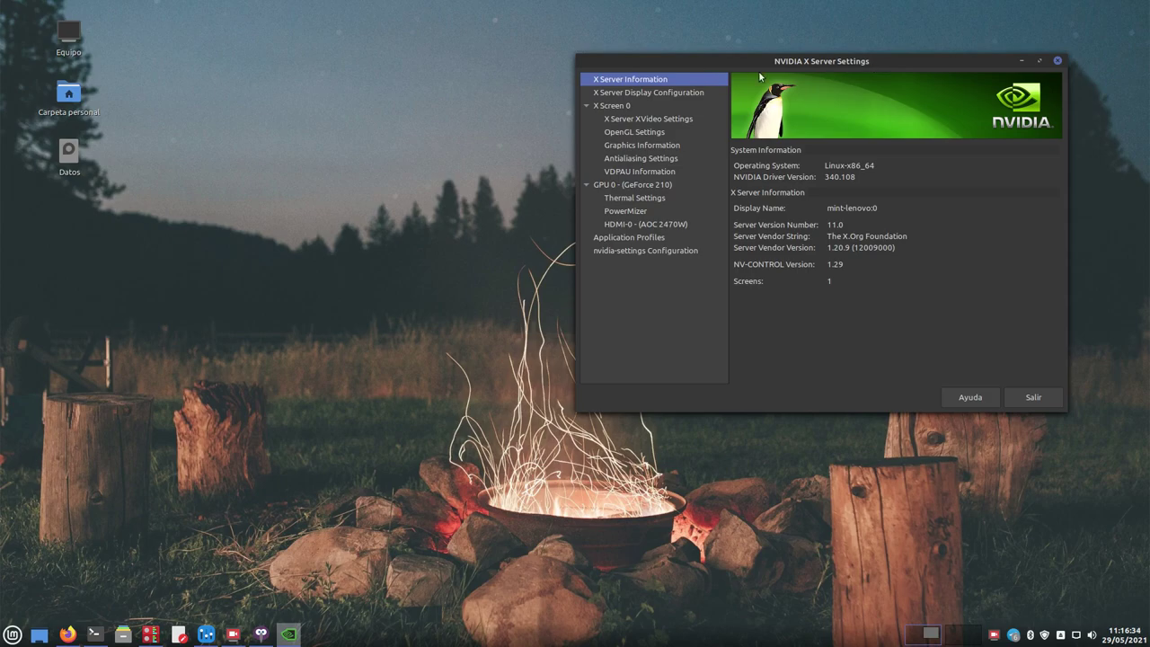
left_click_drag(891, 66, 905, 62)
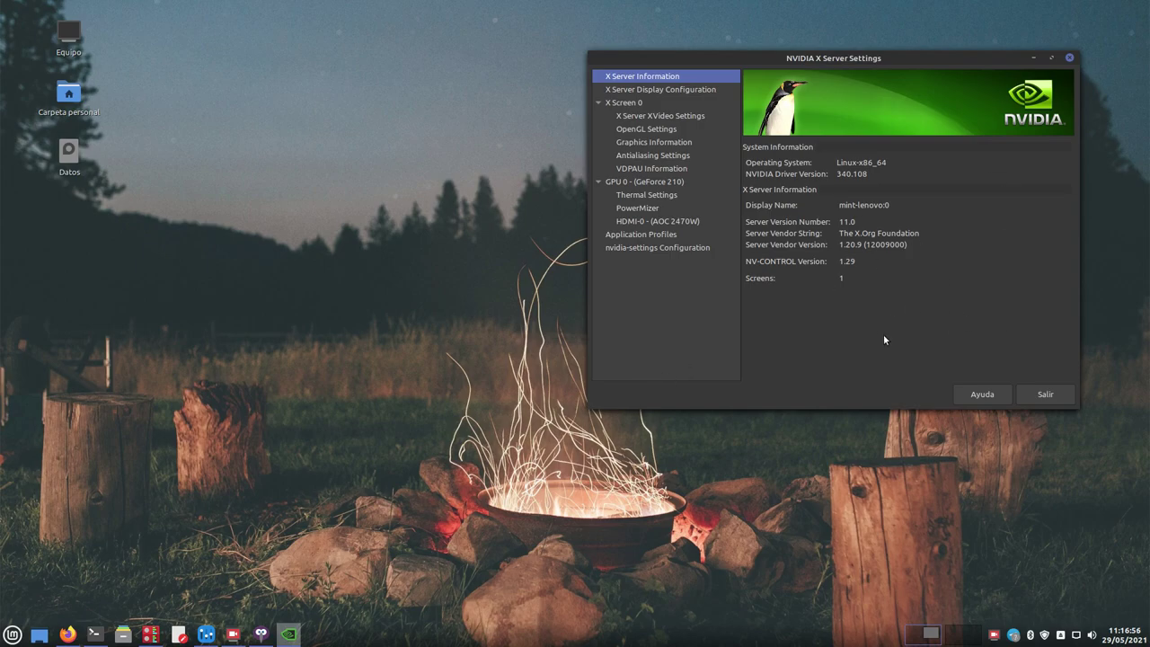
left_click(1044, 393)
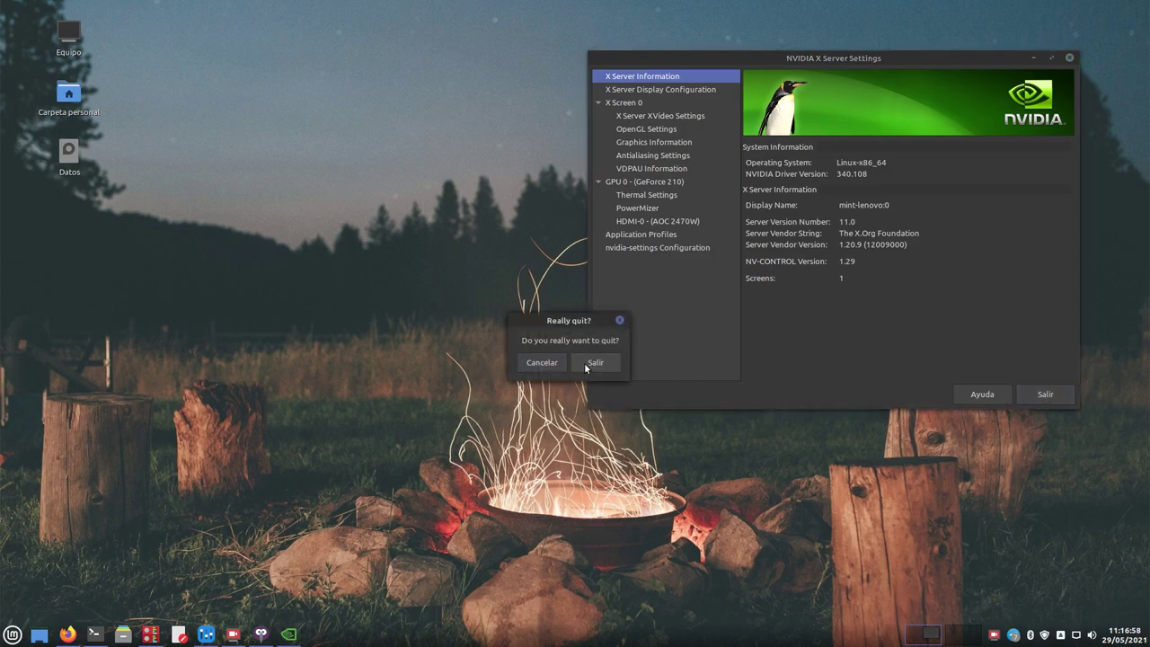
left_click(597, 362)
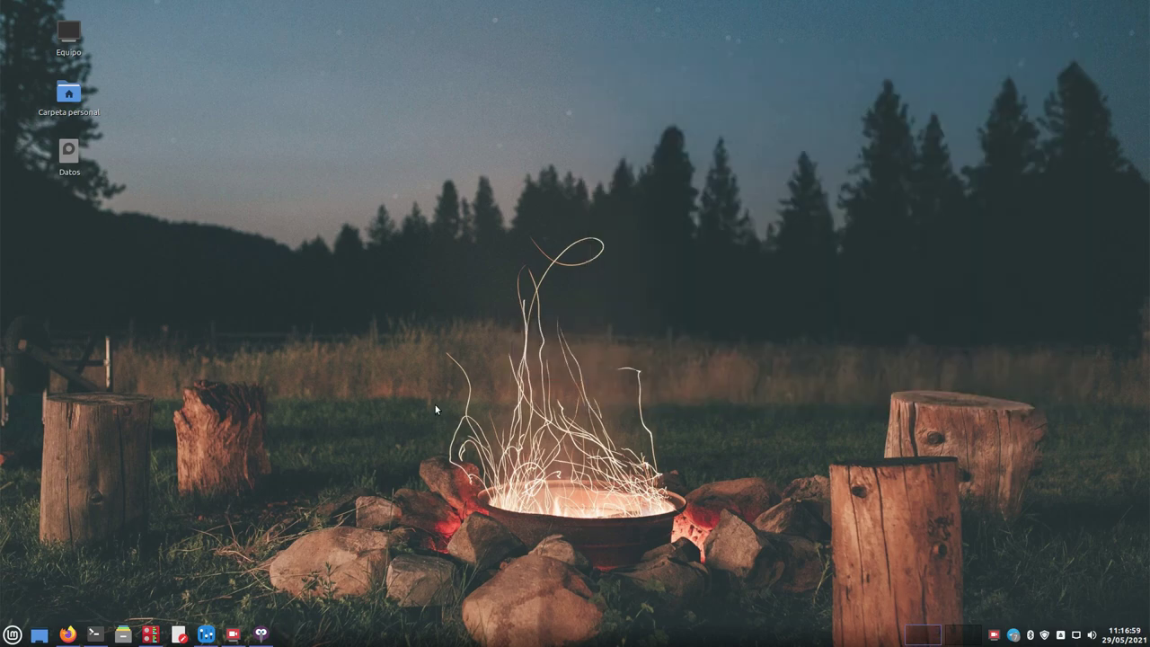
Step: Bring up the SimpleScreenRecorder window, close Configuración del sistema and reposition the recorder slightly
left_click(232, 633)
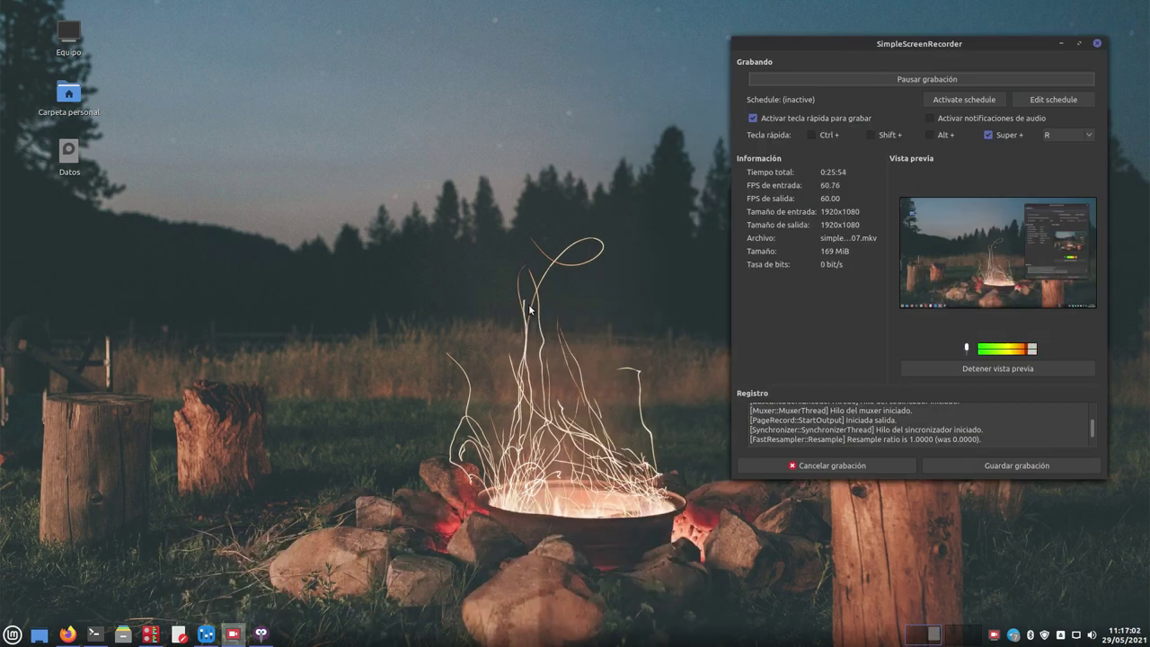
left_click(206, 633)
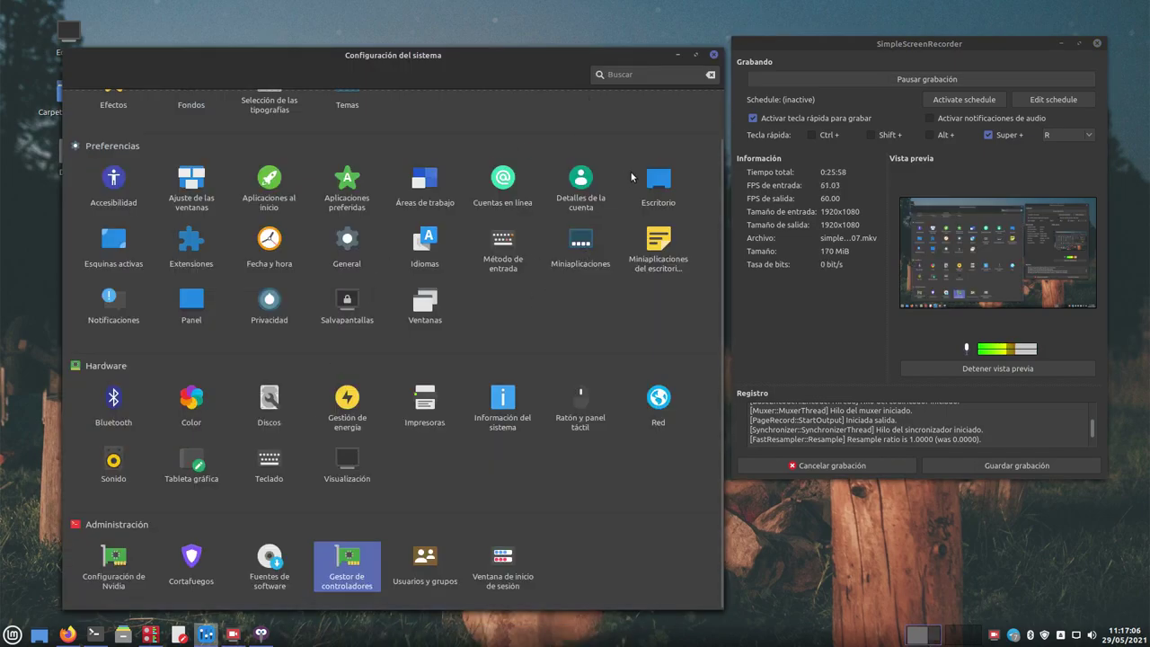
left_click(713, 54)
left_click_drag(831, 43, 846, 40)
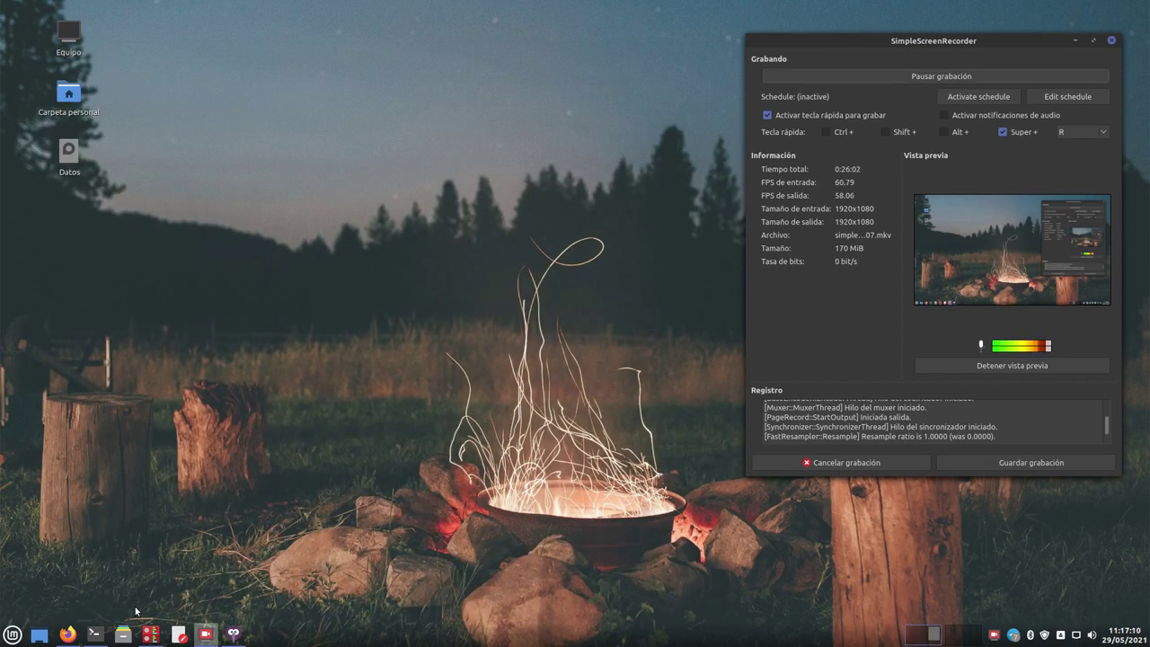
Step: Bring up the terminal showing the neofetch system information and place it beside the SimpleScreenRecorder window
left_click(91, 642)
left_click_drag(299, 263, 349, 96)
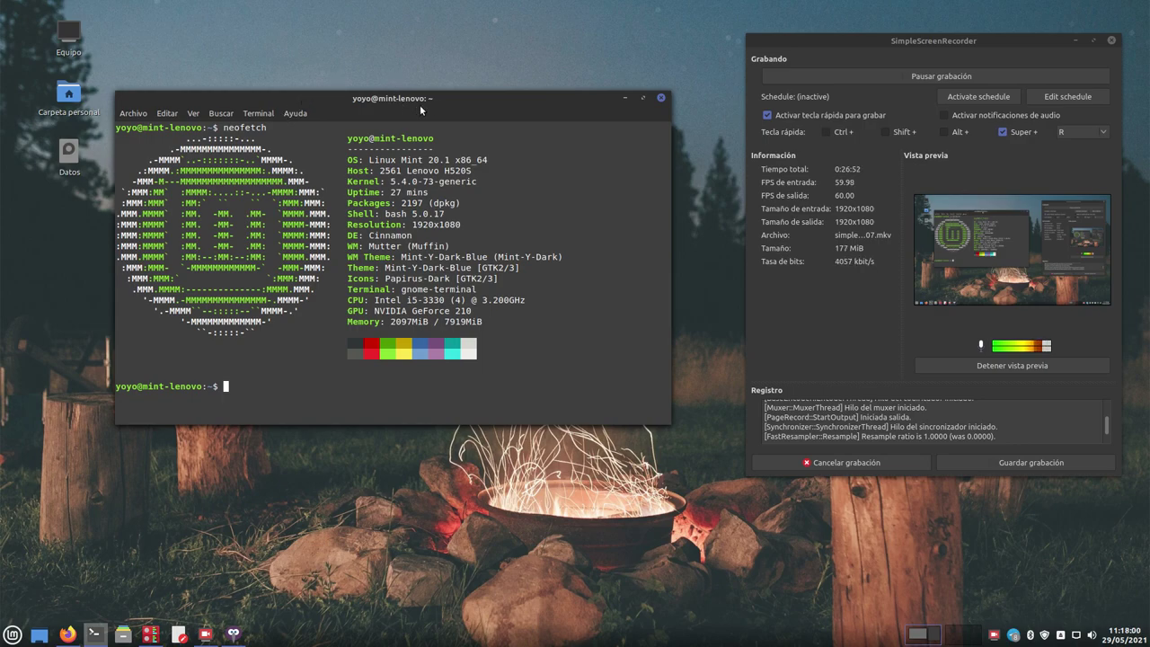
left_click_drag(415, 104, 432, 77)
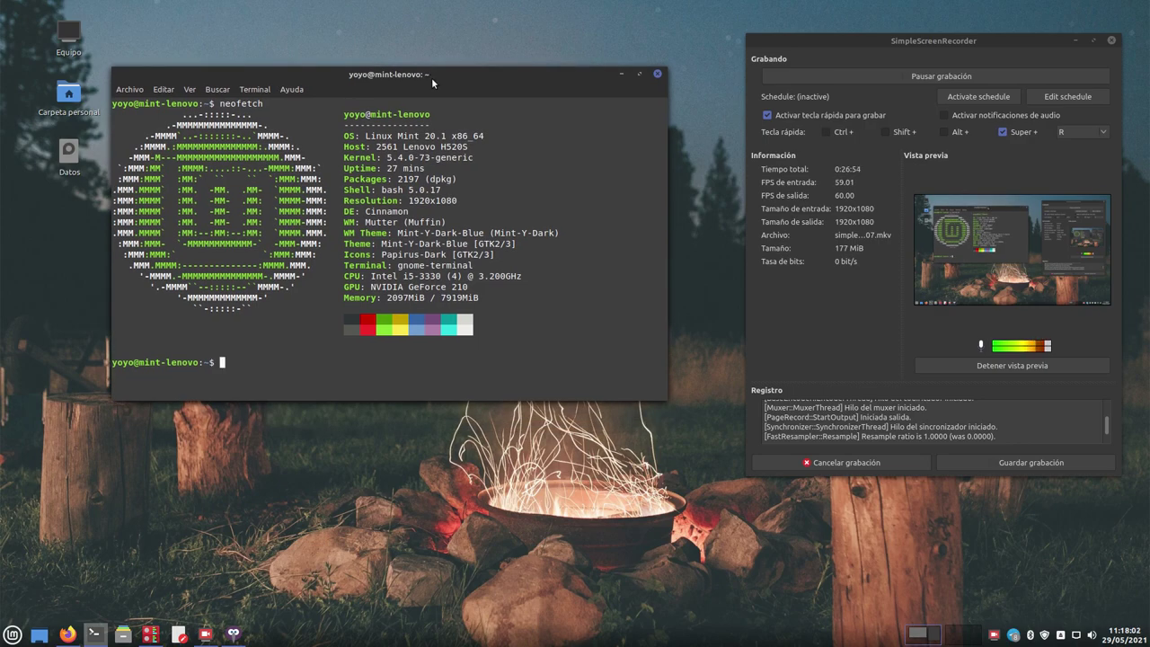